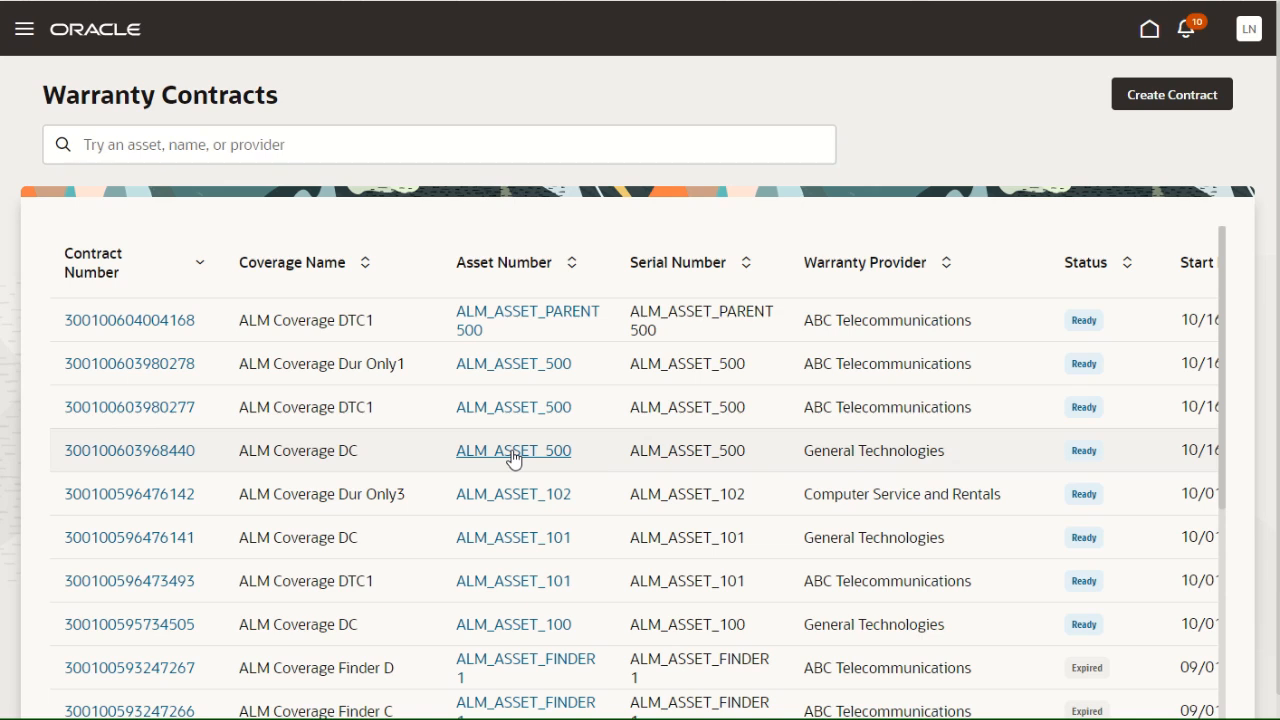
- Review the contract essentials and repair transaction codes of ALM_ASSET_101's ALM Coverage DC warranty contract, and exit without saving
scroll(513, 458, "down", 3)
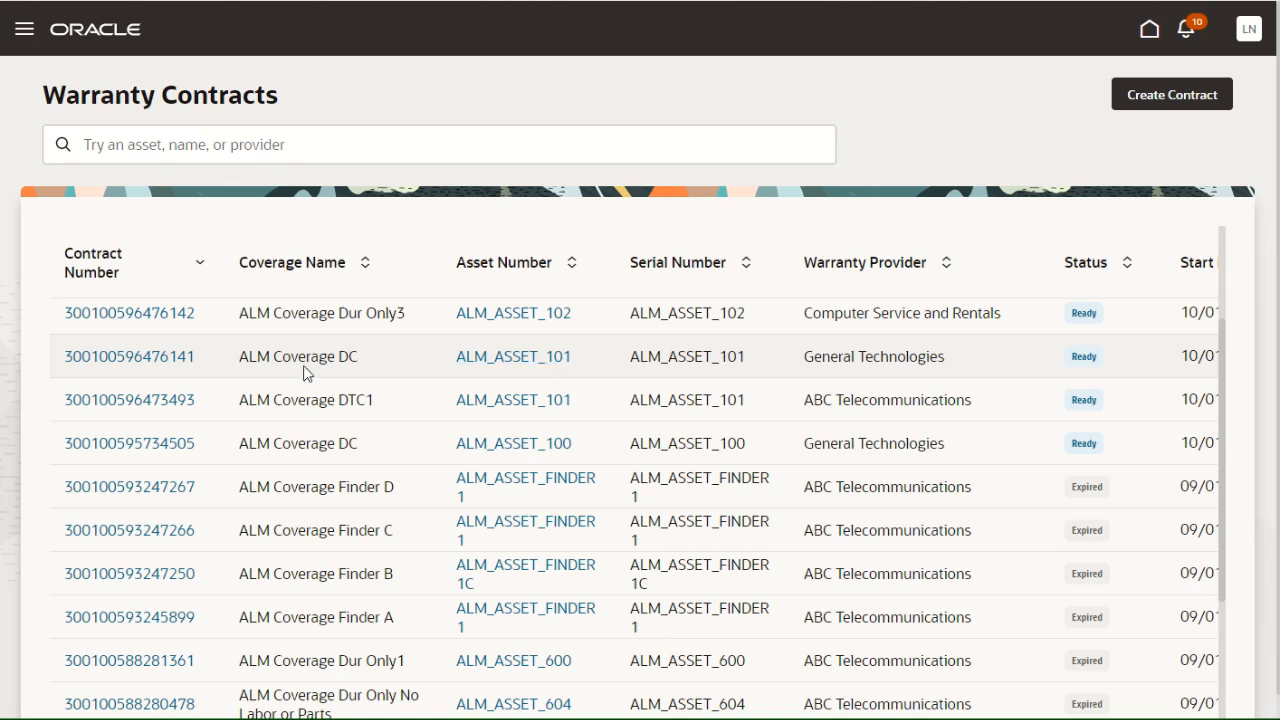
left_click(169, 364)
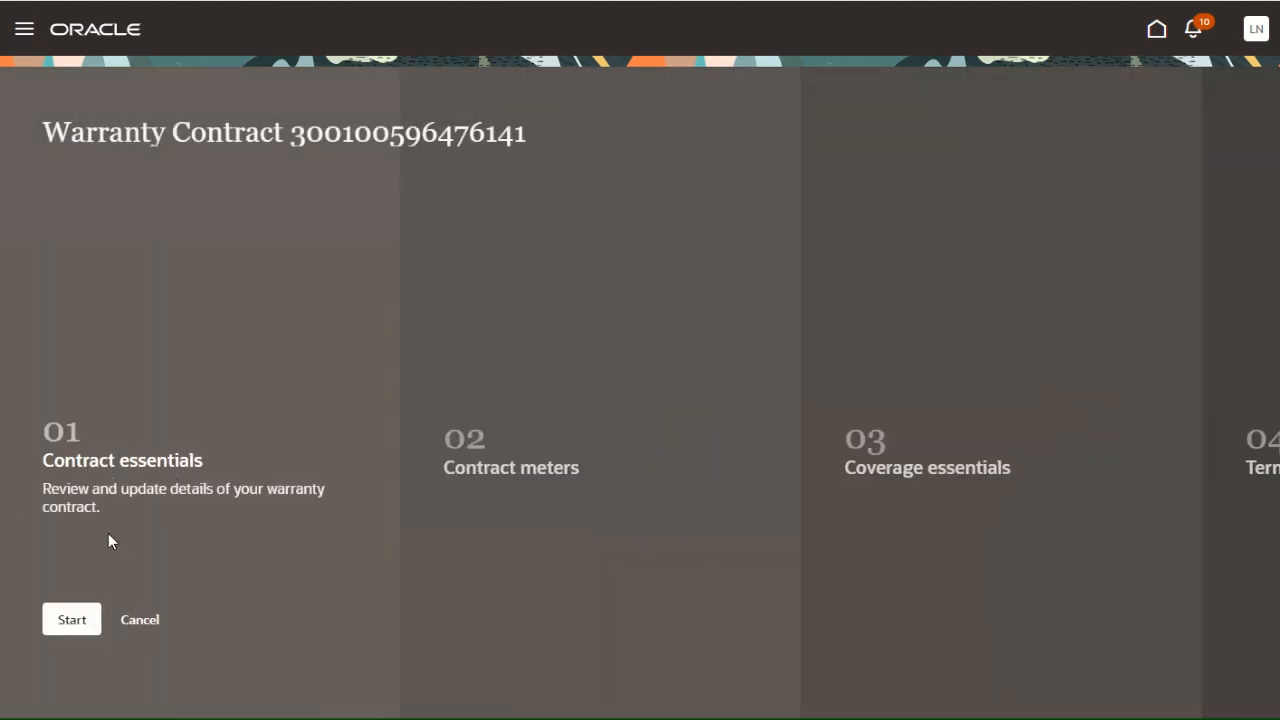
left_click(92, 618)
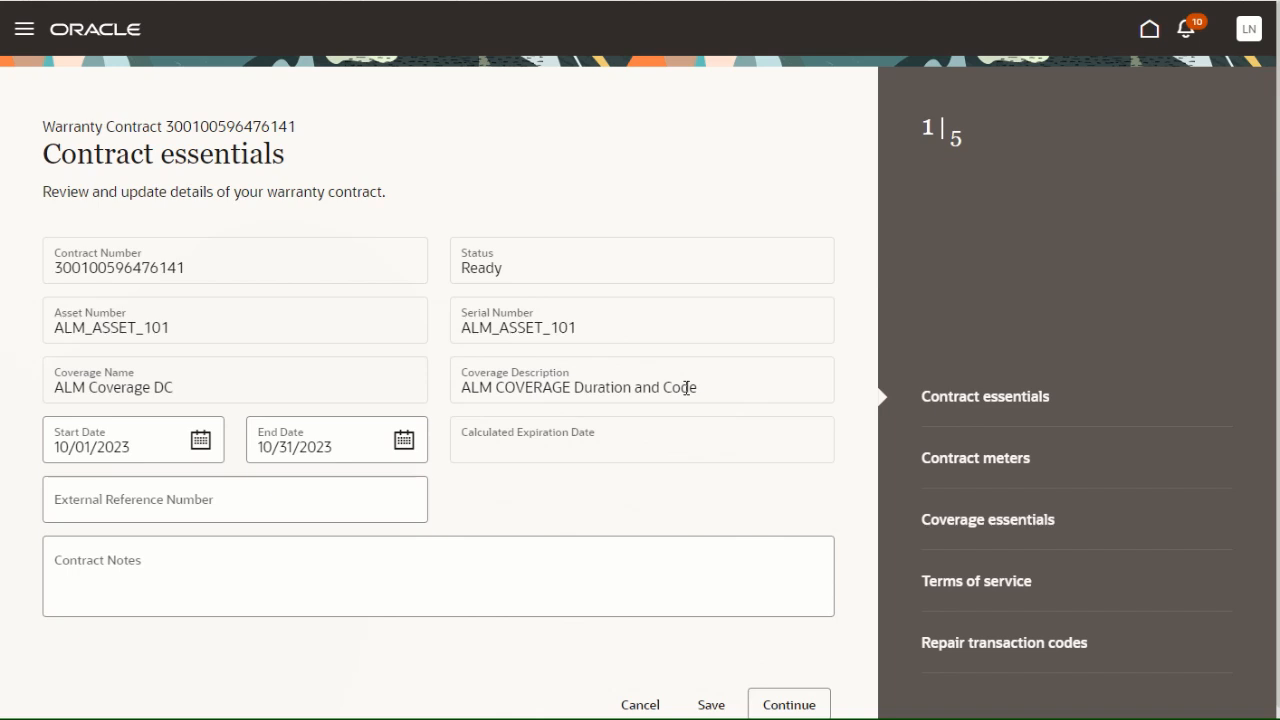
left_click(954, 646)
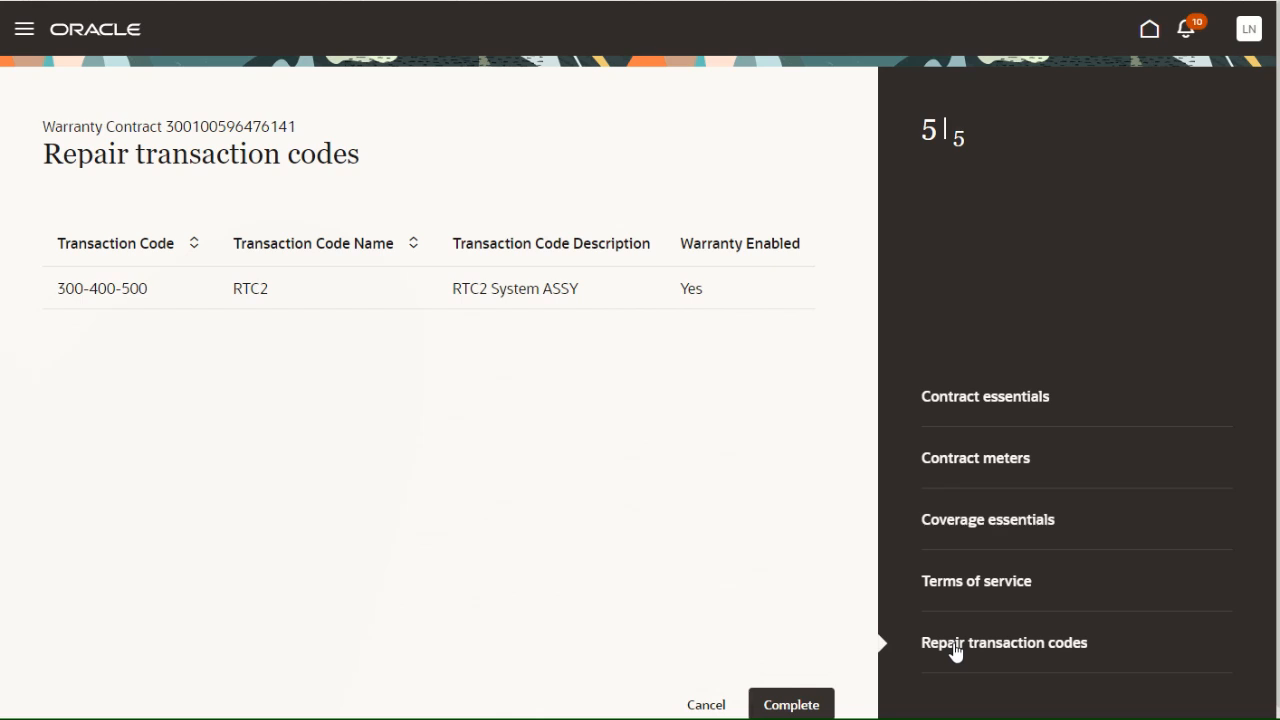
left_click(707, 705)
left_click(840, 423)
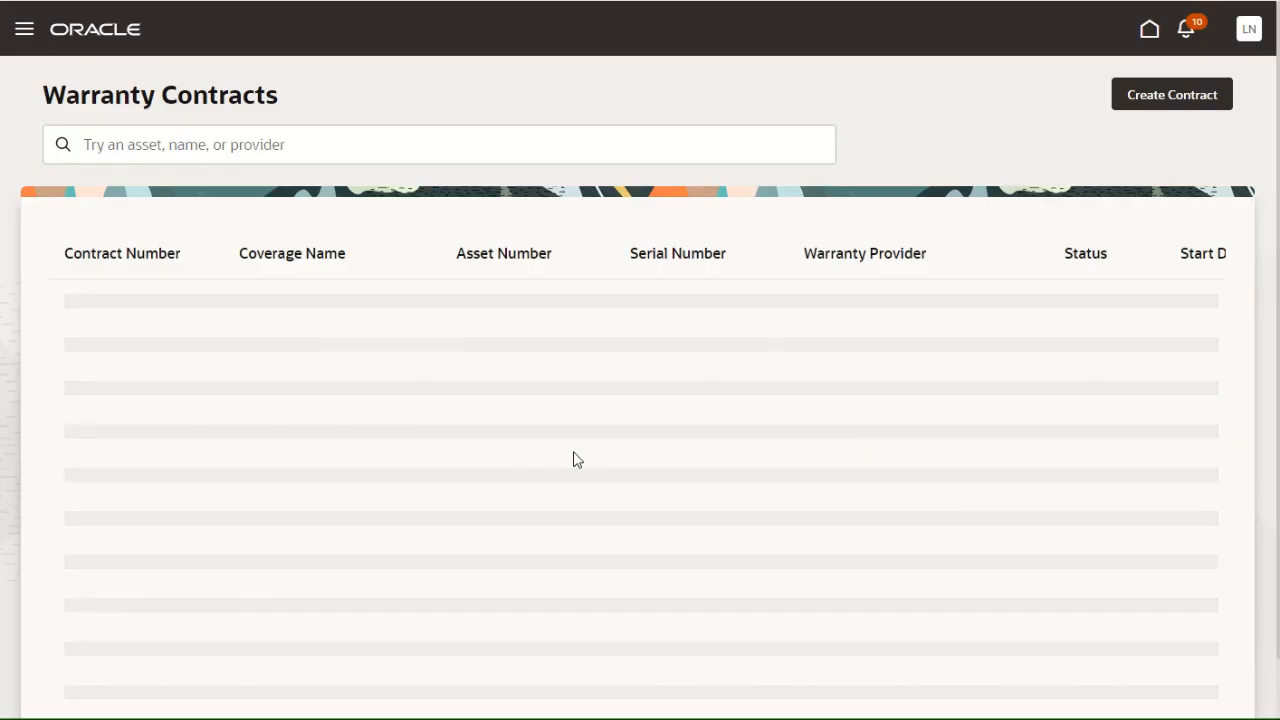
- Check the contract essentials and repair transaction codes of ALM_ASSET_101's ALM Coverage DTC1 warranty contract, and exit without saving
scroll(443, 463, "down", 3)
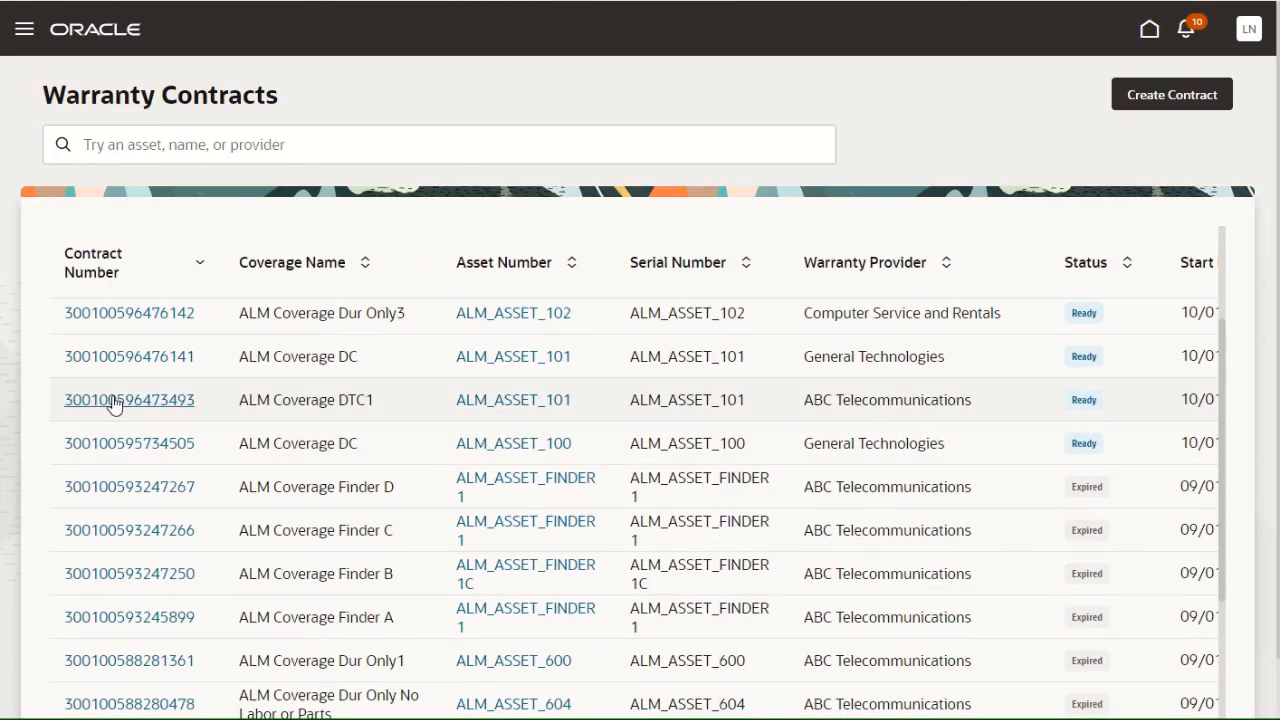
left_click(112, 402)
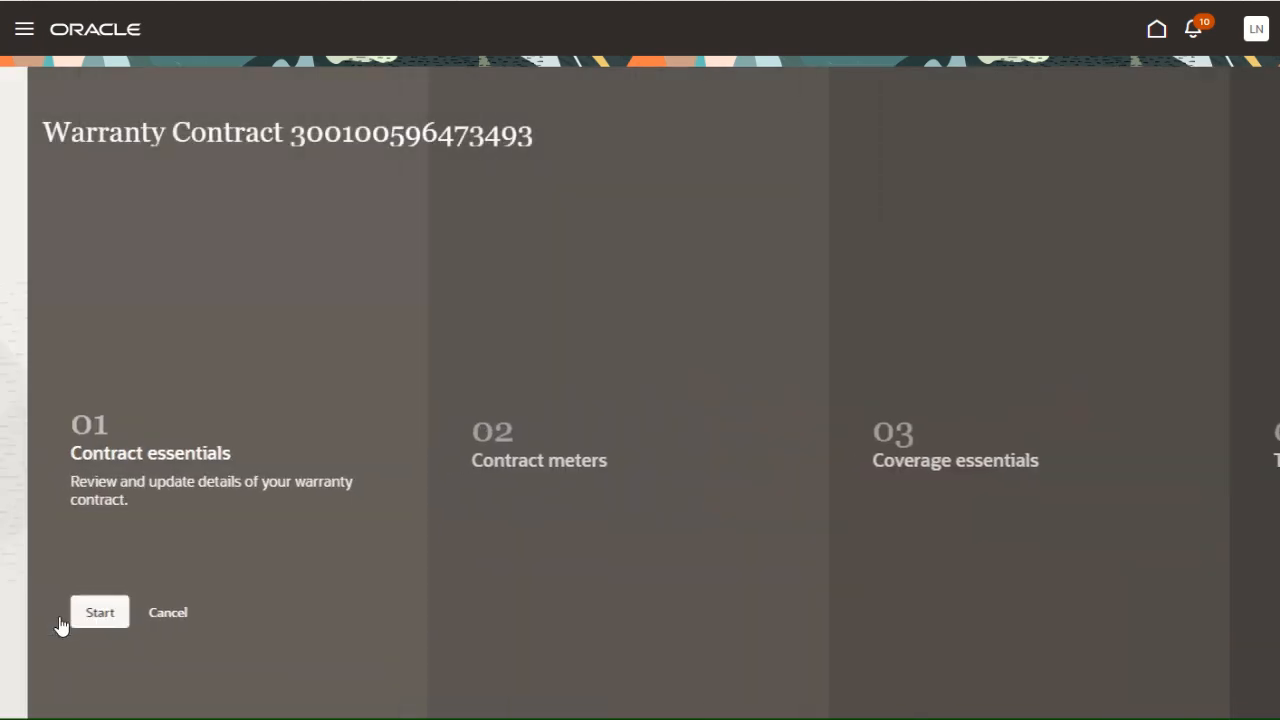
left_click(63, 621)
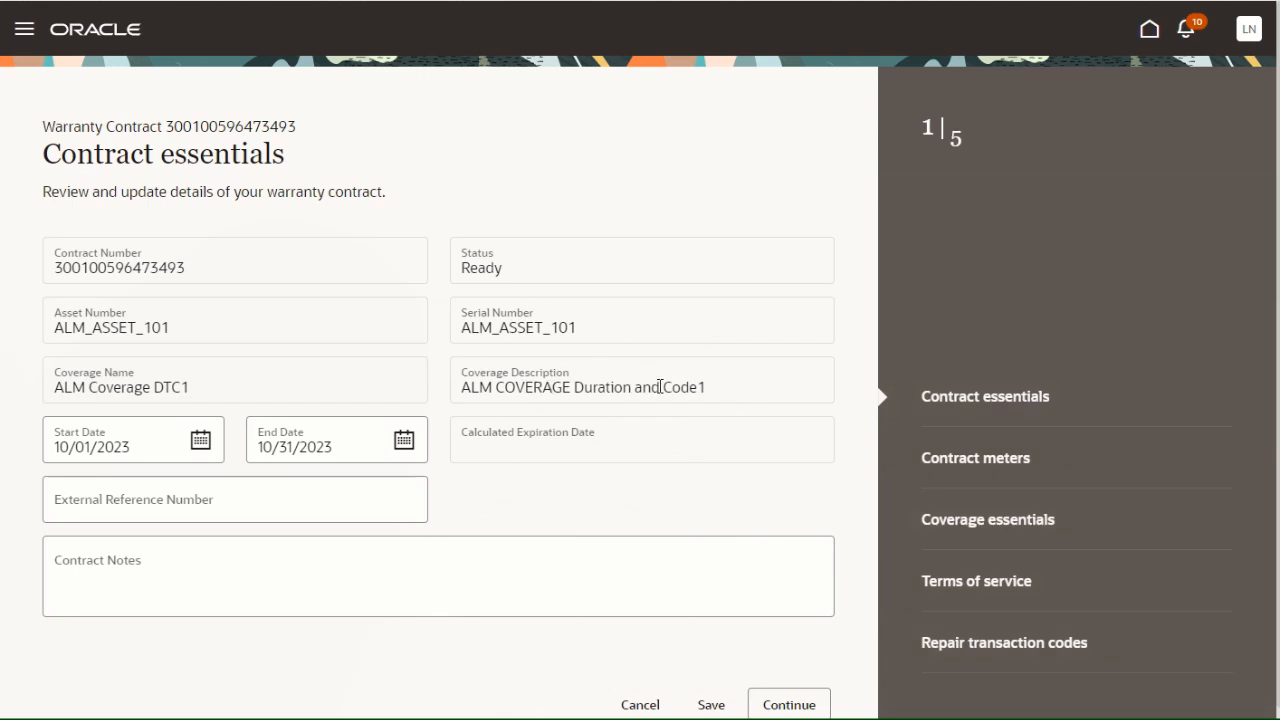
left_click(972, 648)
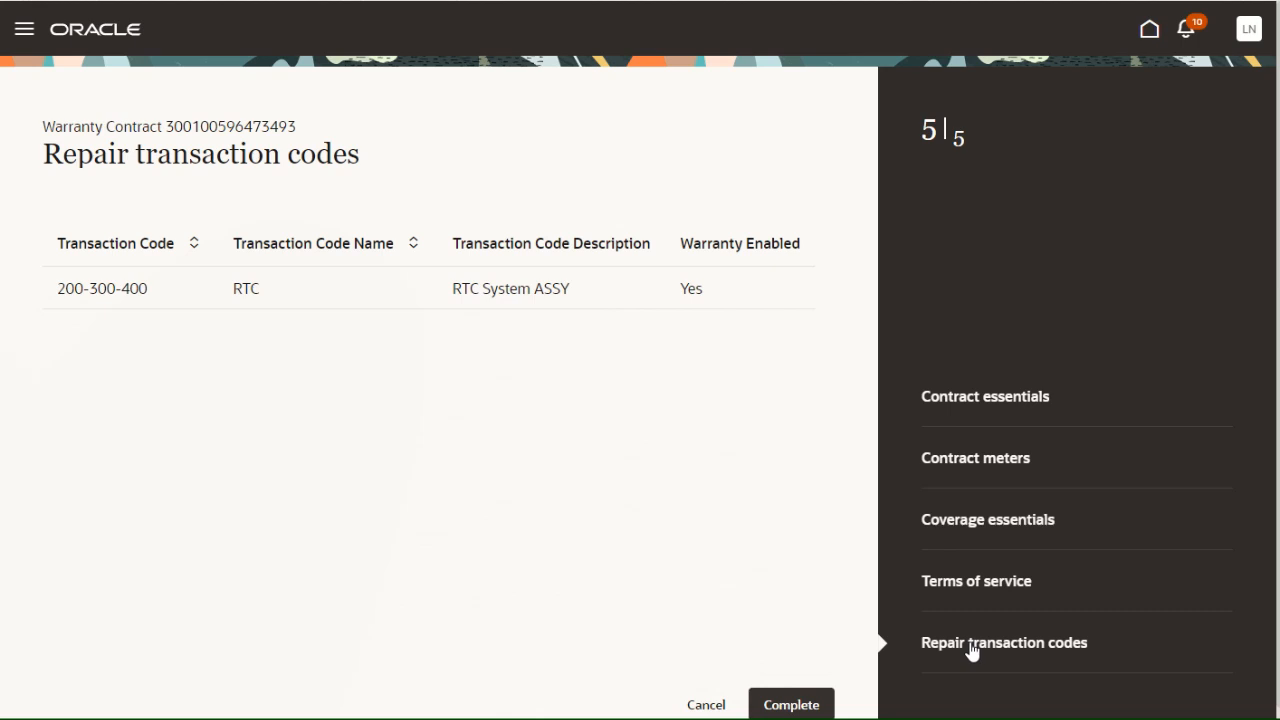
left_click(706, 705)
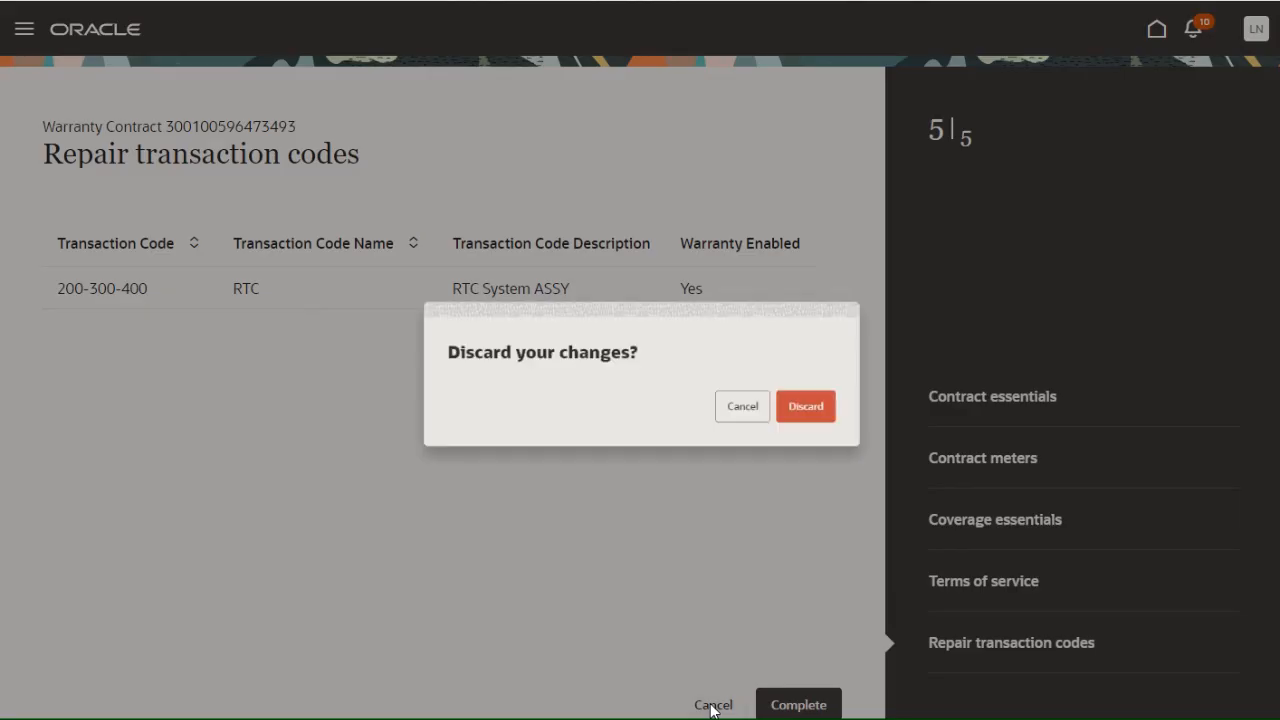
left_click(828, 413)
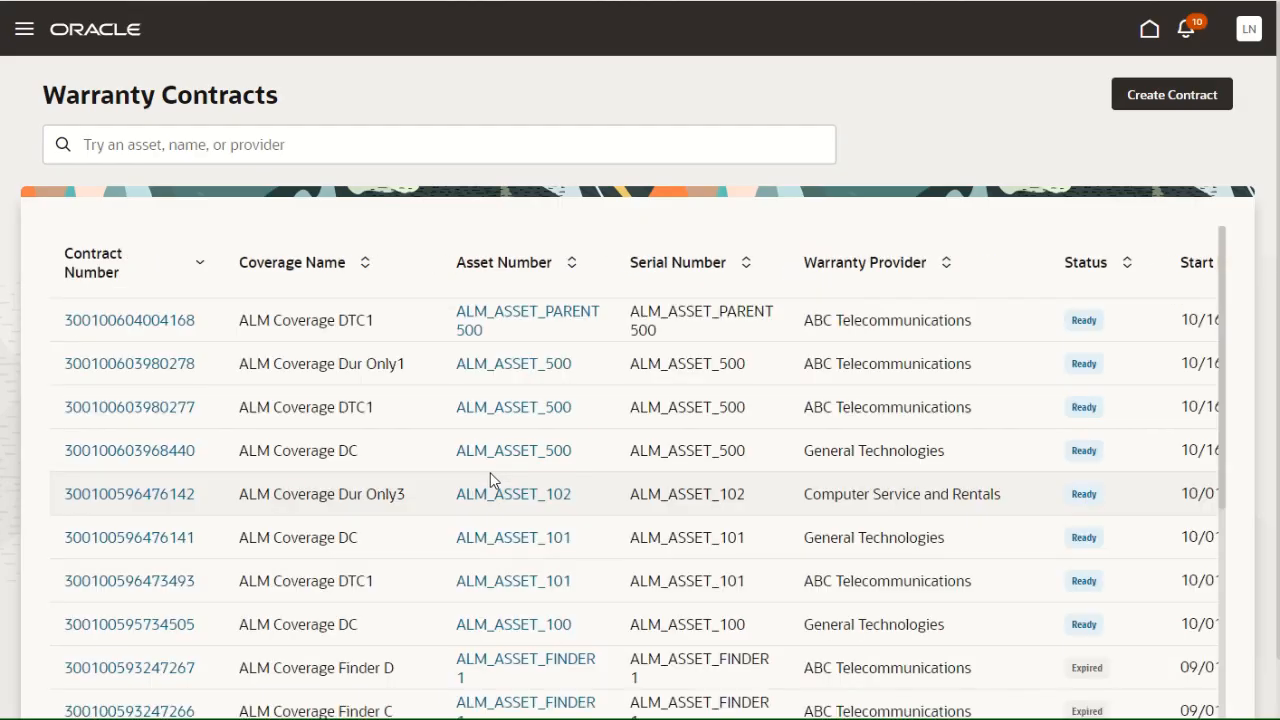
- Search the warranty contracts for asset ALM_ASSET_102
scroll(490, 473, "down", 1)
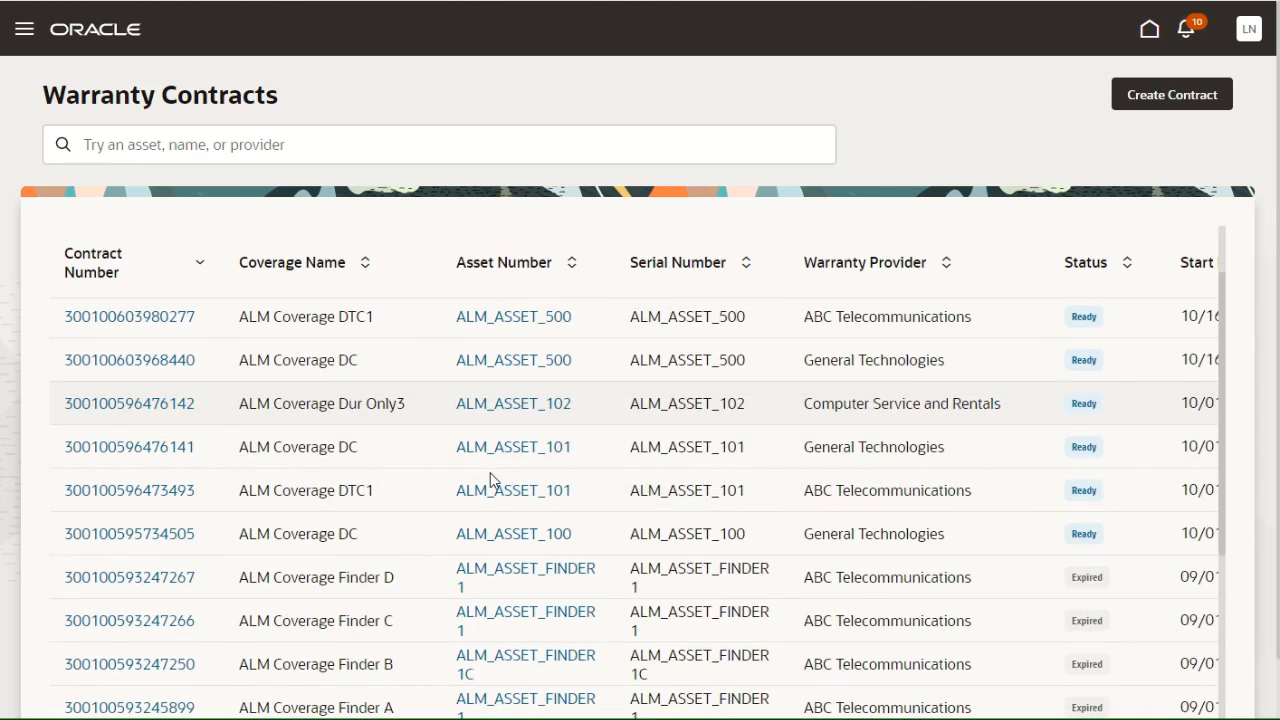
scroll(490, 473, "down", 3)
scroll(490, 480, "down", 2)
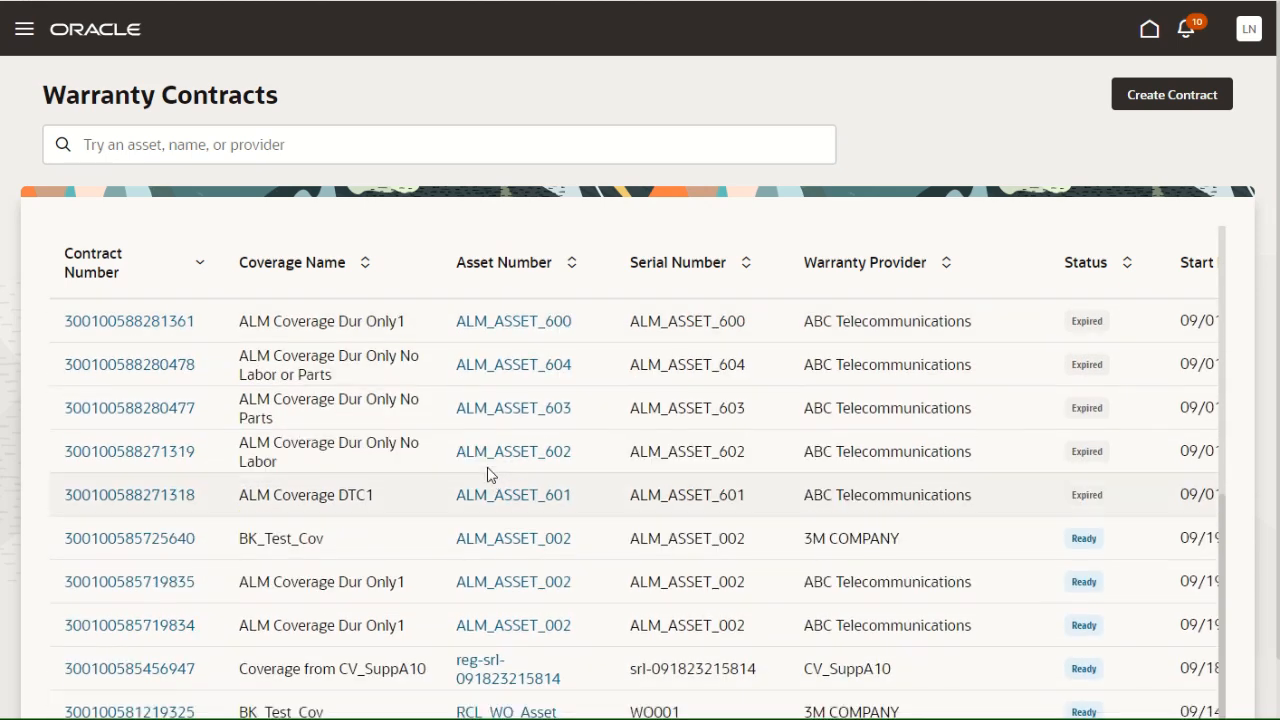
left_click(285, 144)
type("AL")
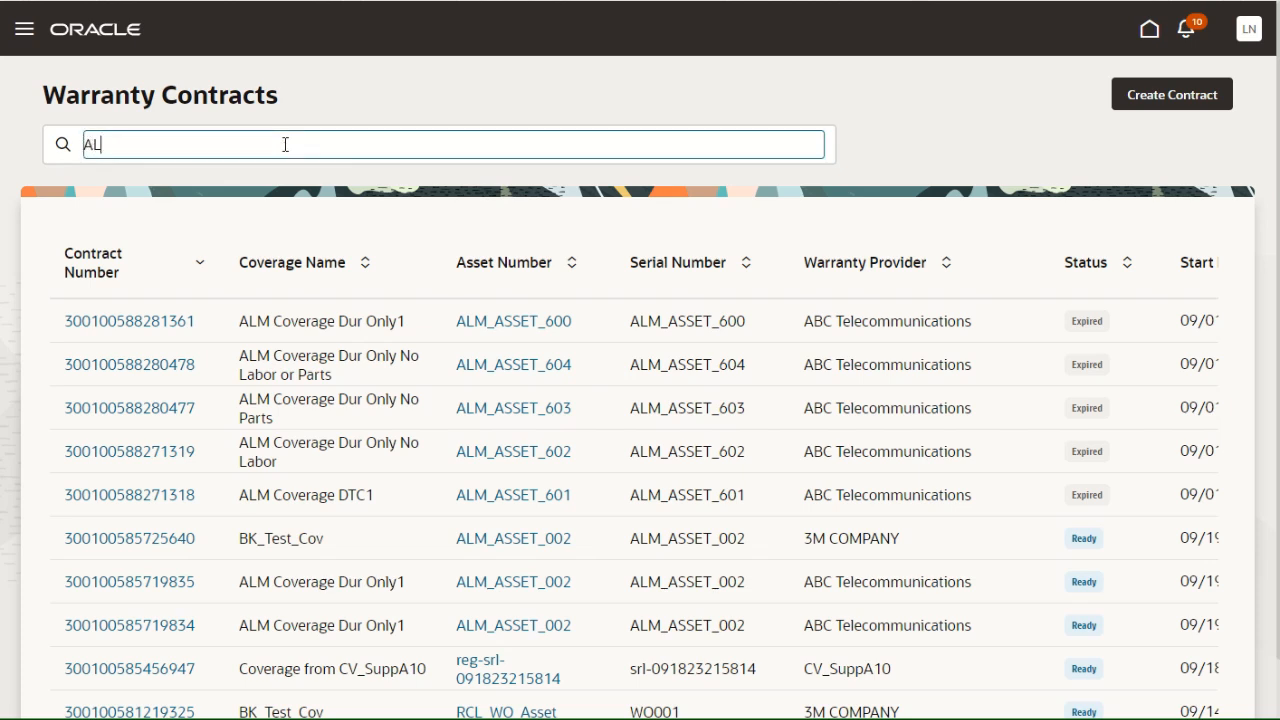
type("M_ASSET_102")
key("Return")
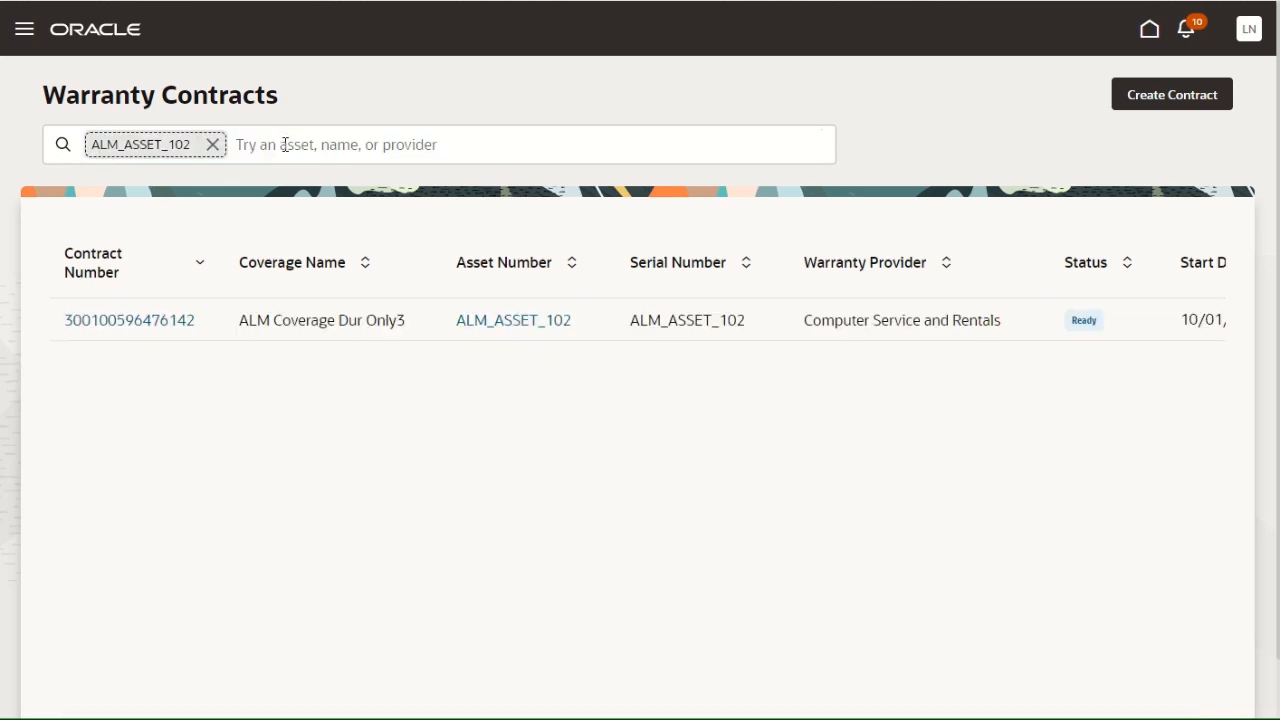
- Review the essentials and repair transaction codes of the ALM Coverage Dur Only3 contract, exit without saving, and clear the asset filter
left_click(156, 322)
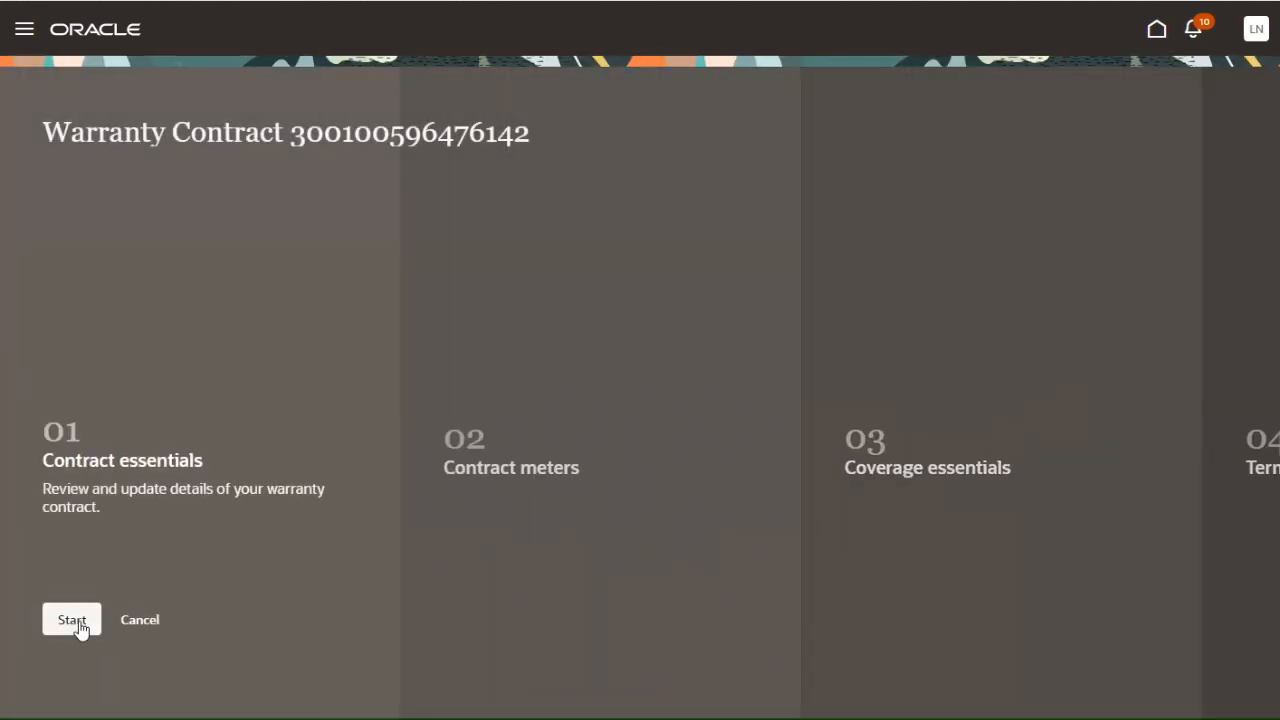
left_click(76, 618)
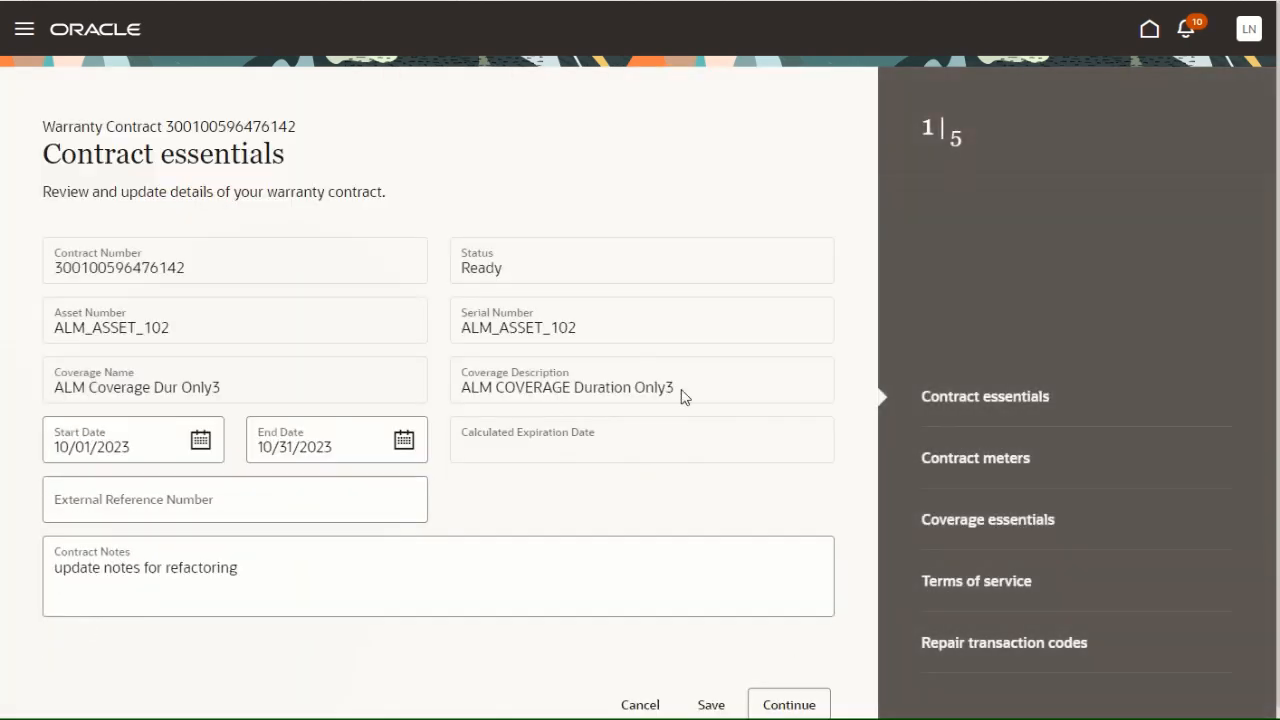
left_click(957, 646)
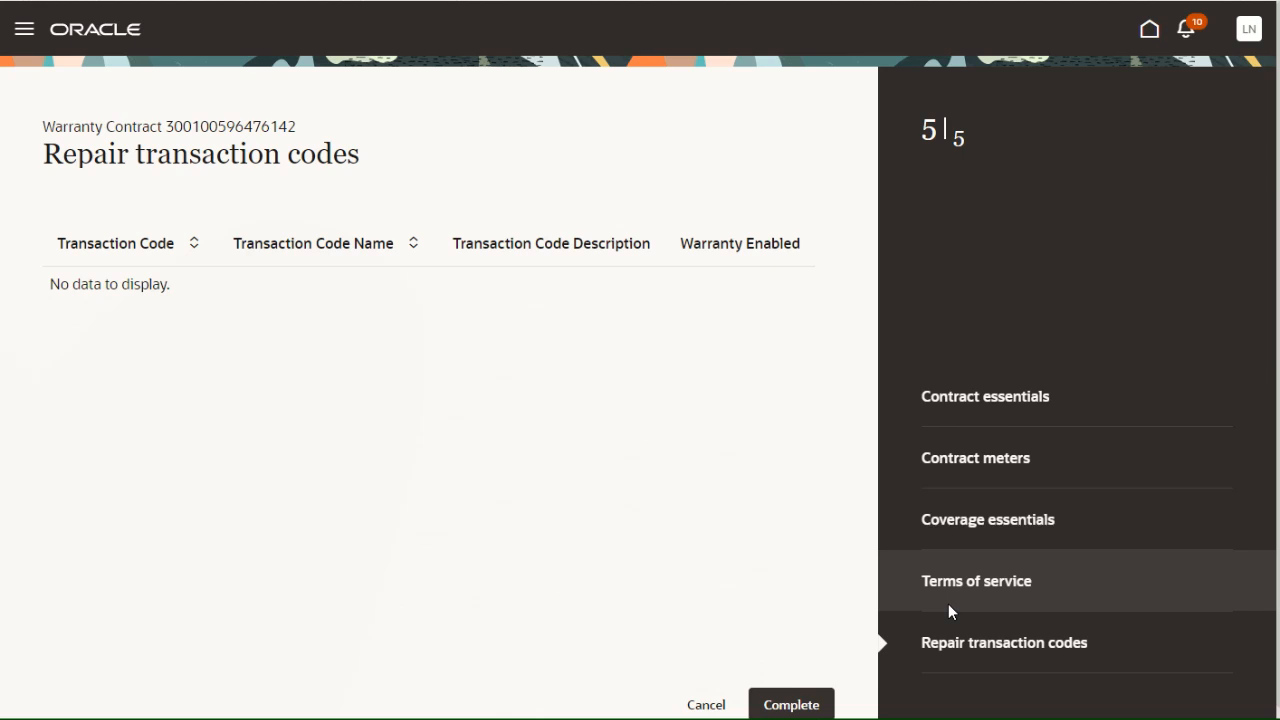
left_click(962, 398)
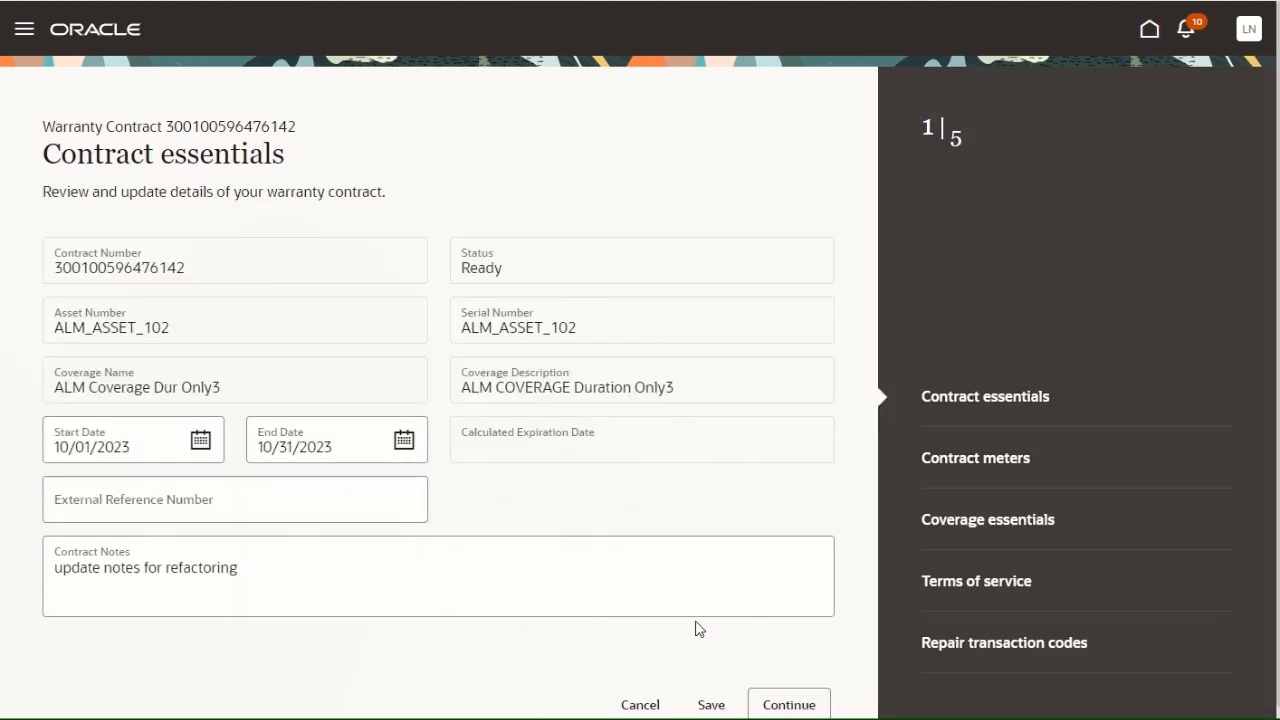
left_click(650, 704)
left_click(827, 452)
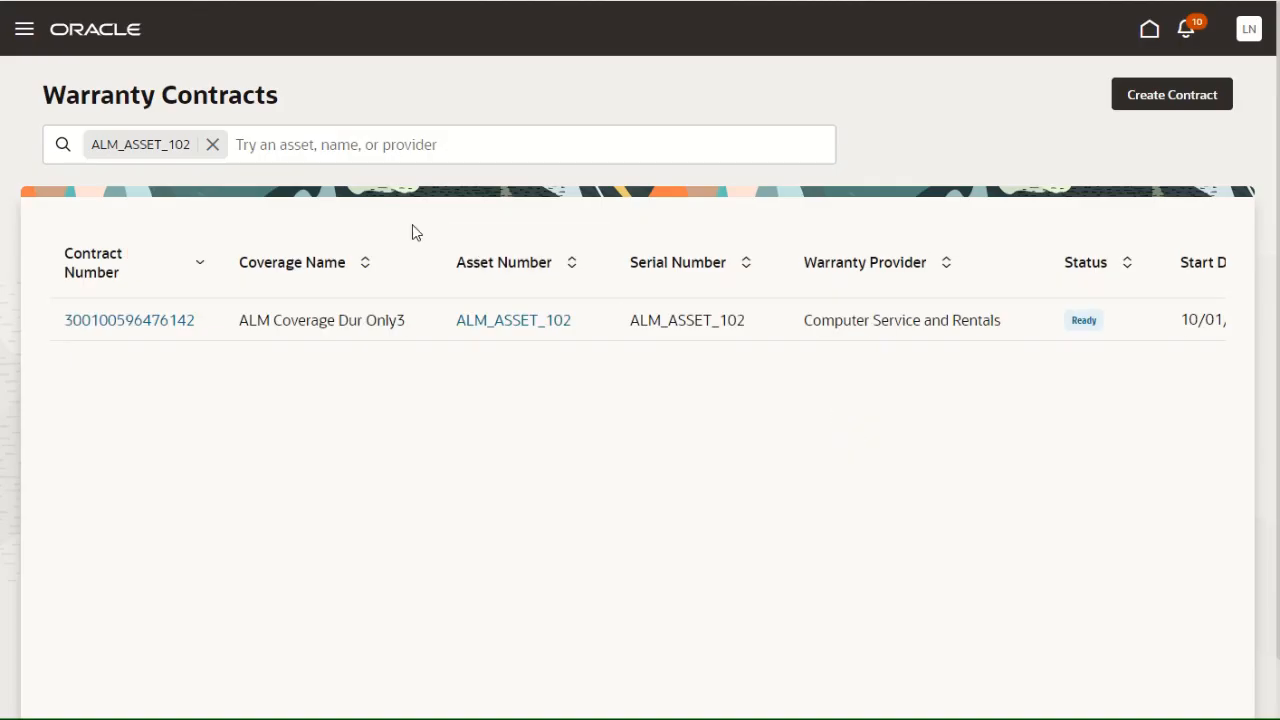
left_click(212, 145)
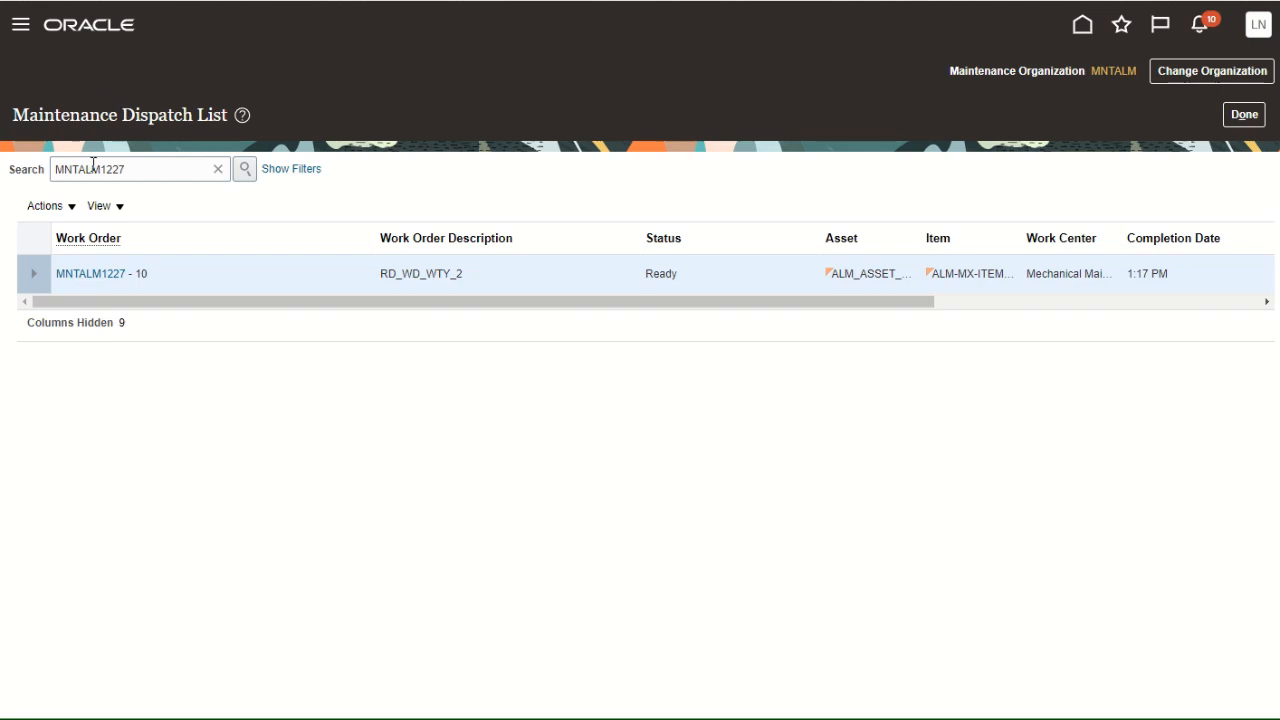
- Review the general information and supplier warranty contracts of work order MNTALM1227, and close it without saving
left_click(92, 273)
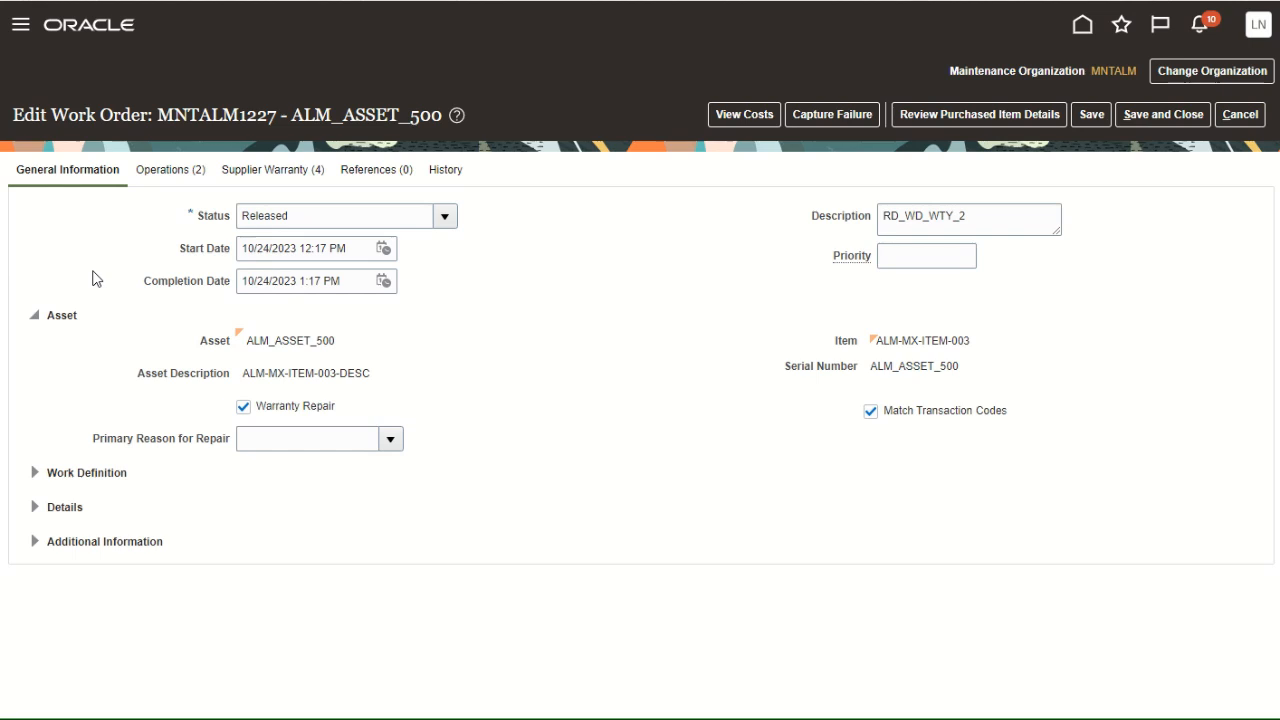
double_click(318, 340)
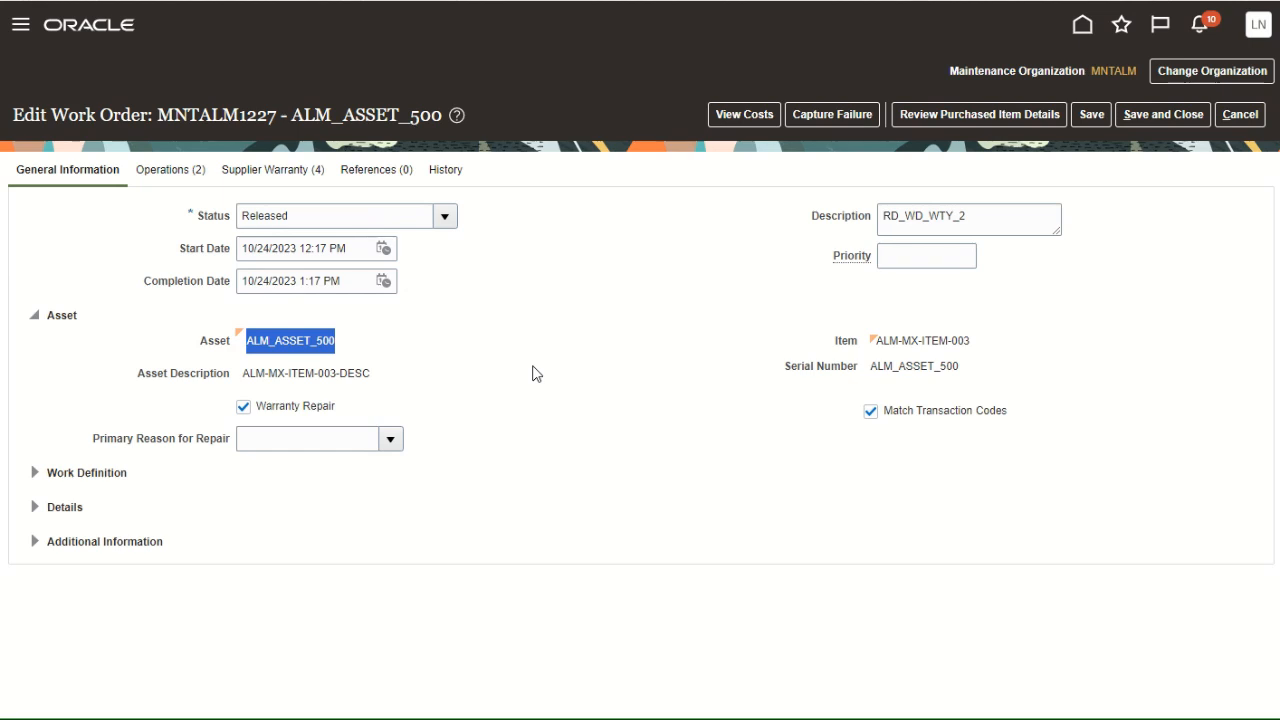
left_click(278, 171)
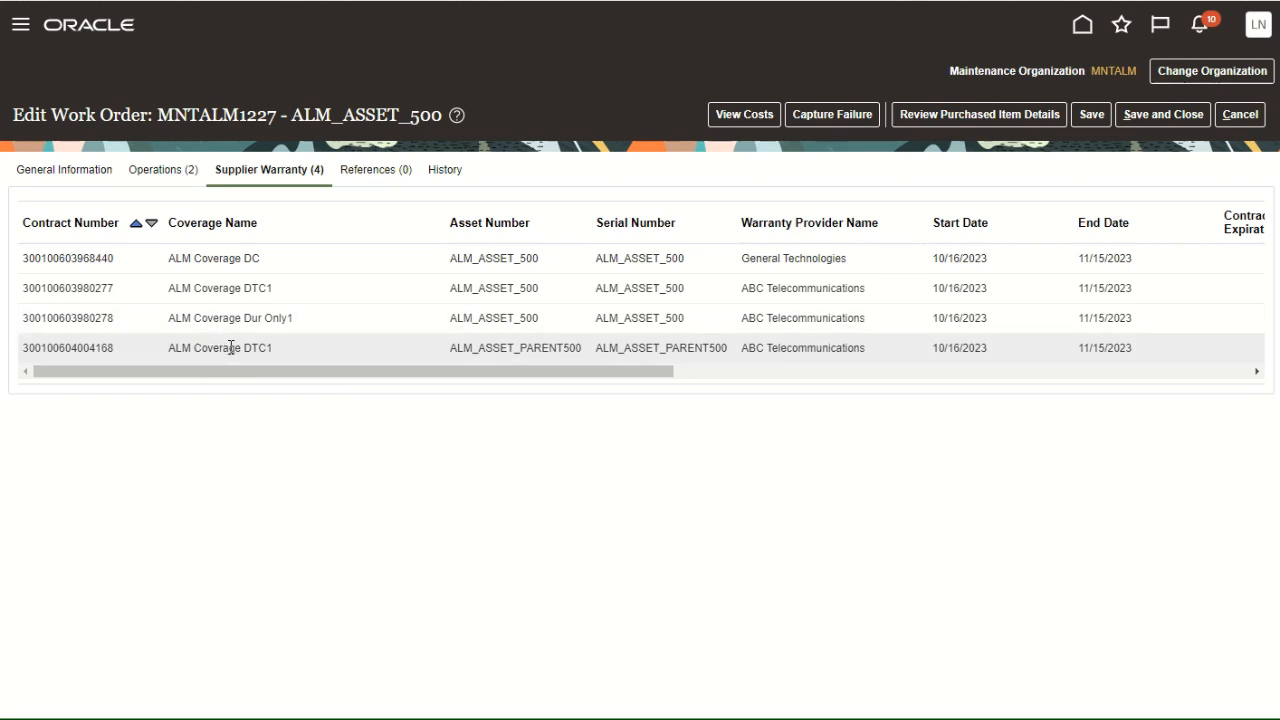
left_click(71, 171)
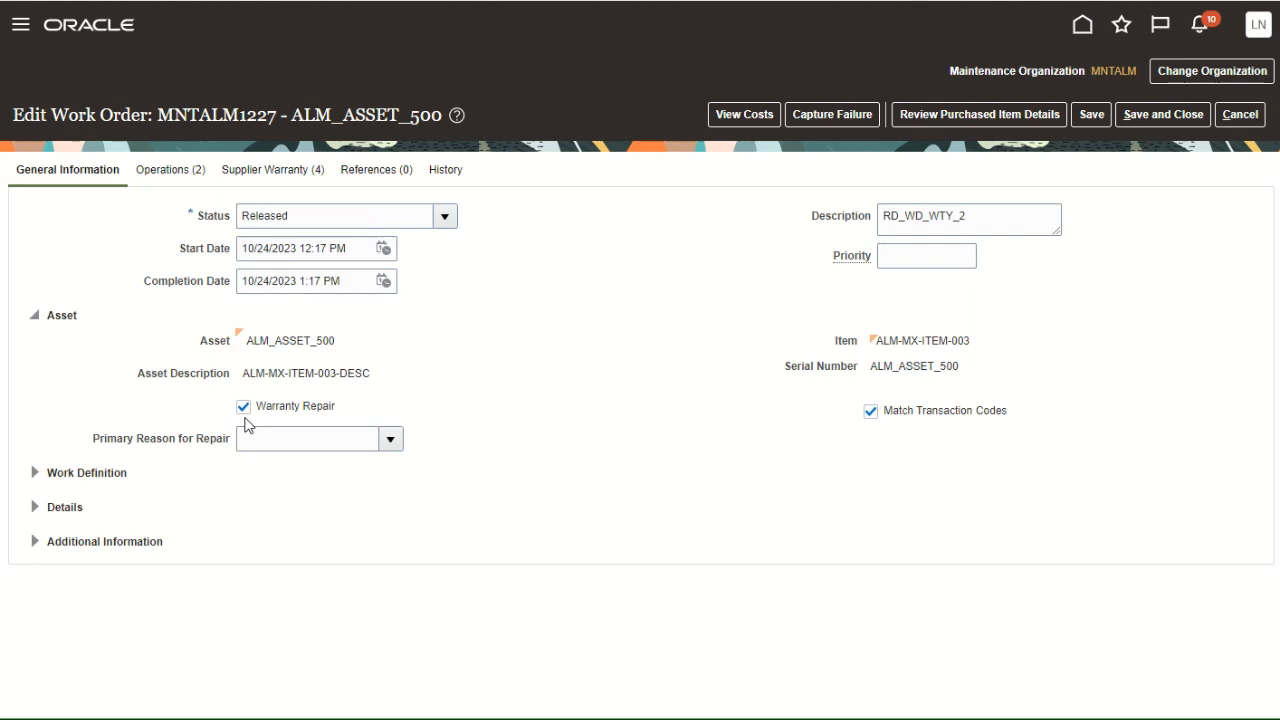
left_click(1241, 116)
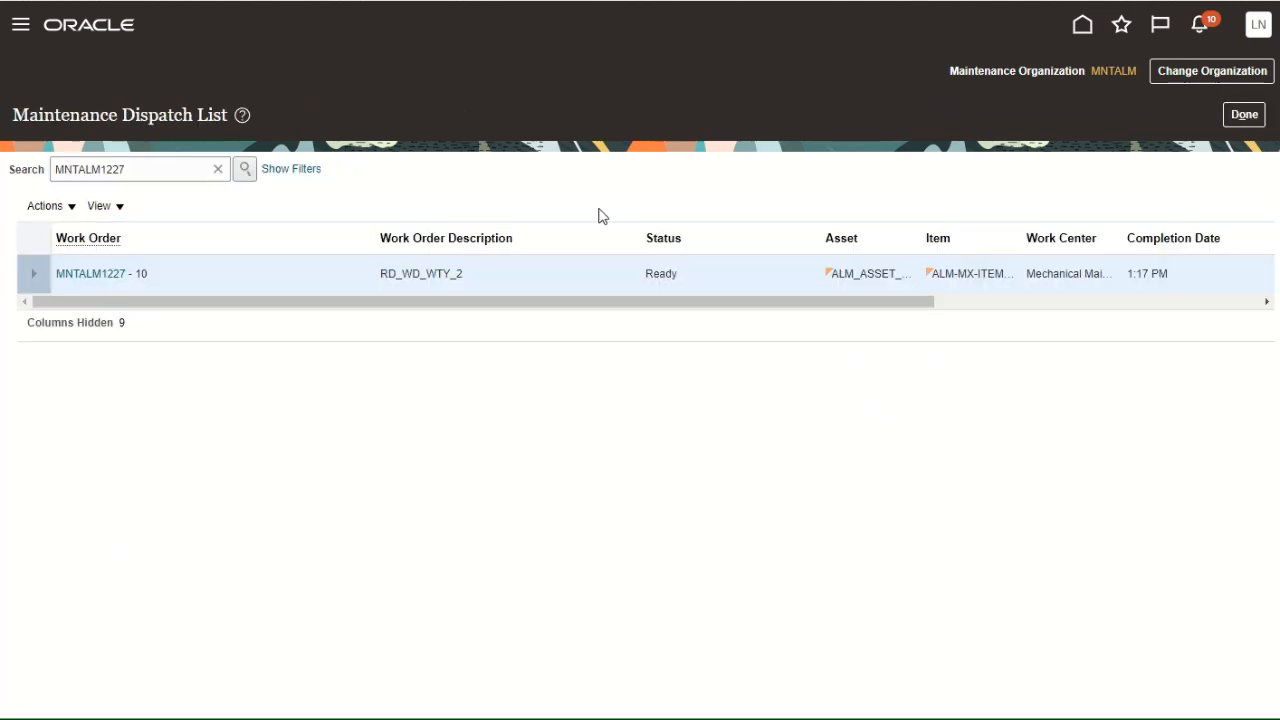
- Search the maintenance dispatch list for work order MNTALM1221 and view its supplier warranty contracts from operation 10's record
left_click(155, 167)
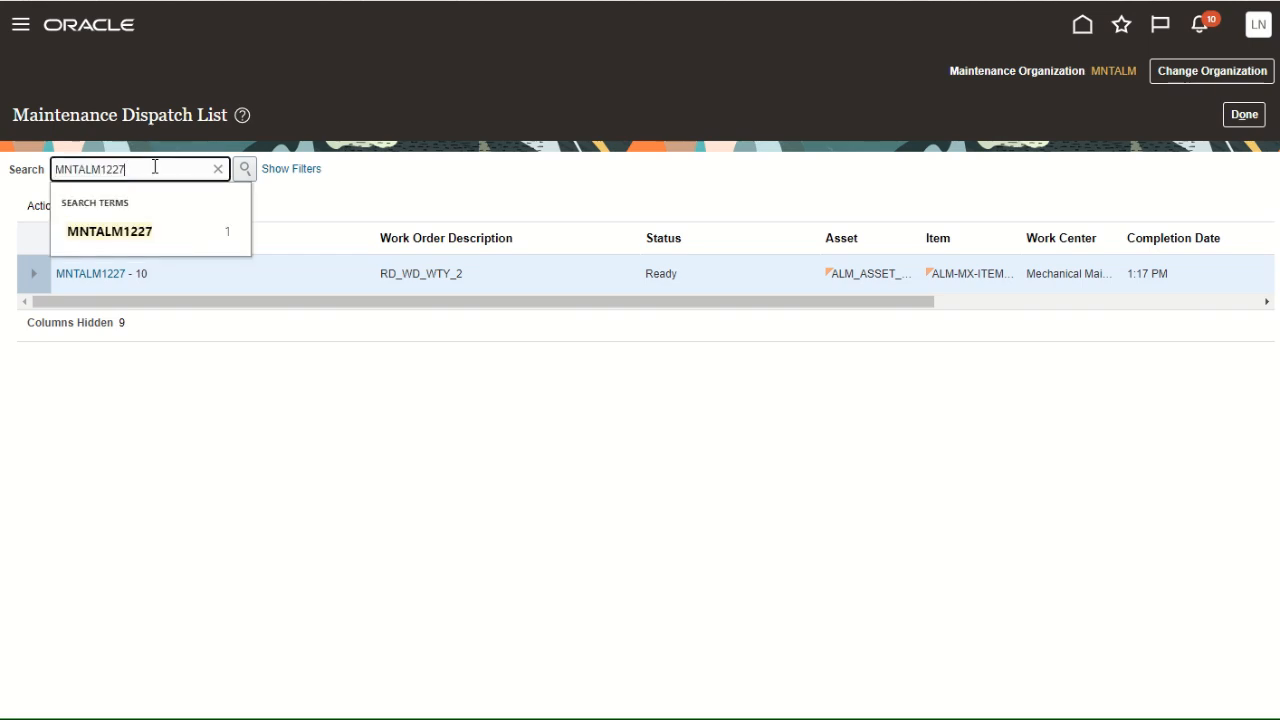
key("BackSpace")
key("BackSpace")
type("21")
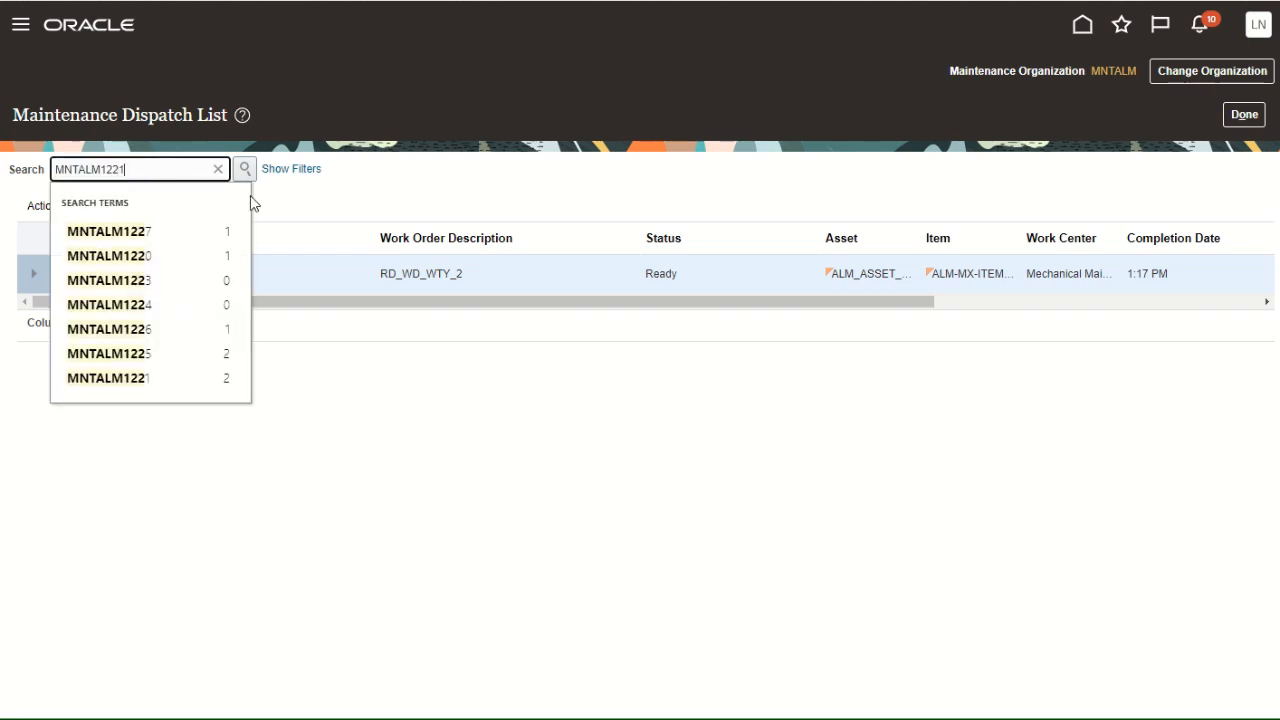
left_click(245, 170)
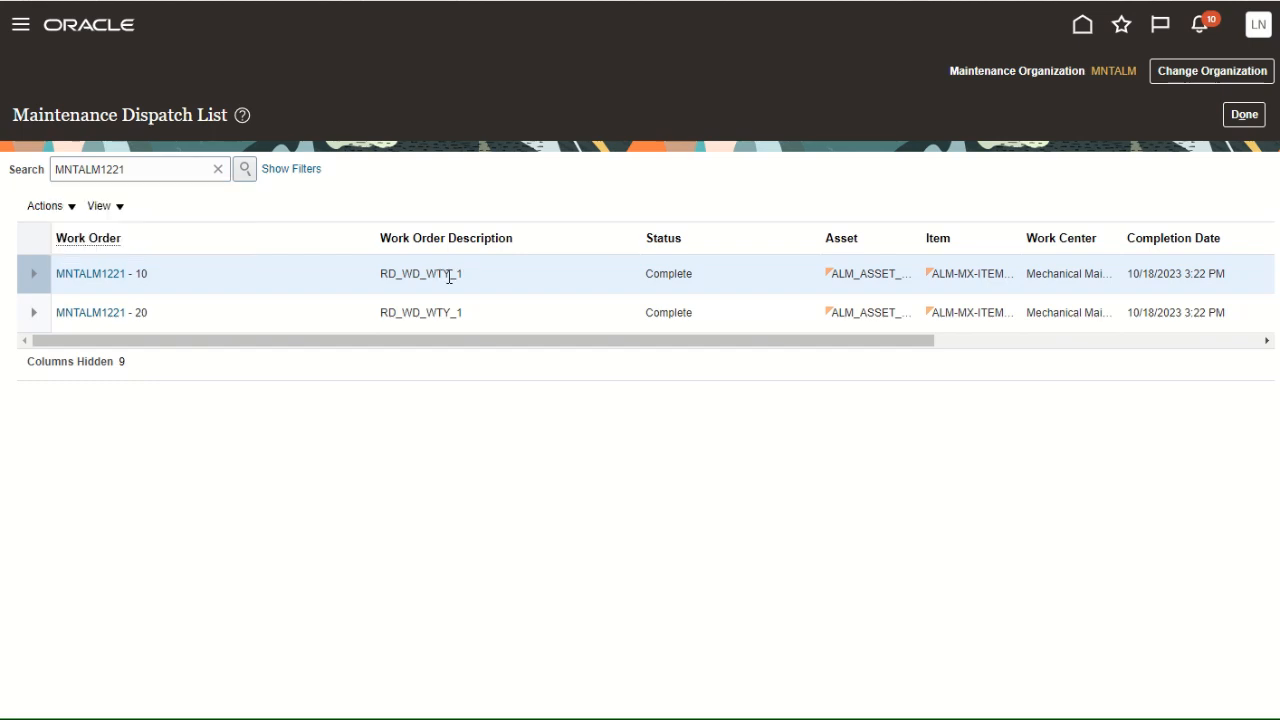
left_click(88, 273)
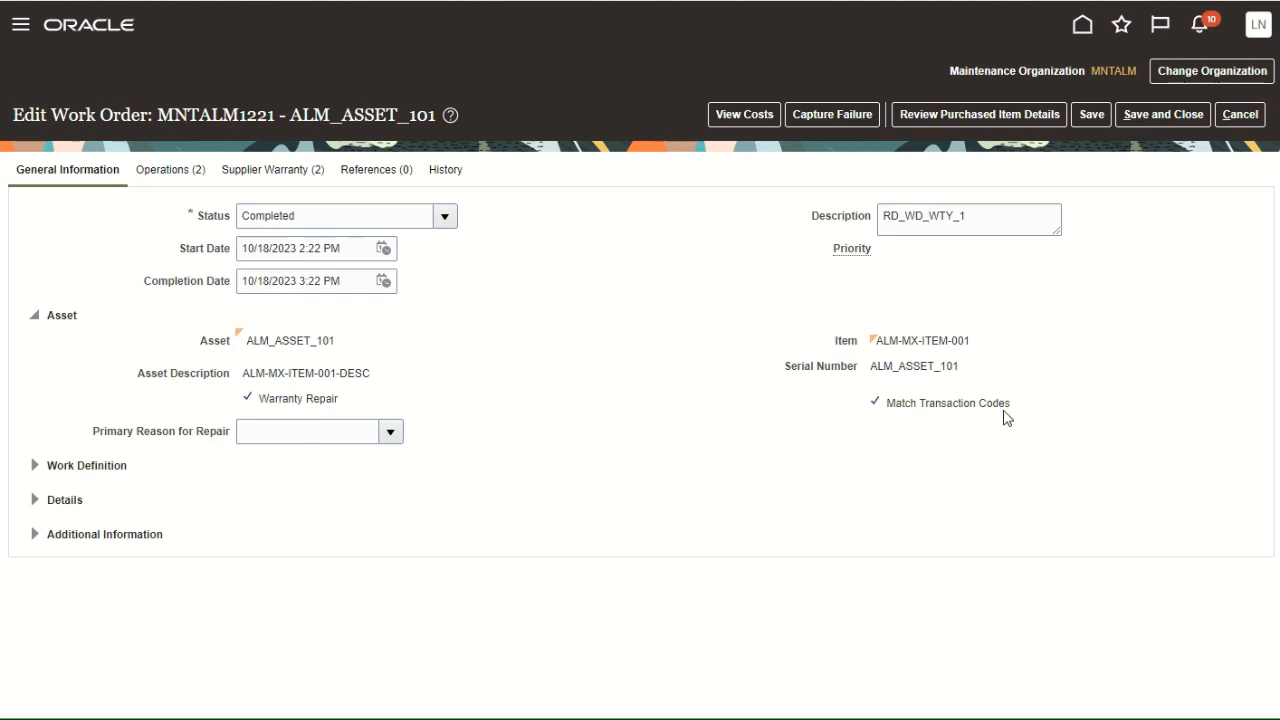
left_click(262, 170)
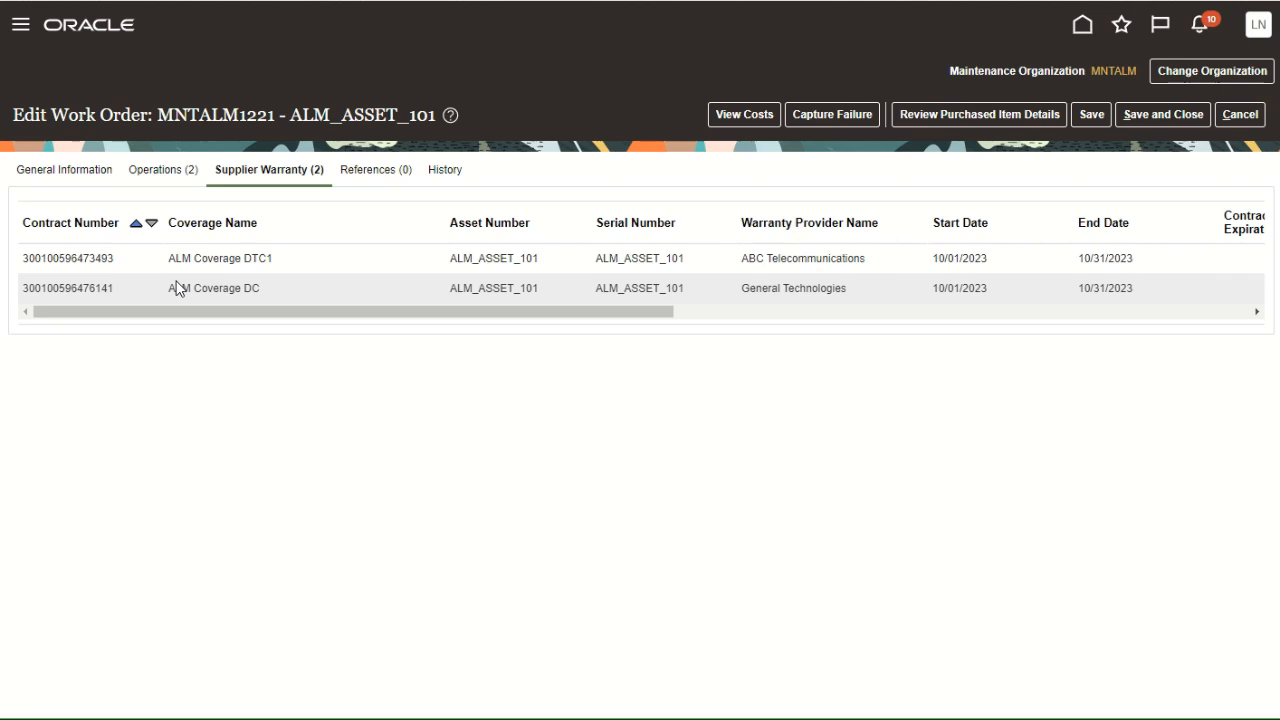
- Inspect the repair transaction code of operation 10, RD_STD_OP_AOG_CODE, and close the operation details without changes
left_click(173, 170)
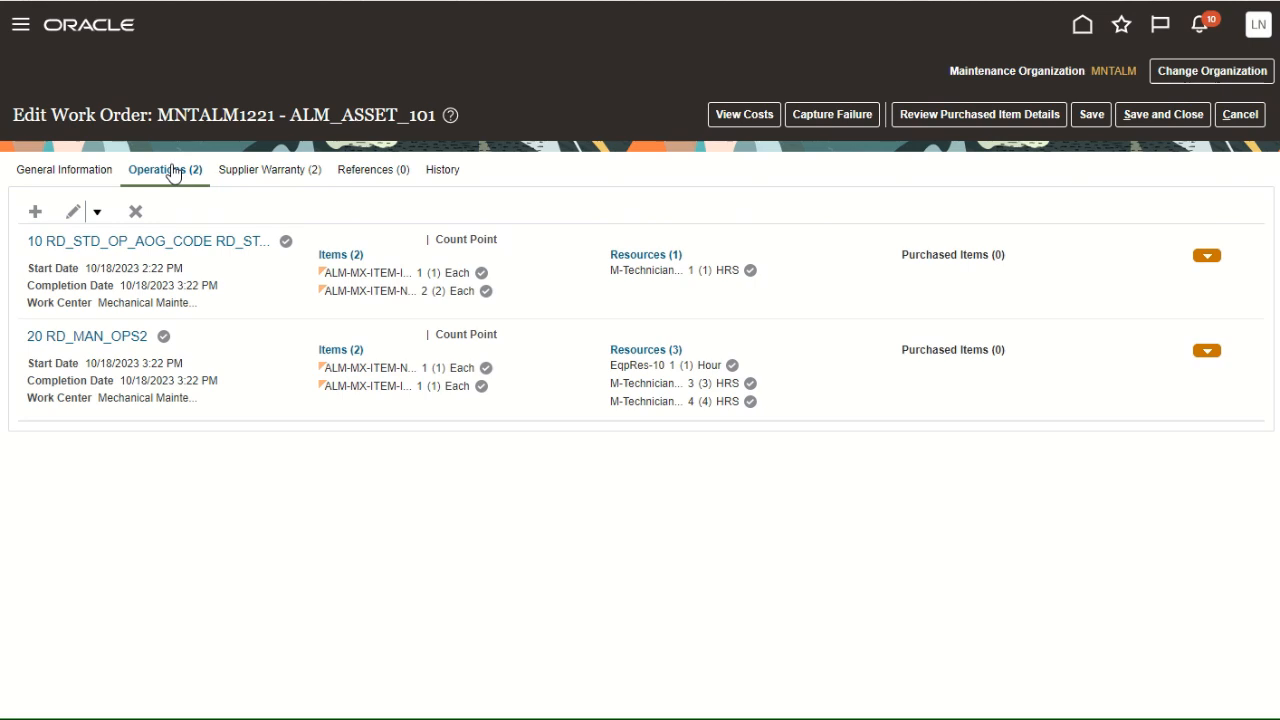
left_click(170, 244)
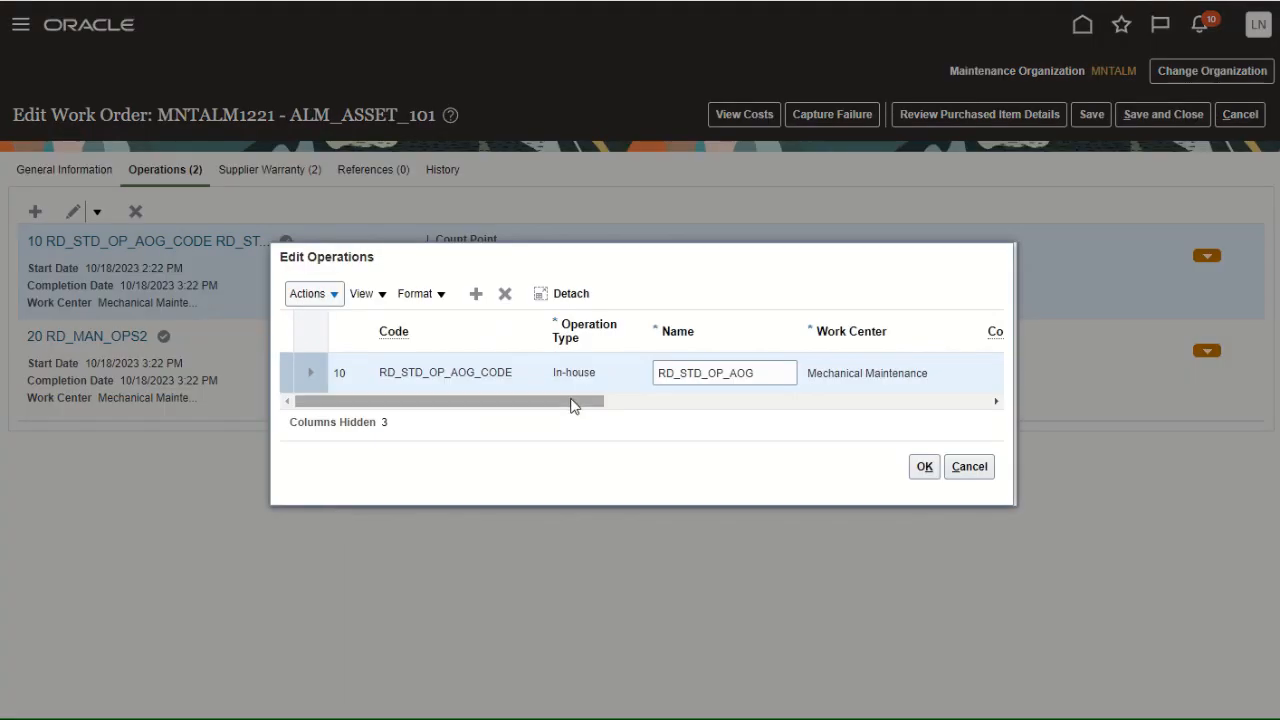
left_click_drag(571, 404, 909, 395)
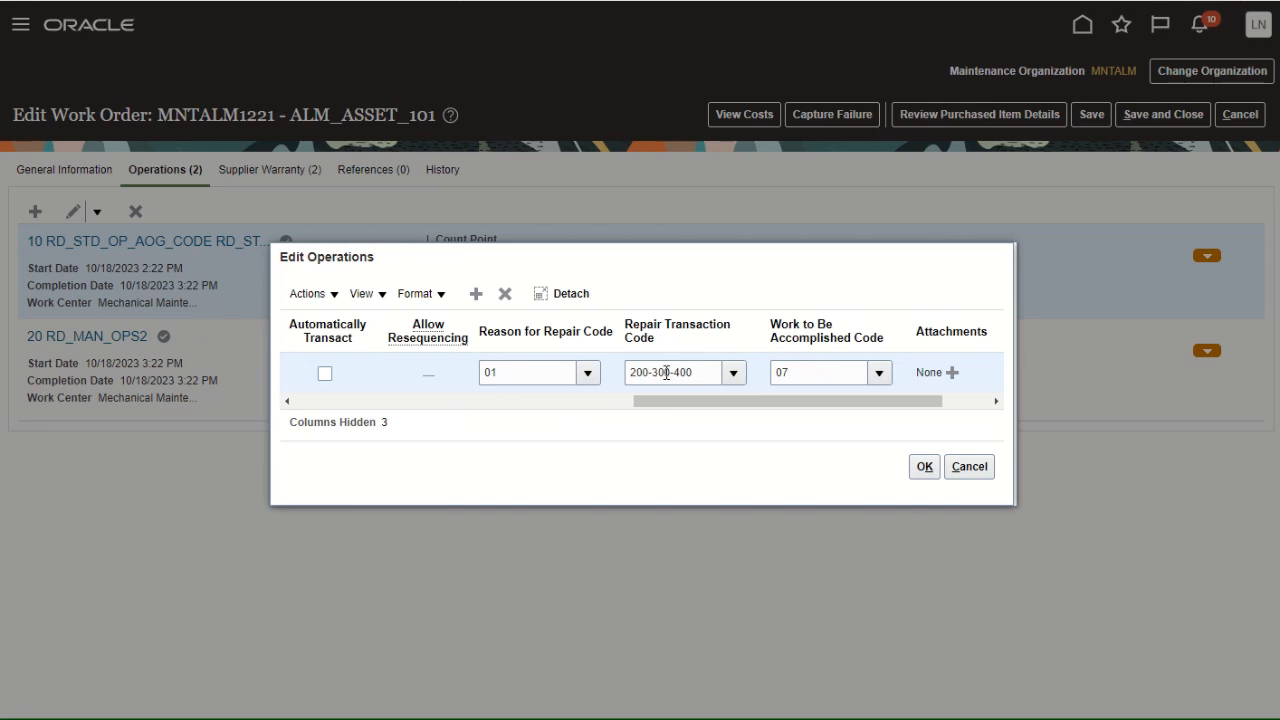
left_click(974, 470)
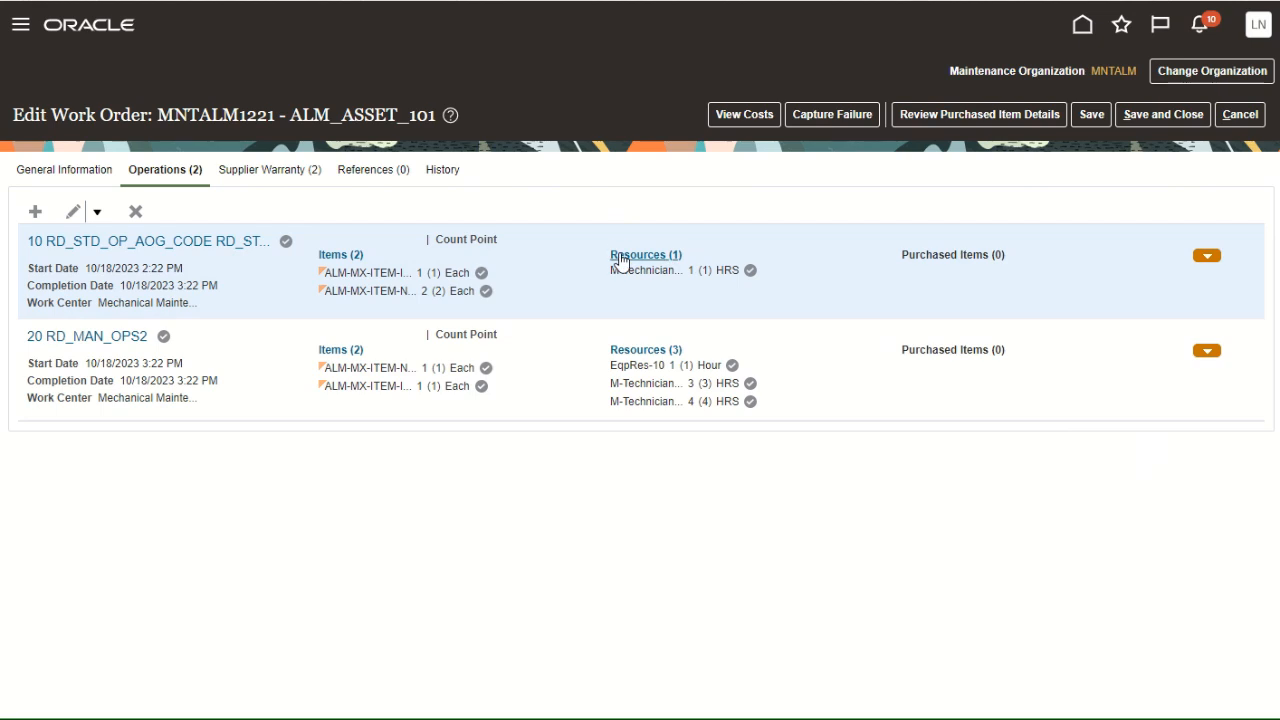
- Inspect the repair transaction codes on operation 10's resources and items, closing both views without changes
left_click(620, 258)
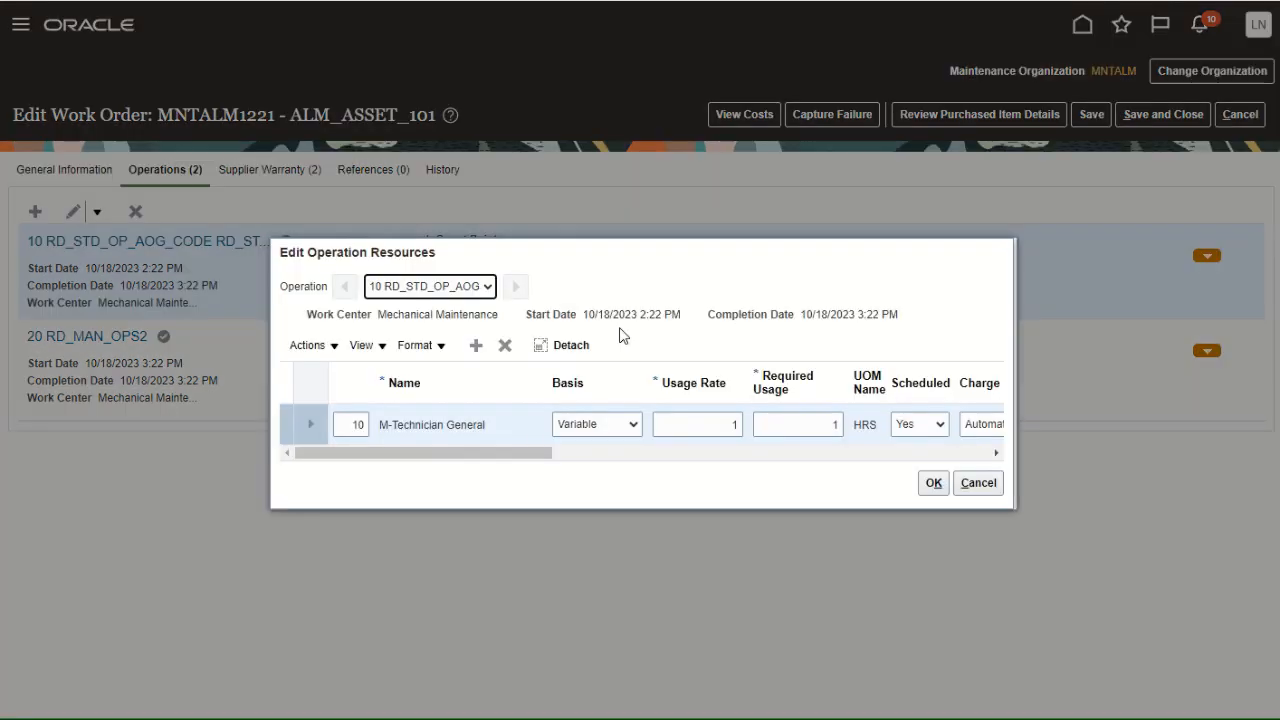
left_click_drag(523, 453, 935, 461)
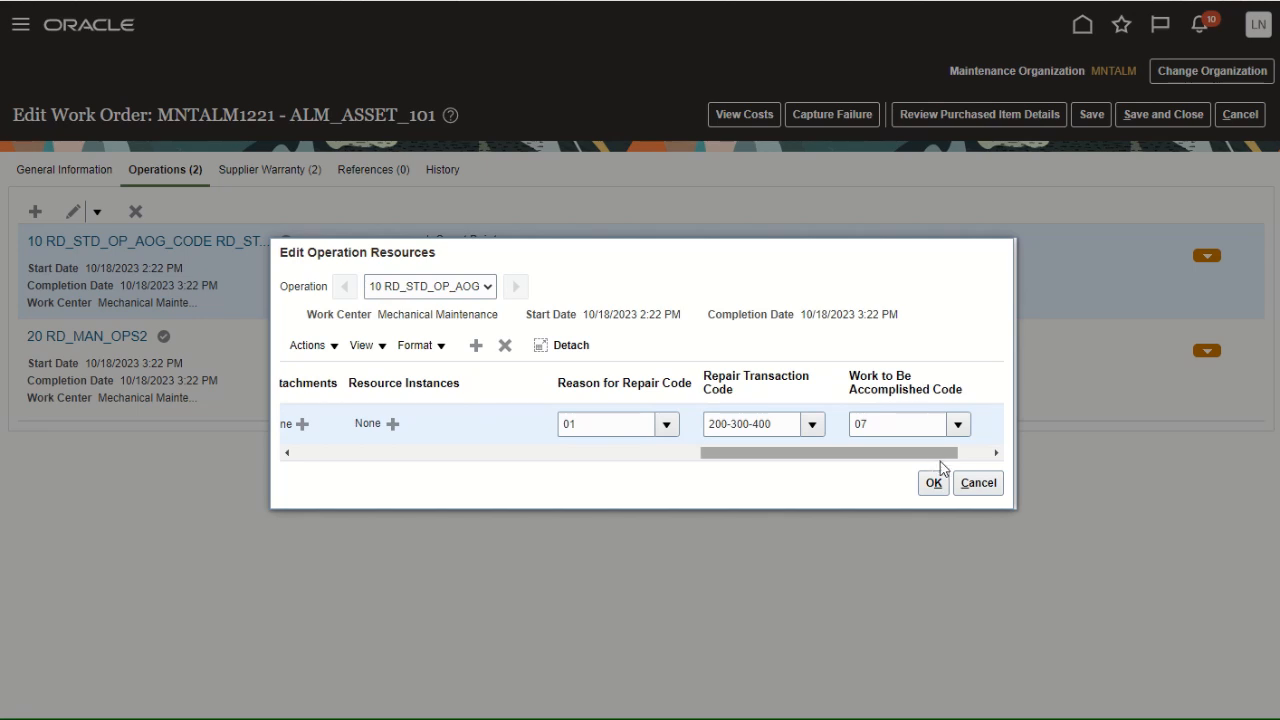
left_click(985, 484)
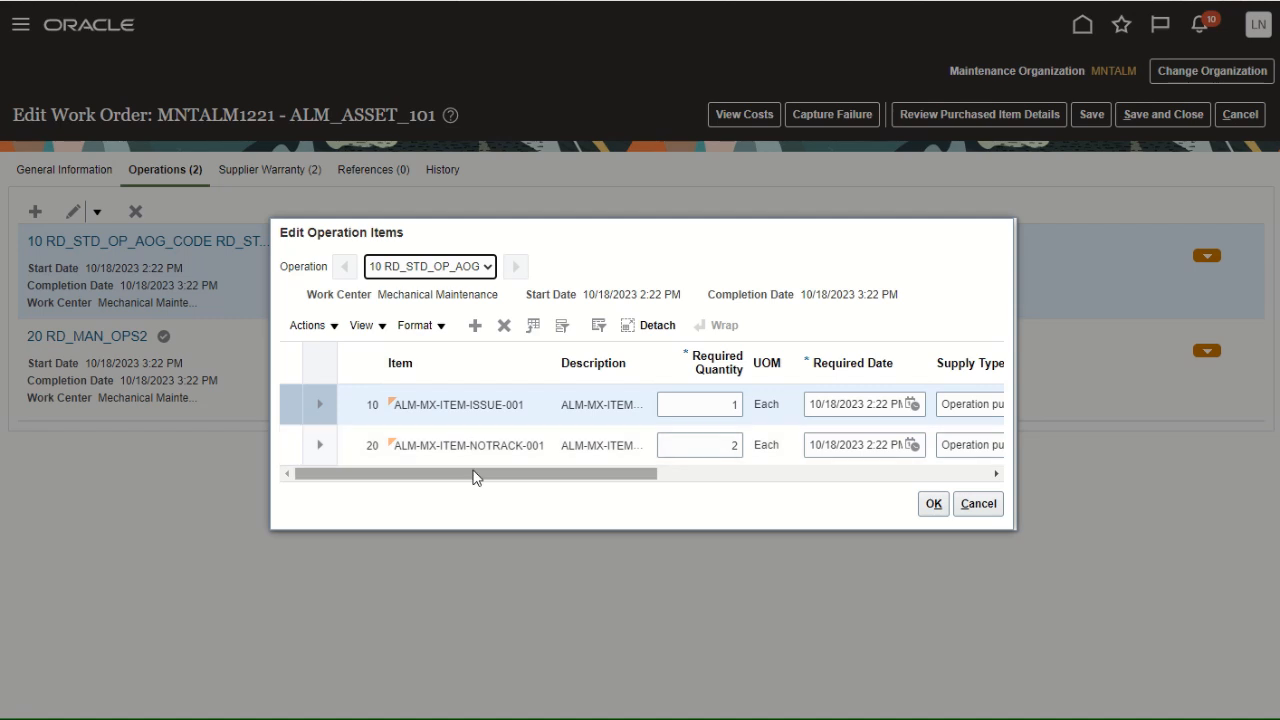
left_click_drag(477, 477, 958, 473)
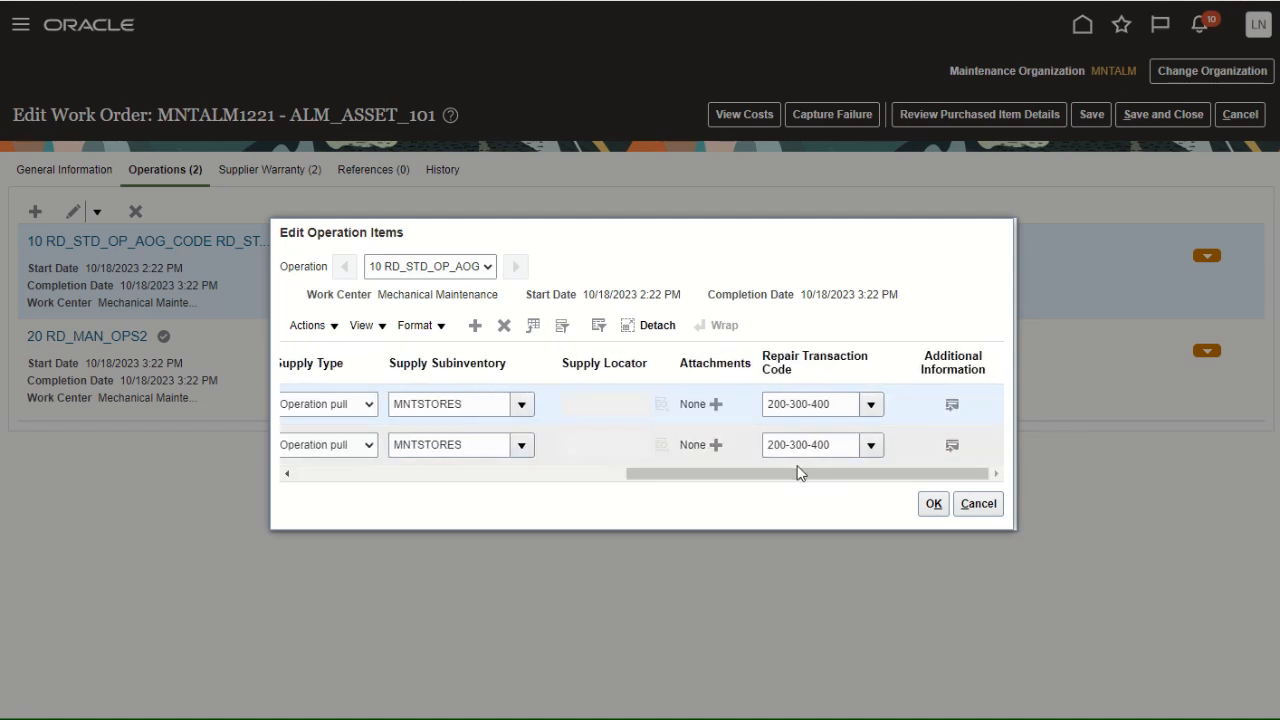
left_click(977, 504)
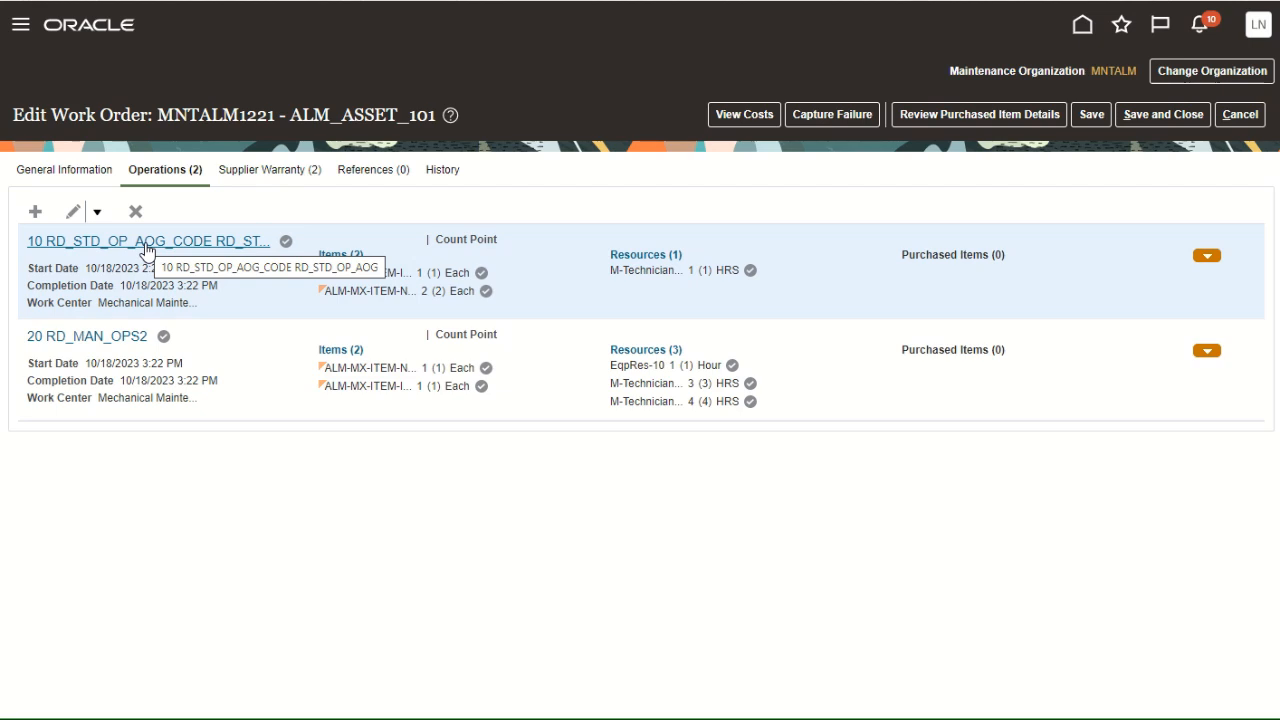
- Inspect the repair transaction codes of operation 20, RD_MAN_OPS2, and its items, and close work order MNTALM1221 without saving
left_click(104, 341)
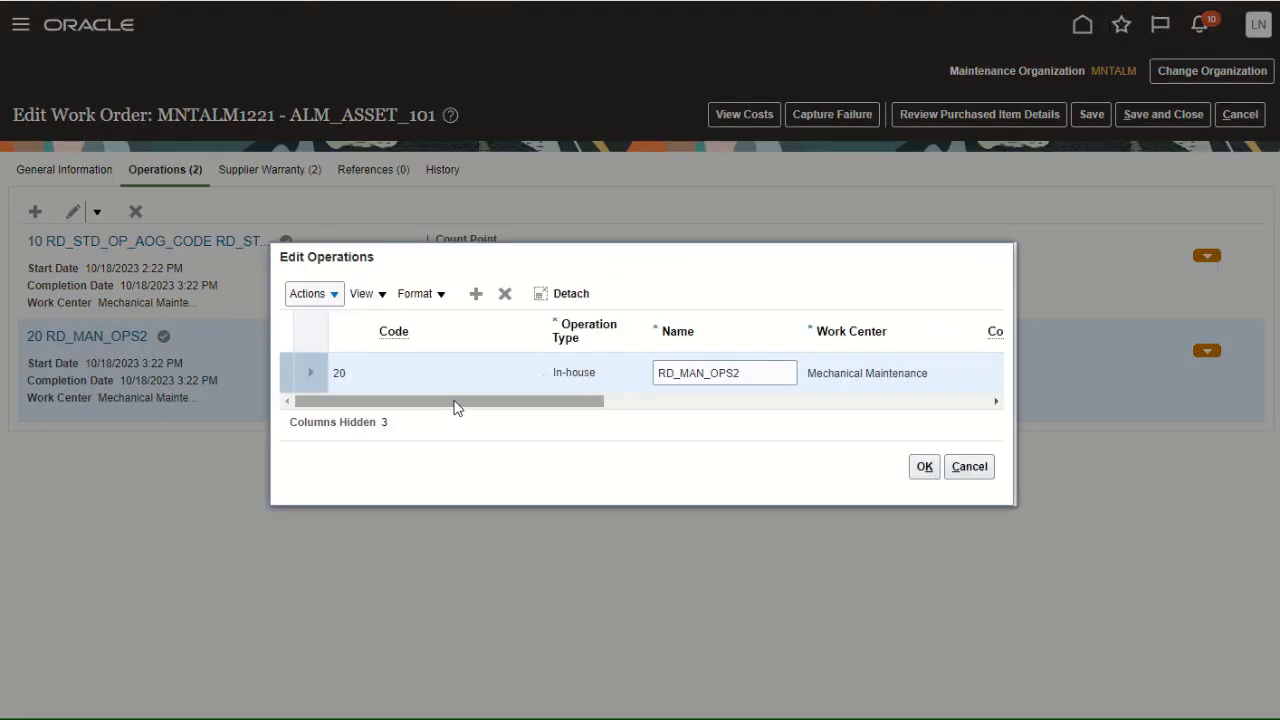
left_click_drag(454, 406, 797, 406)
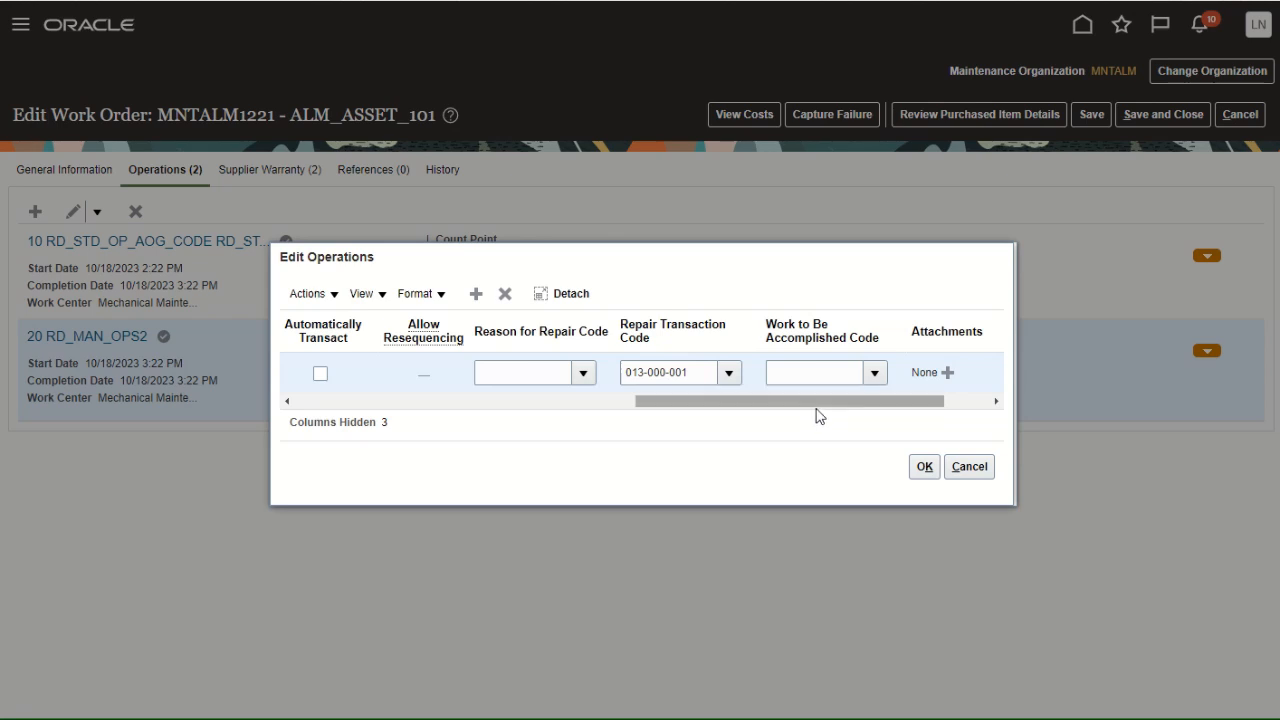
left_click(982, 470)
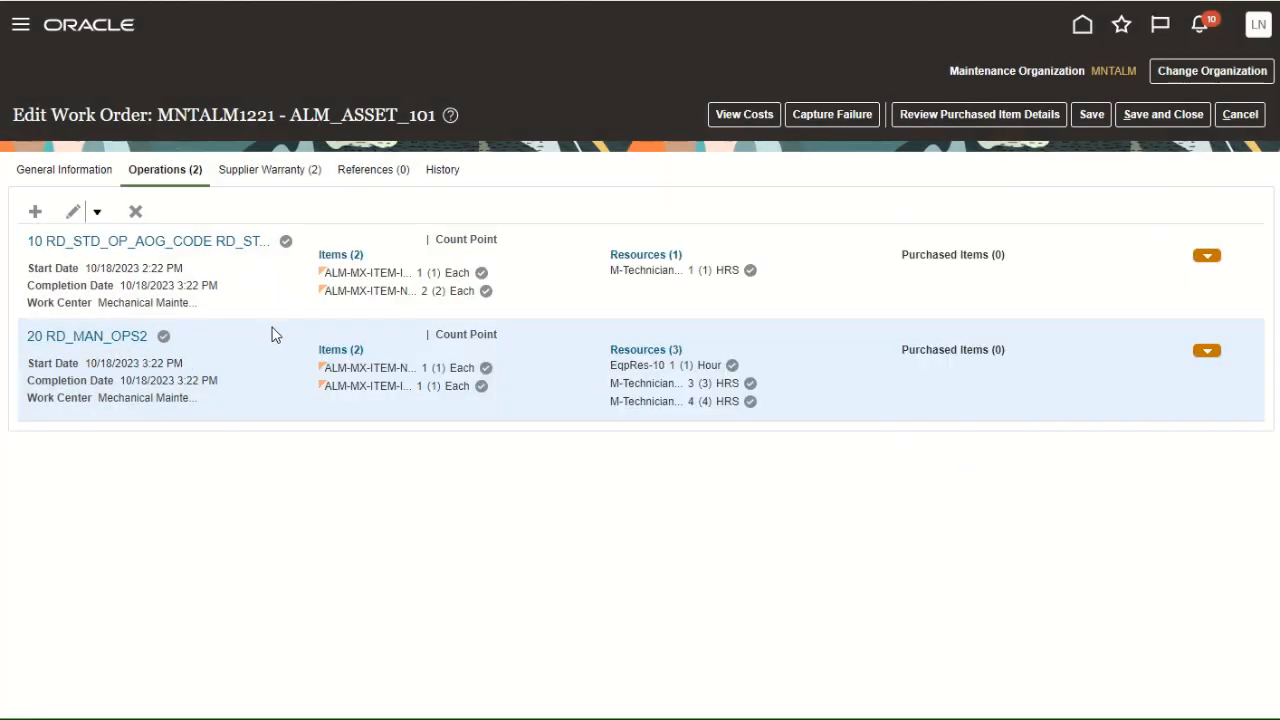
left_click(335, 352)
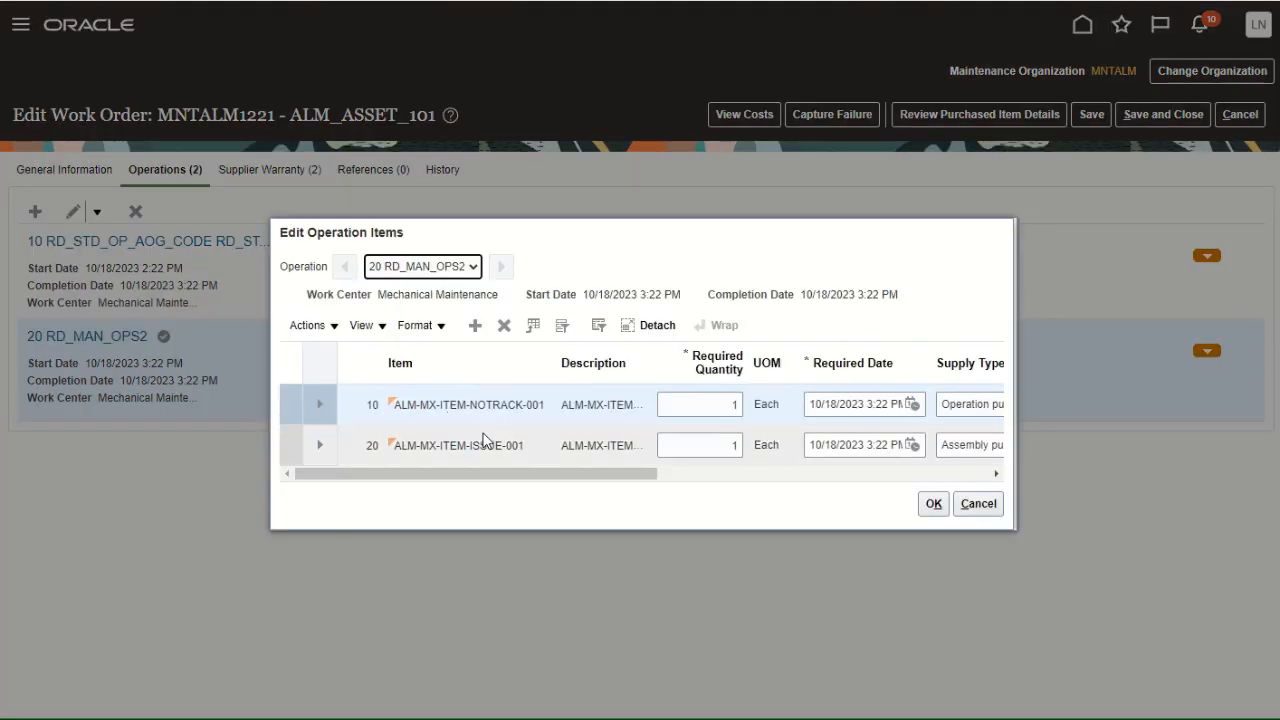
left_click_drag(516, 477, 946, 486)
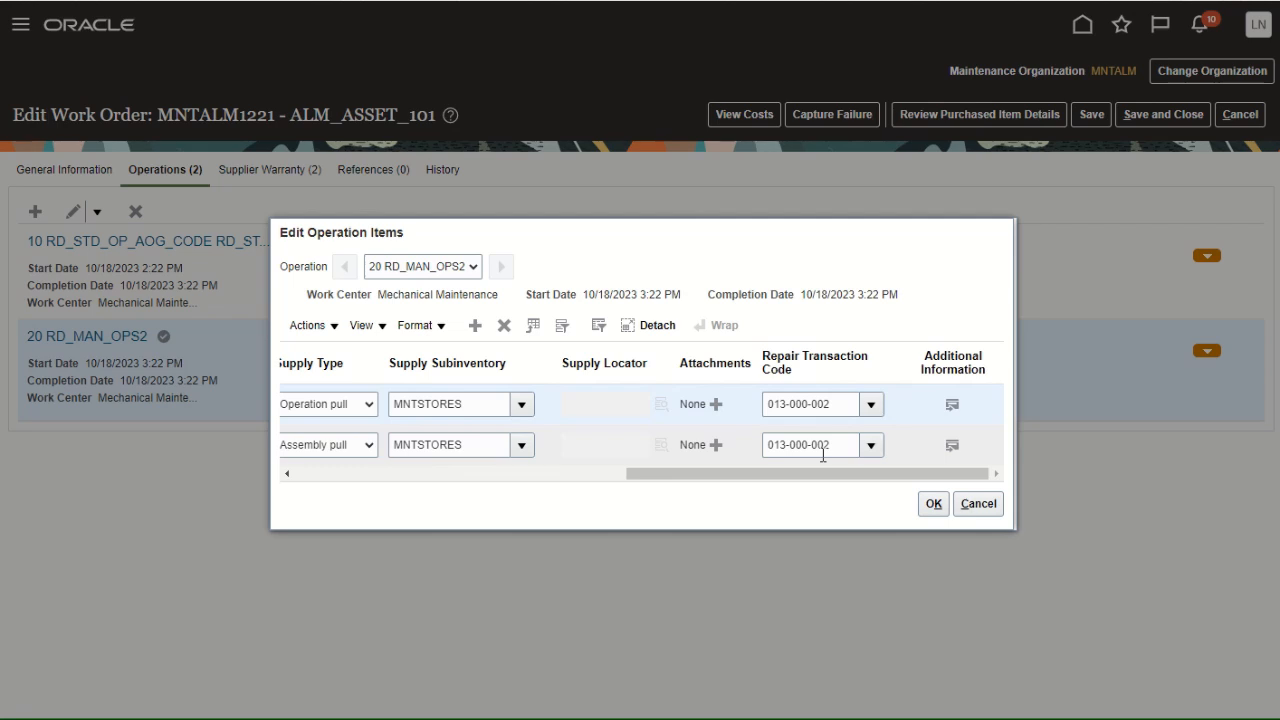
left_click(978, 503)
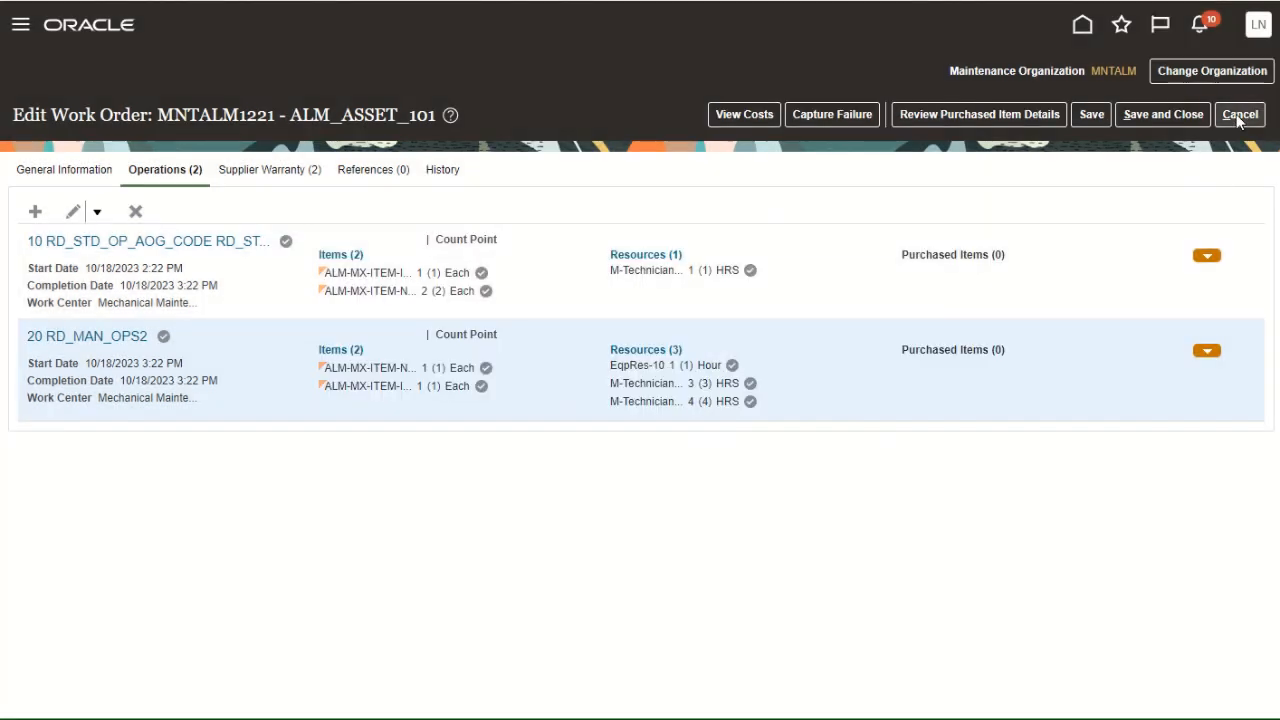
left_click(1239, 116)
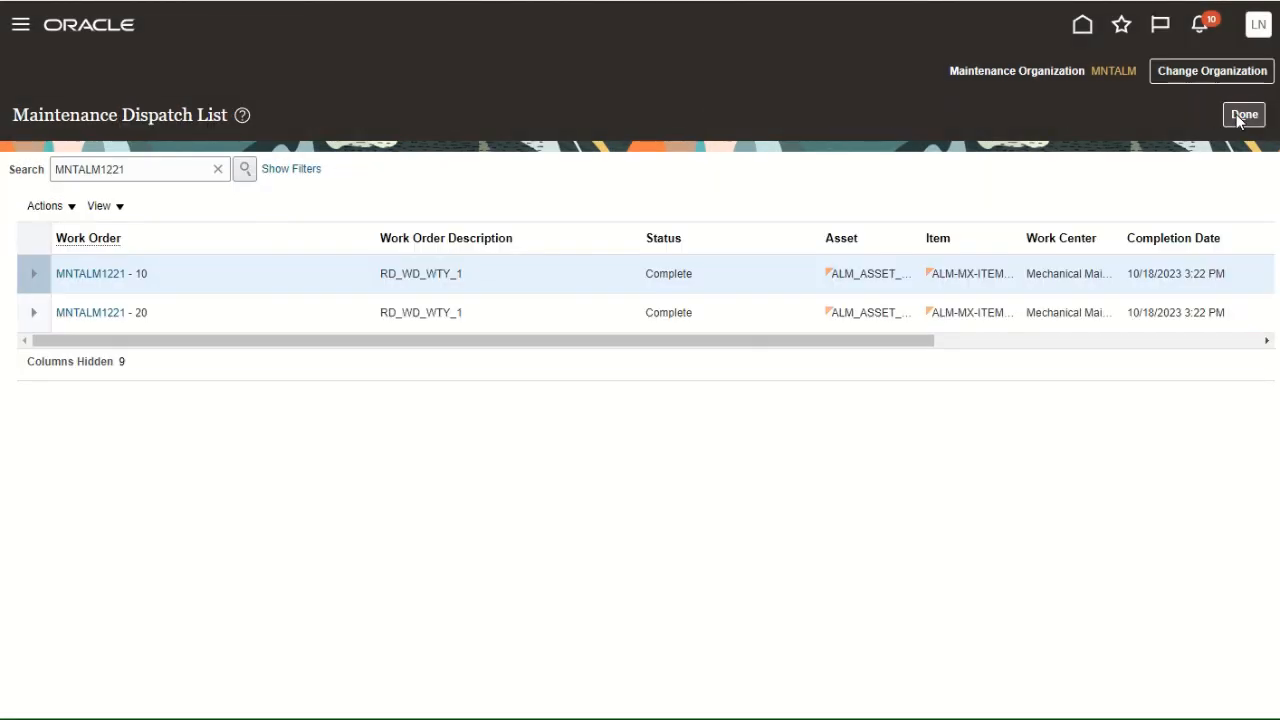
- Search the maintenance dispatch list for work order MNTALM1215 and view its supplier warranty contracts from operation 10's record
left_click(140, 169)
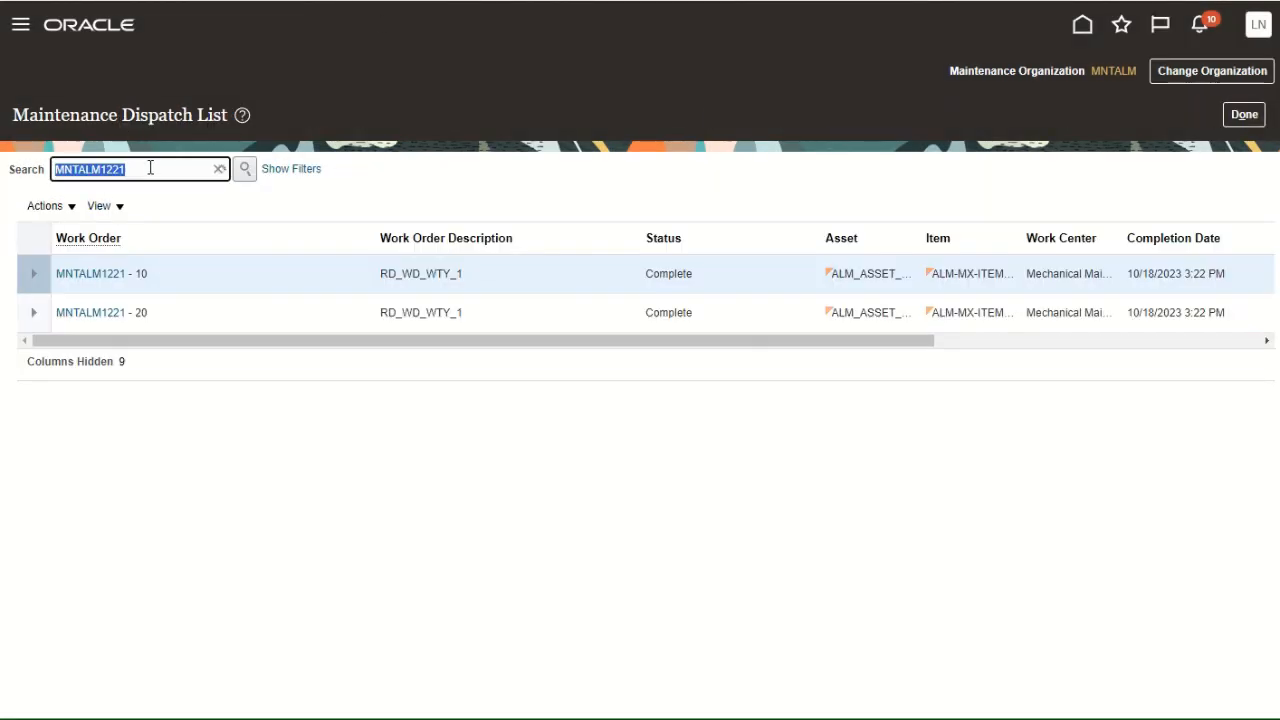
key("BackSpace")
key("BackSpace")
type("15")
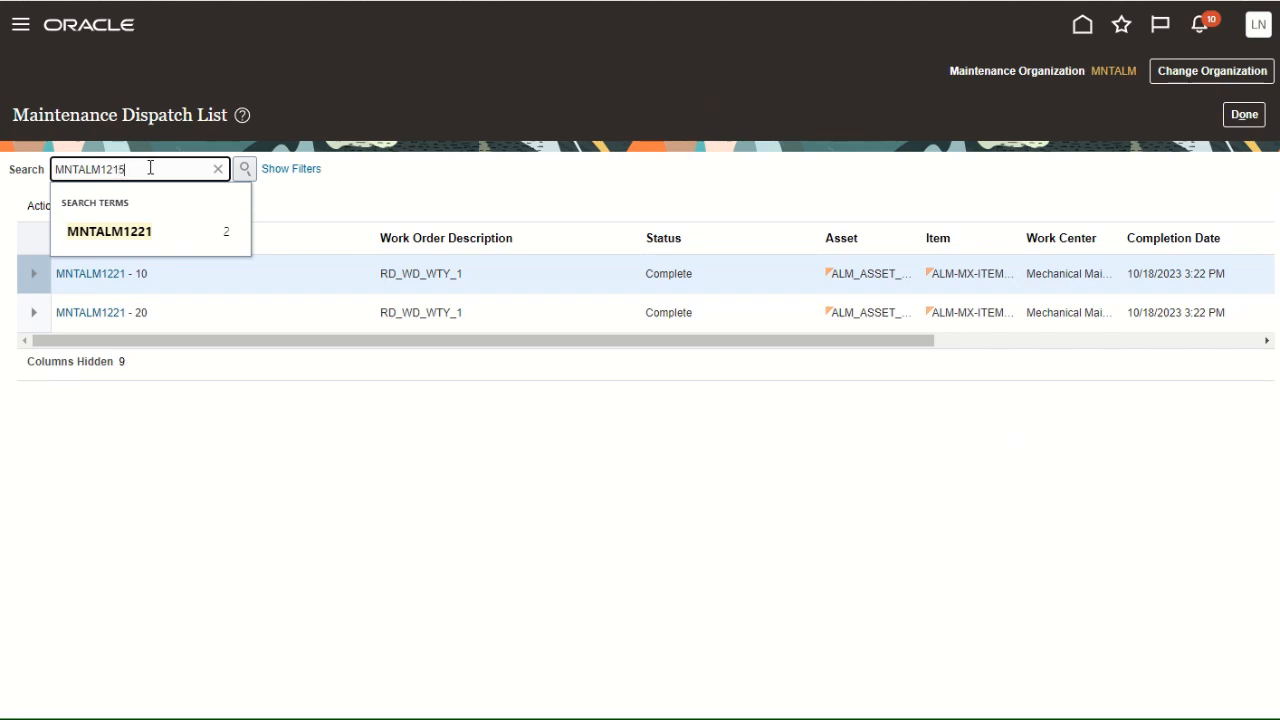
left_click(245, 172)
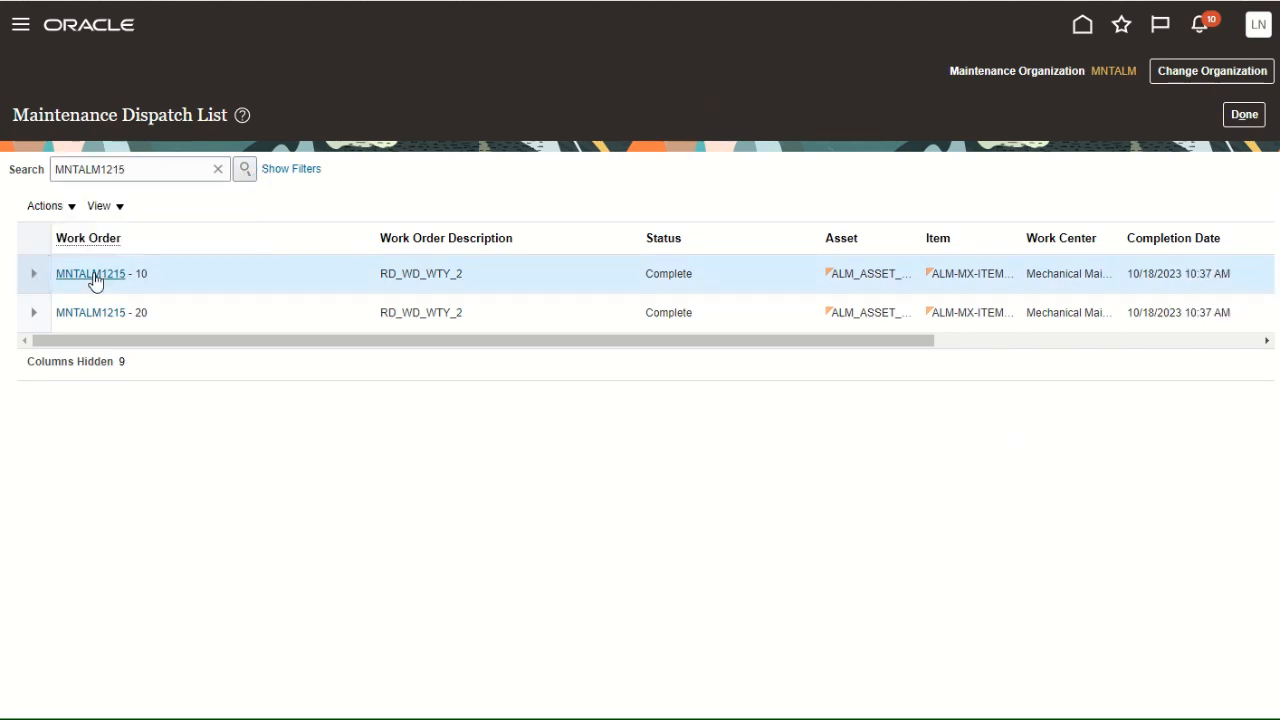
left_click(90, 276)
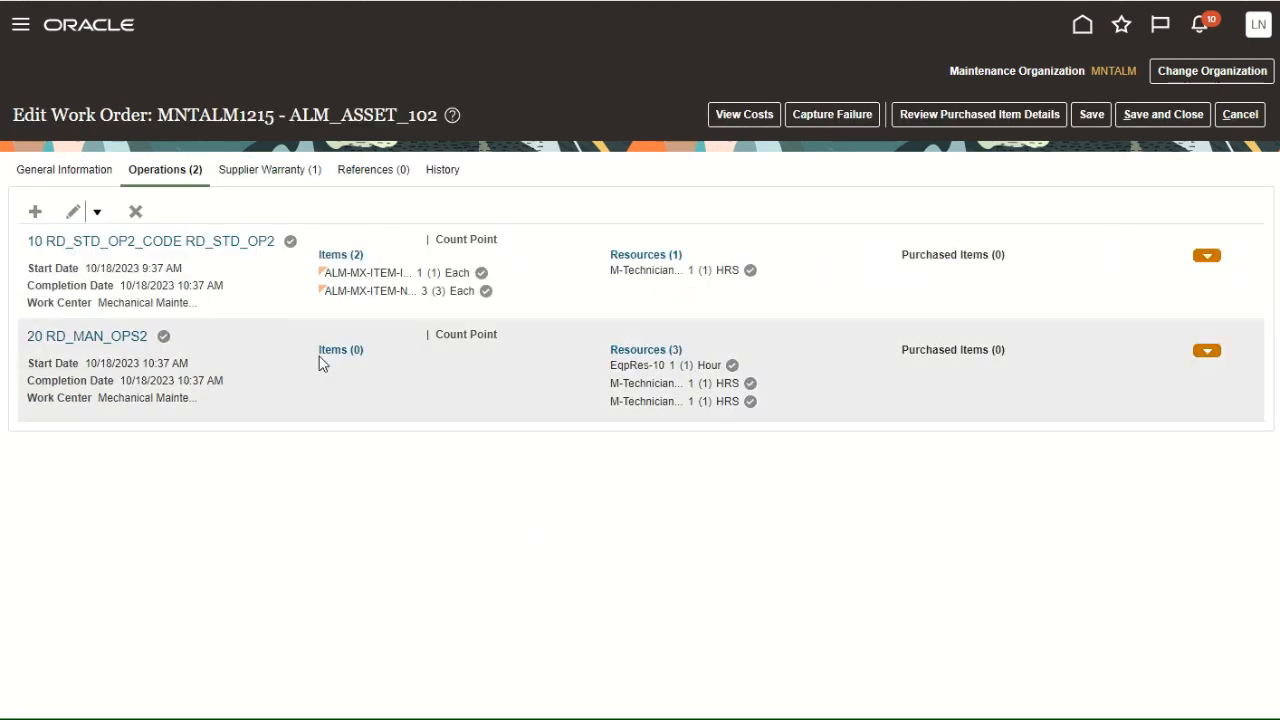
left_click(288, 177)
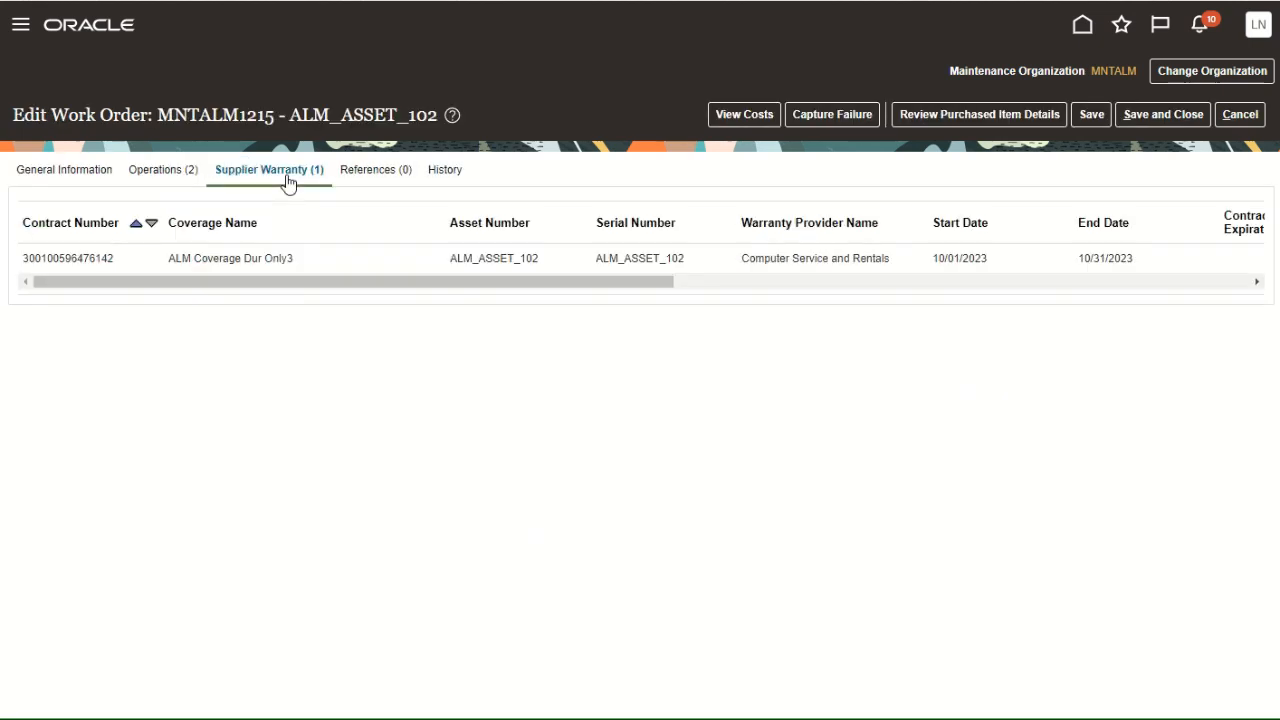
- Inspect the repair transaction code of operation 10, RD_STD_OP2_CODE, in work order MNTALM1215 and close the details without changes
left_click(150, 172)
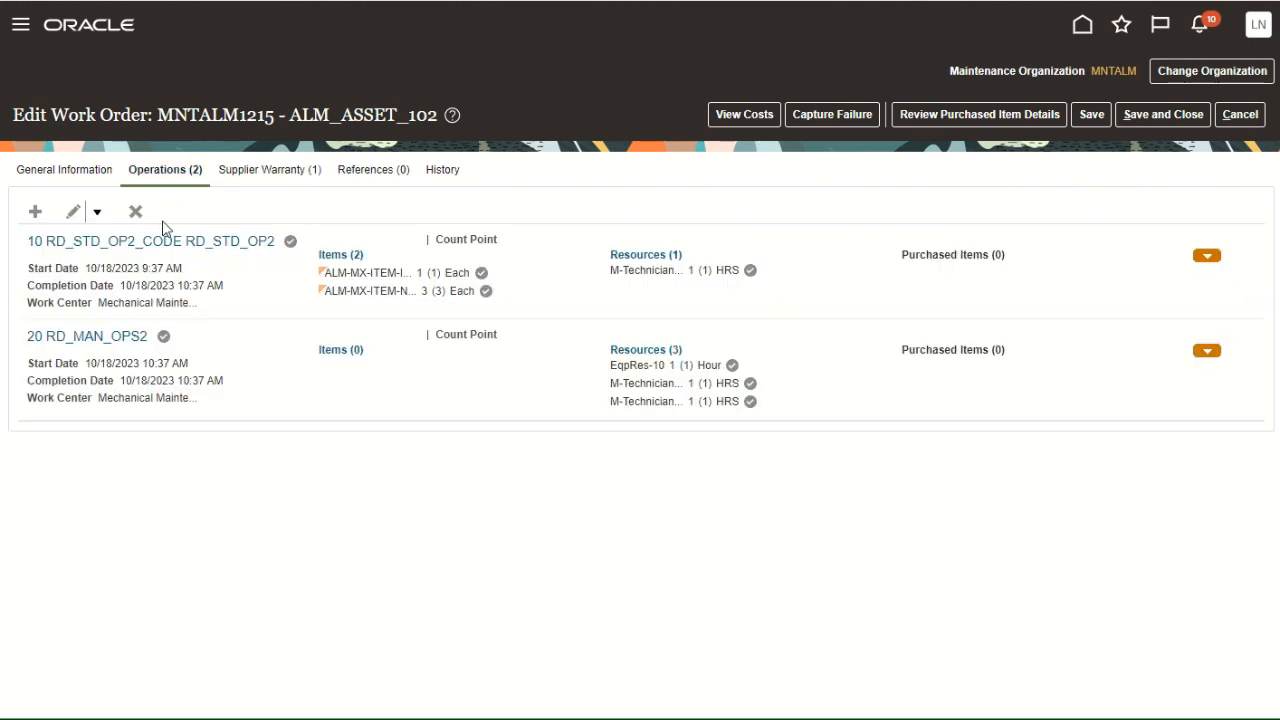
left_click(172, 243)
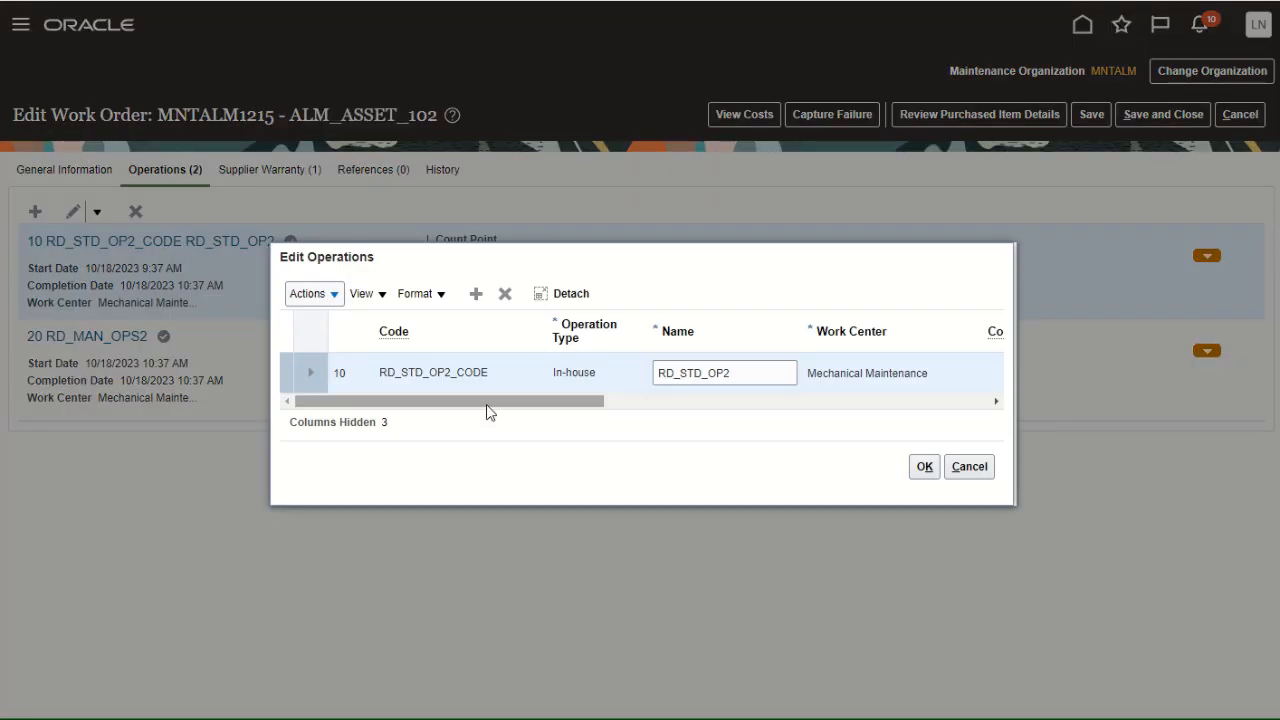
left_click_drag(486, 402, 831, 408)
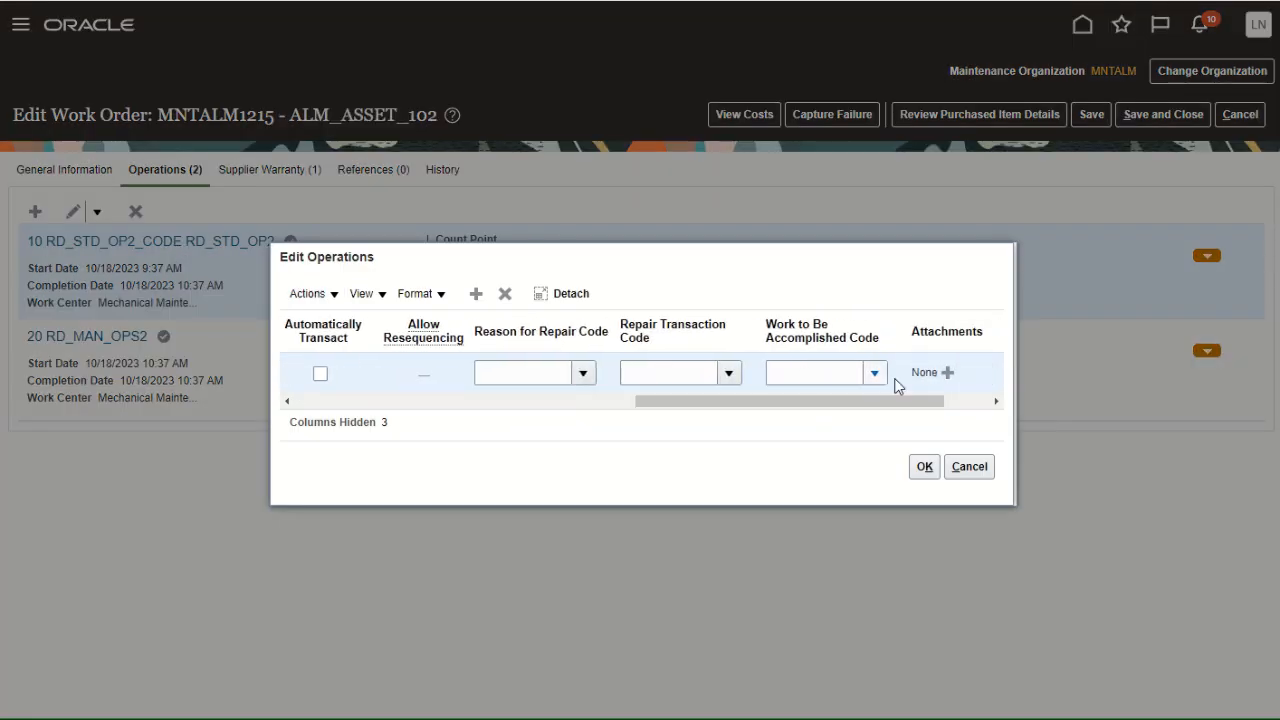
left_click(968, 466)
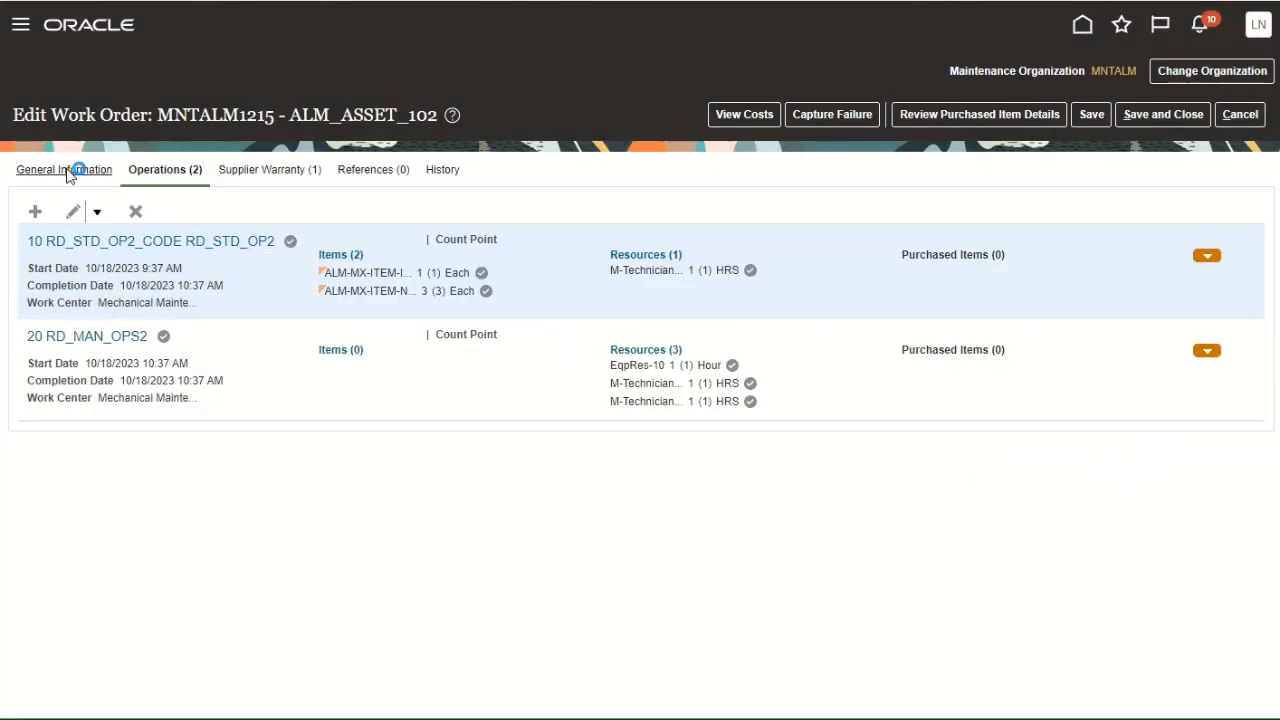
- Check the Warranty Repair and Match Transaction Codes settings in MNTALM1215's general information, return to its operations, and close it without saving
left_click(70, 172)
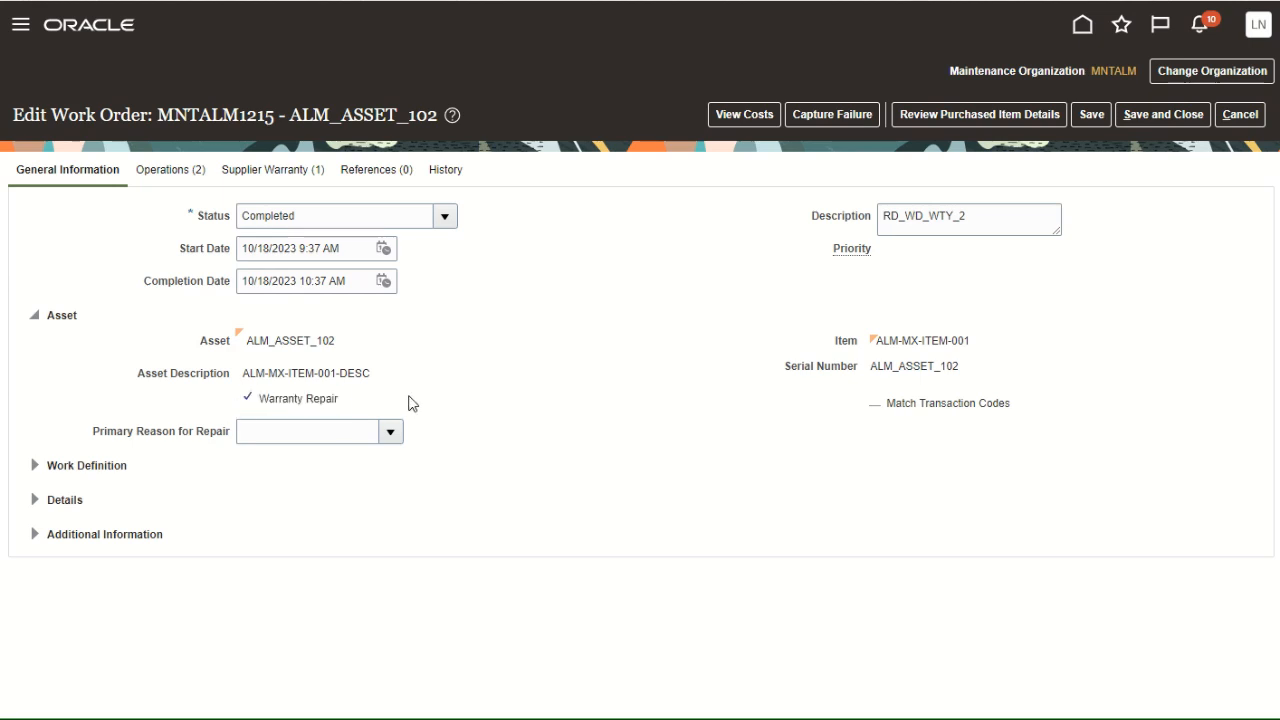
left_click_drag(1014, 408, 887, 405)
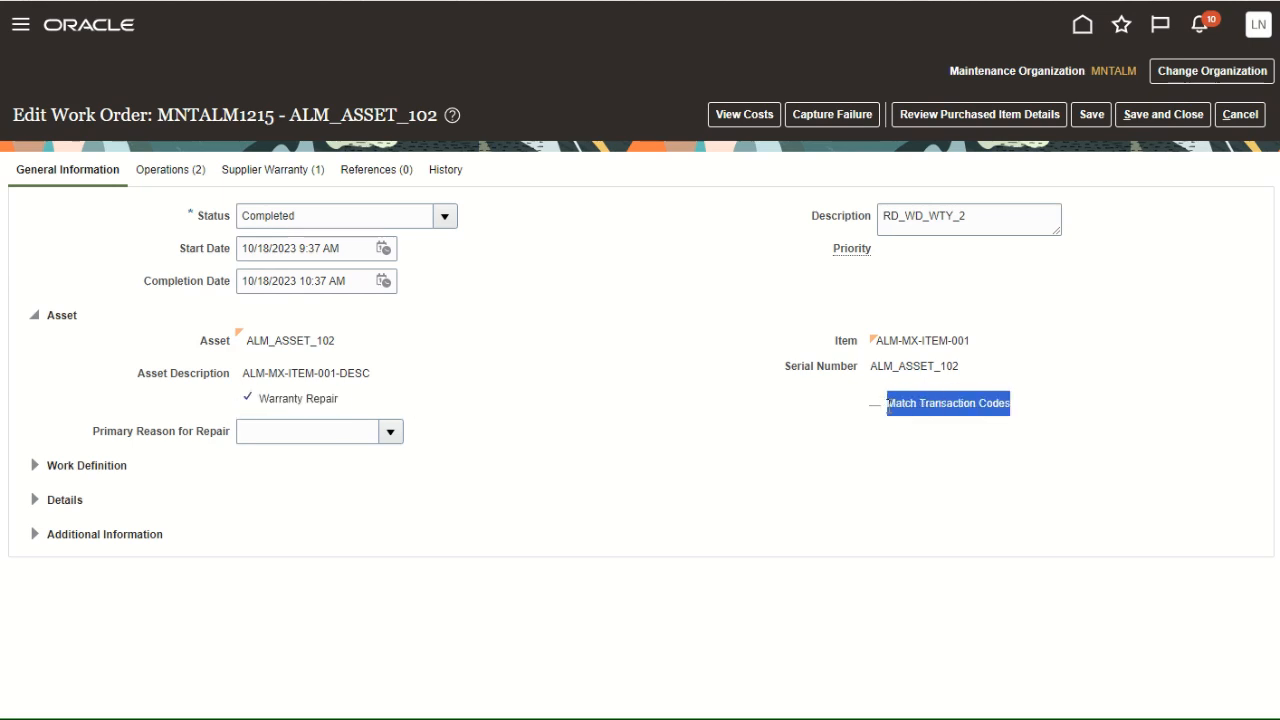
left_click(897, 437)
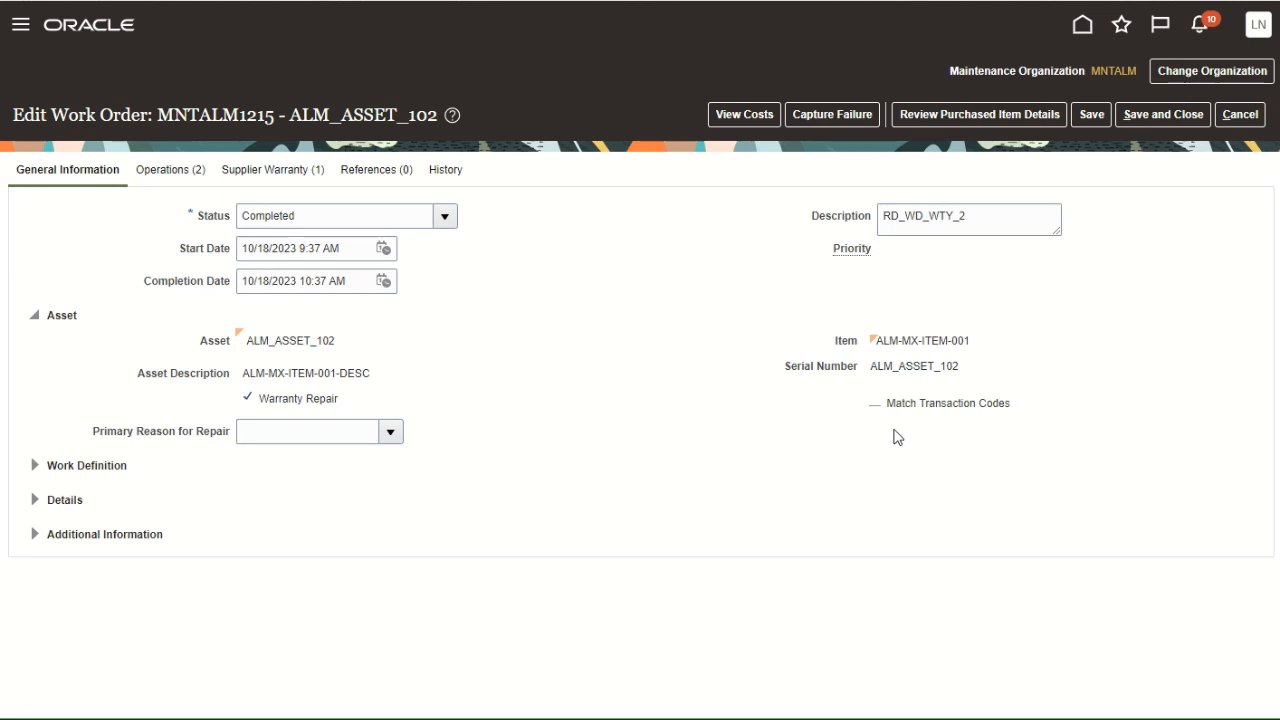
left_click(895, 437)
left_click(157, 171)
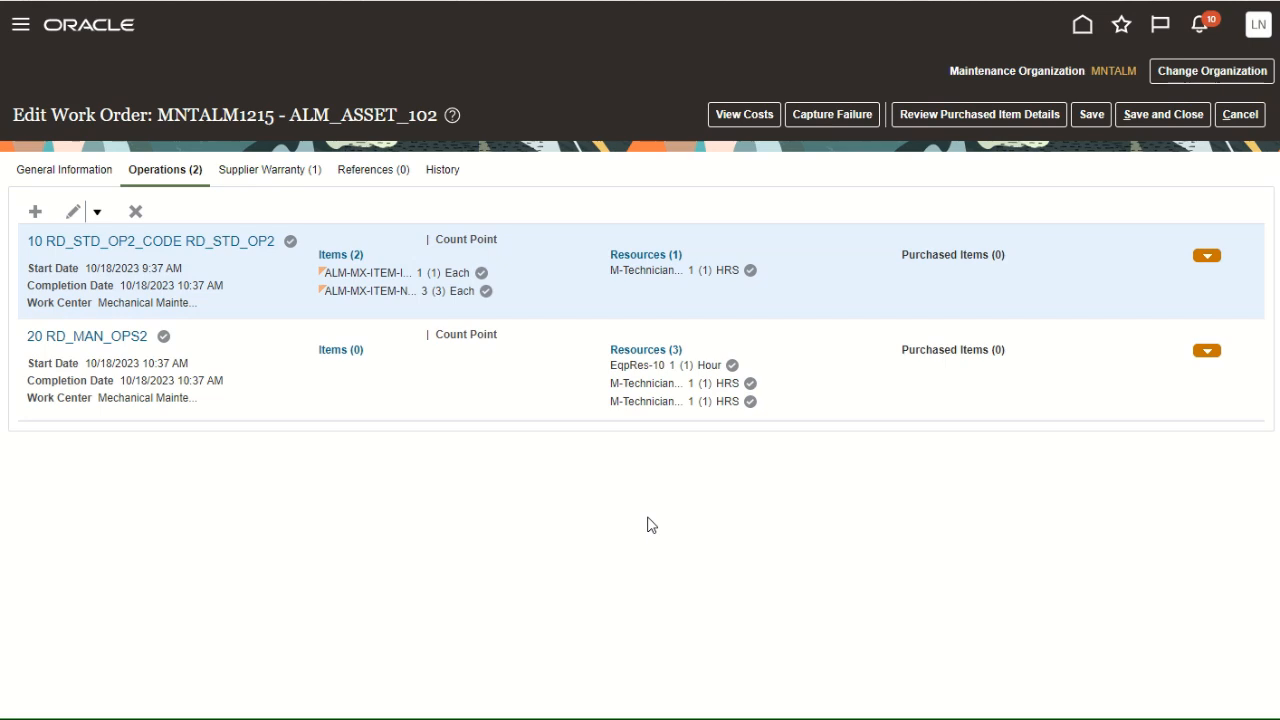
left_click(1237, 115)
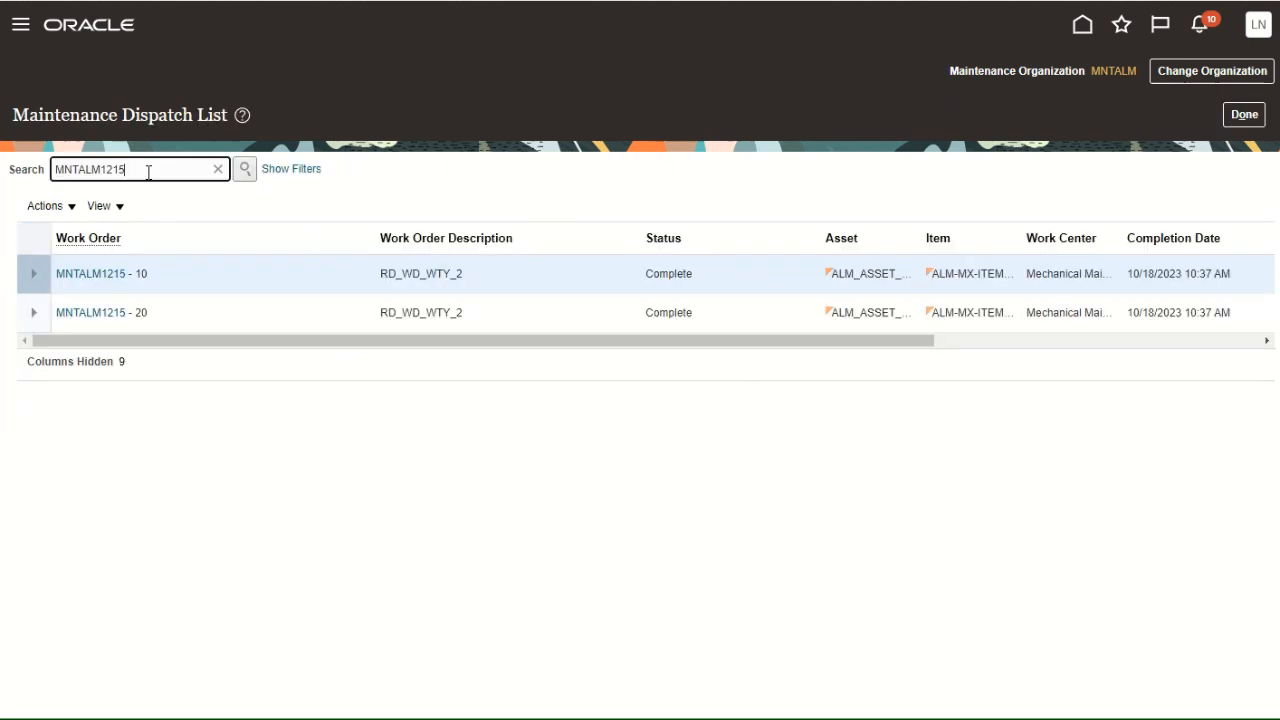
- Search the maintenance dispatch list for work order MNTALM1228 and check its warranty indicator
double_click(152, 168)
left_click(159, 168)
key("BackSpace")
key("BackSpace")
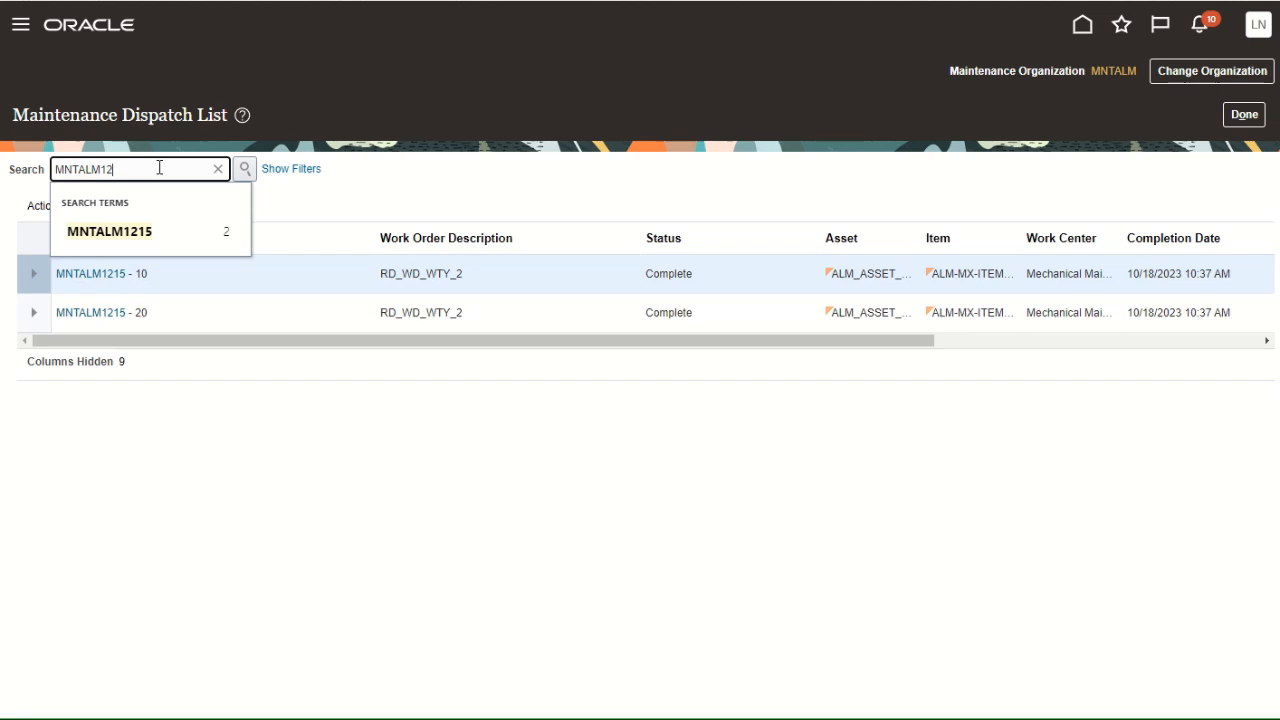
type("28")
left_click(245, 169)
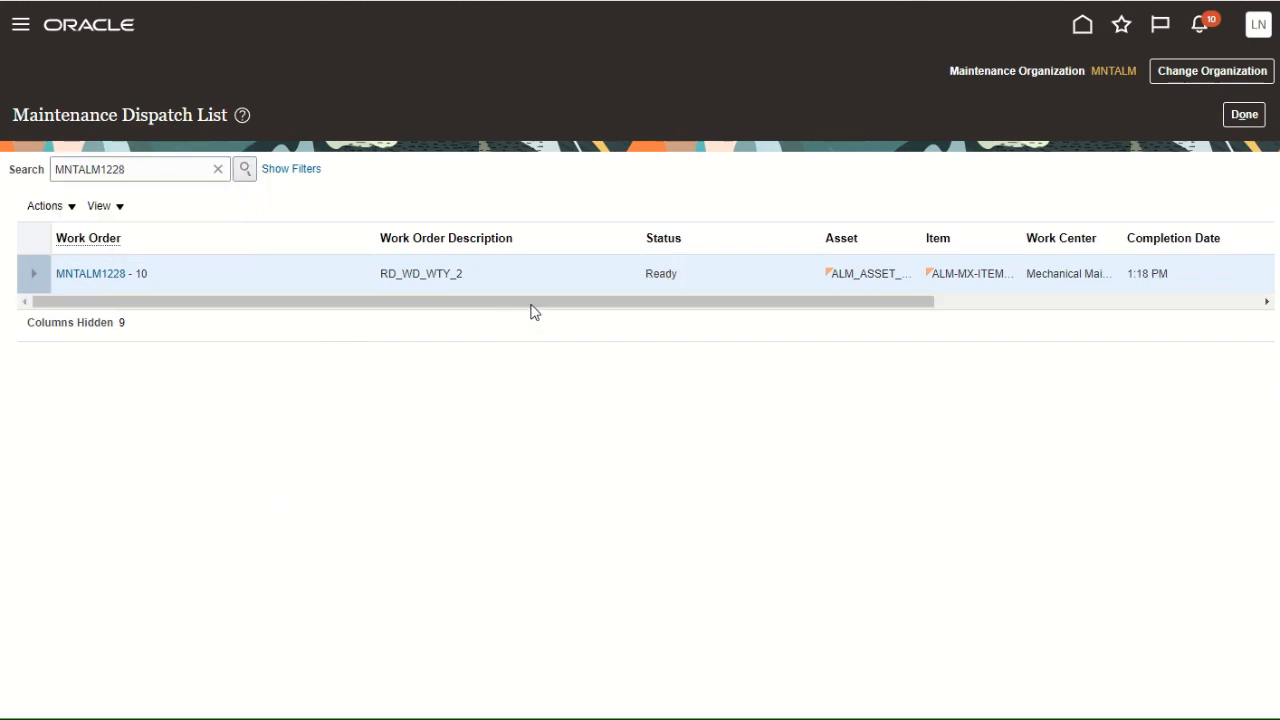
left_click_drag(531, 304, 814, 312)
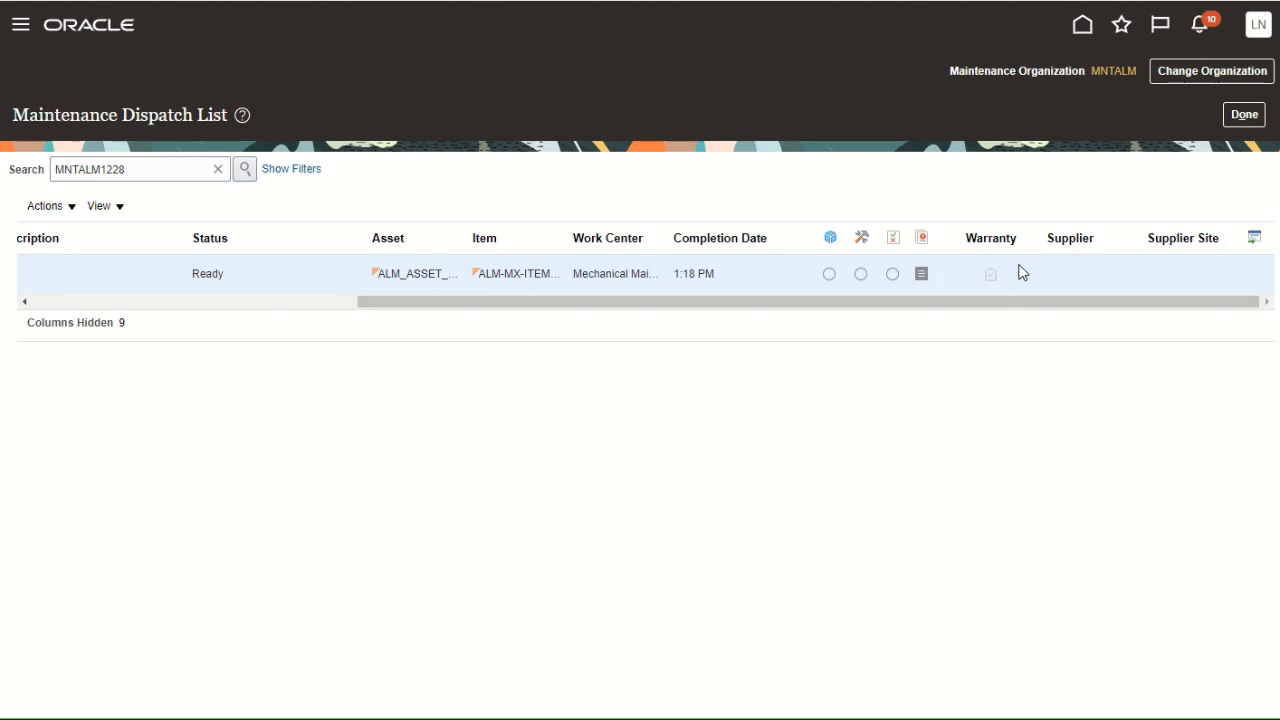
left_click_drag(1000, 300, 546, 313)
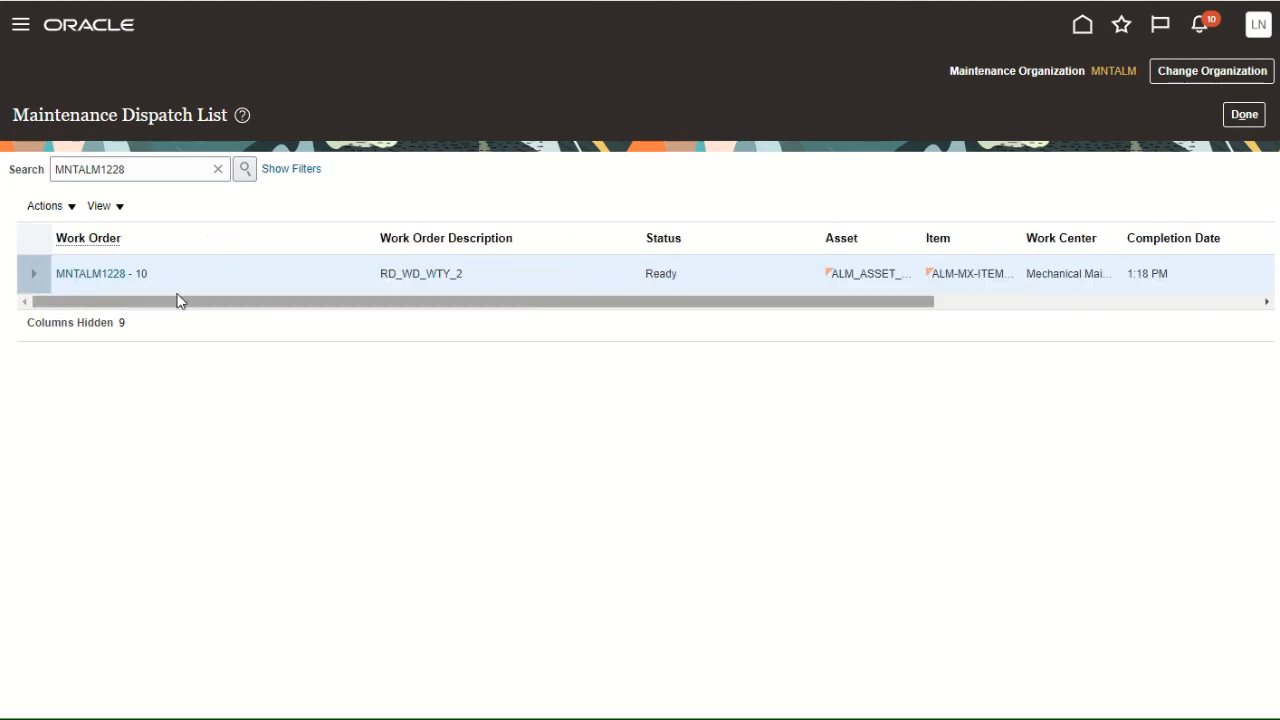
- Open work order MNTALM1228 and review its supplier warranty contracts and general information
left_click(107, 276)
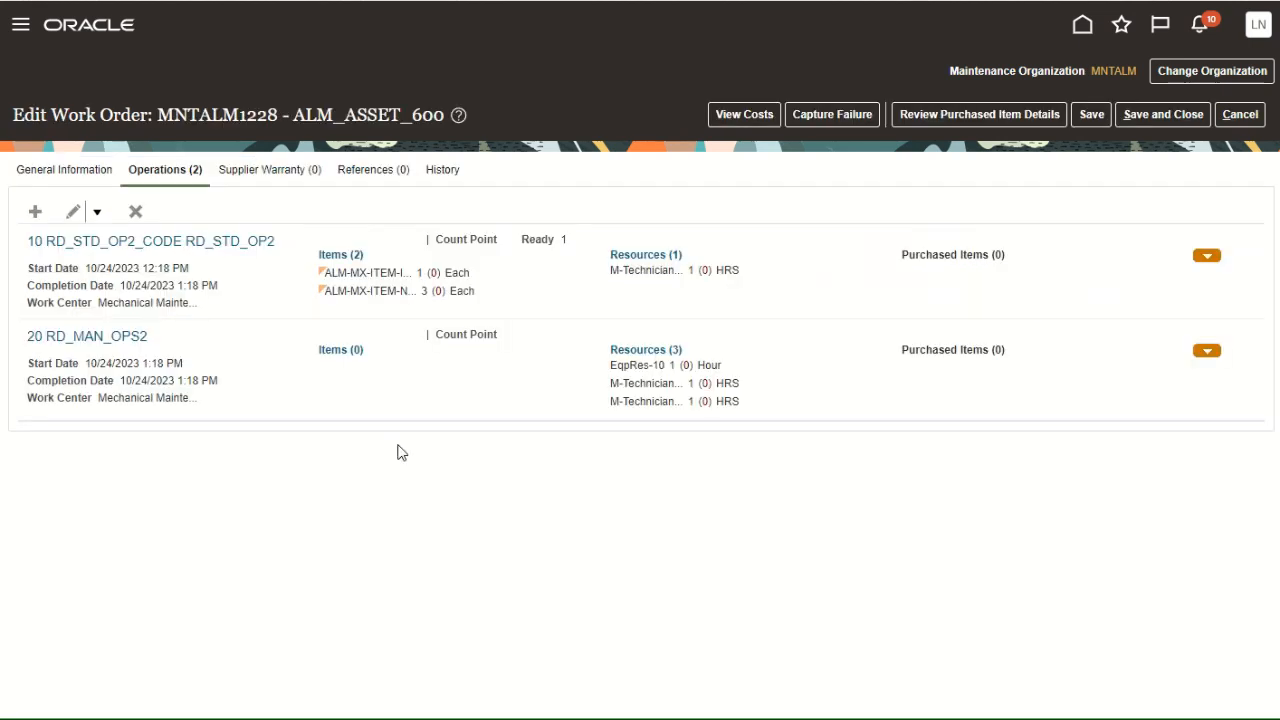
left_click(277, 172)
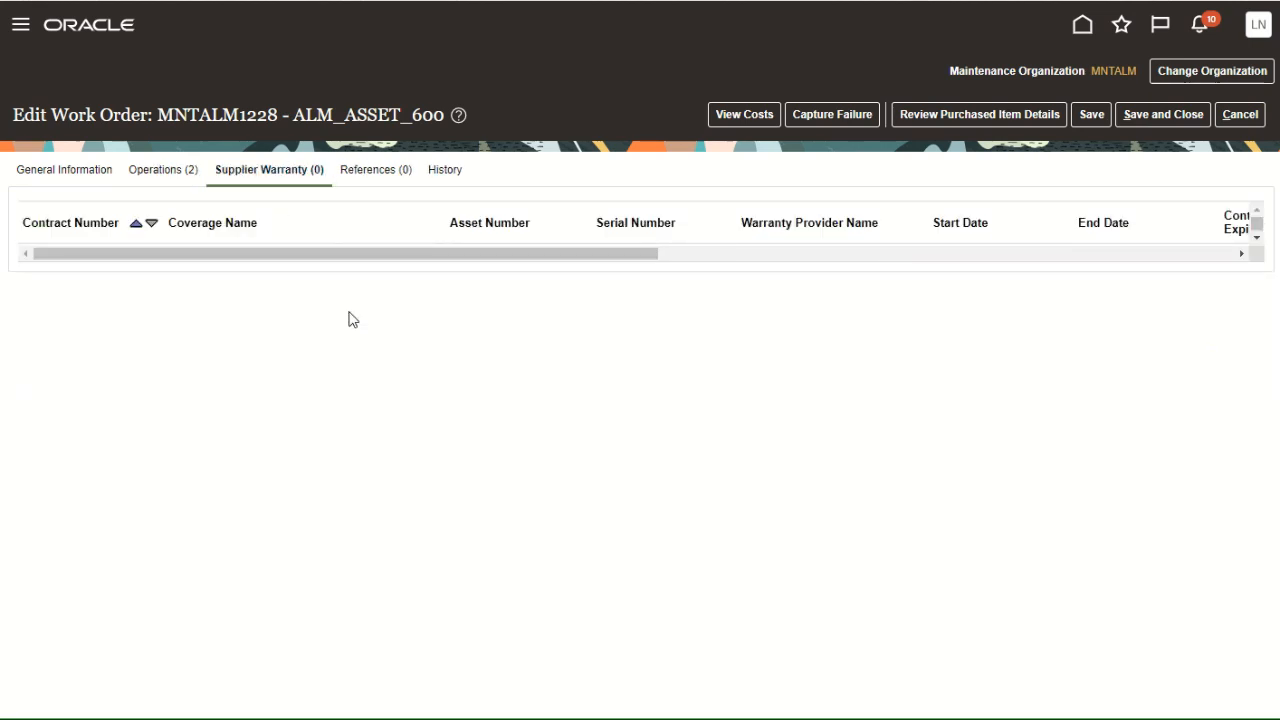
left_click(82, 172)
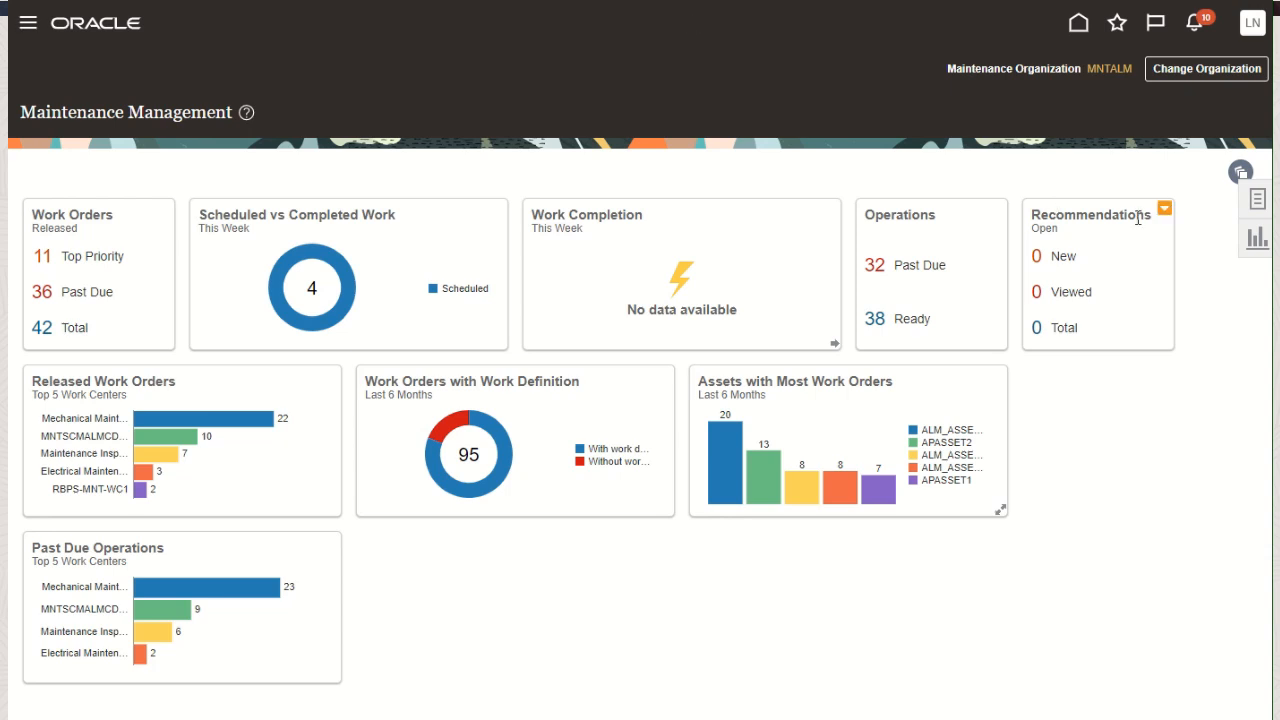
- Review the supplier warranty standard repair times and the labor reimbursement rates
left_click(1253, 199)
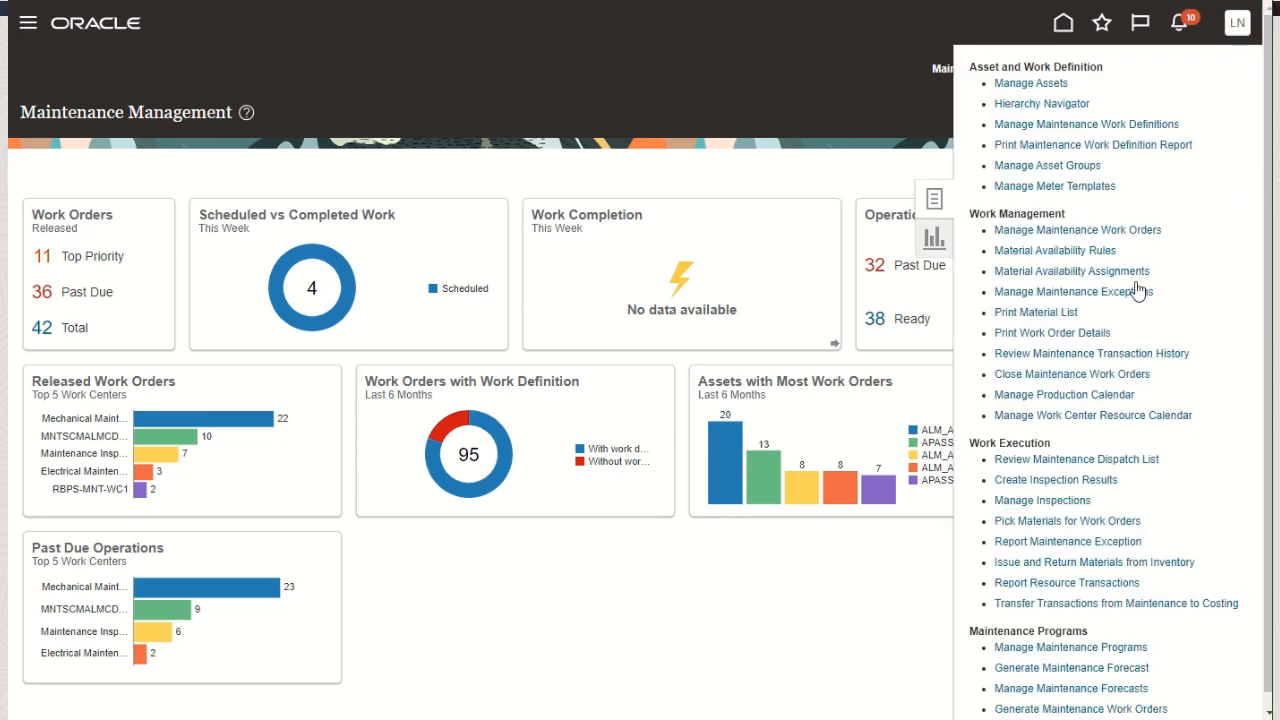
scroll(1128, 384, "down", 5)
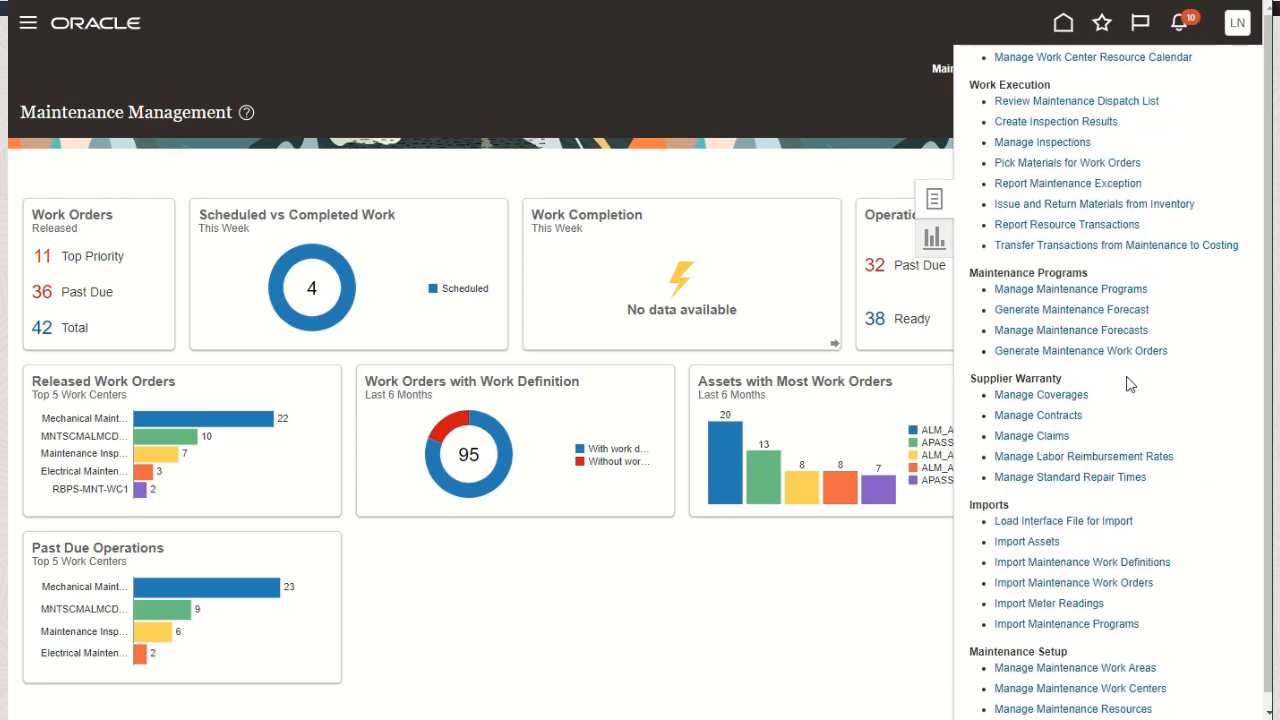
left_click(1066, 478)
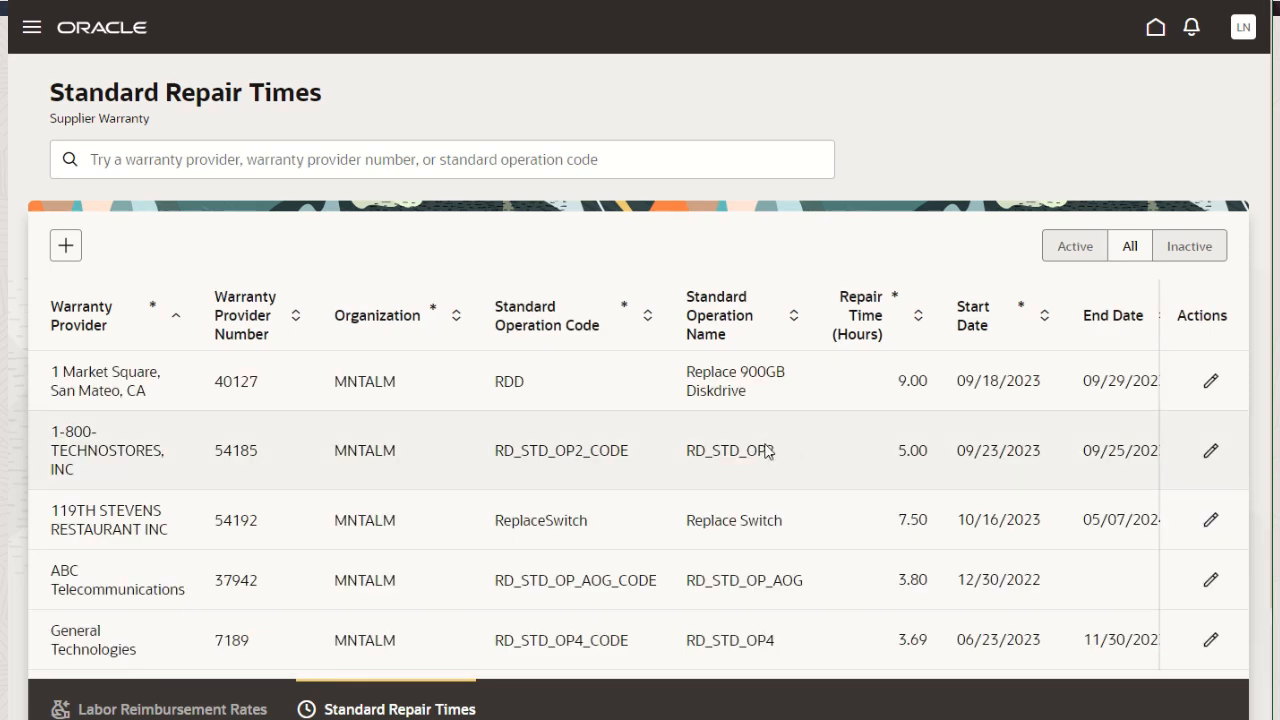
scroll(766, 451, "down", 2)
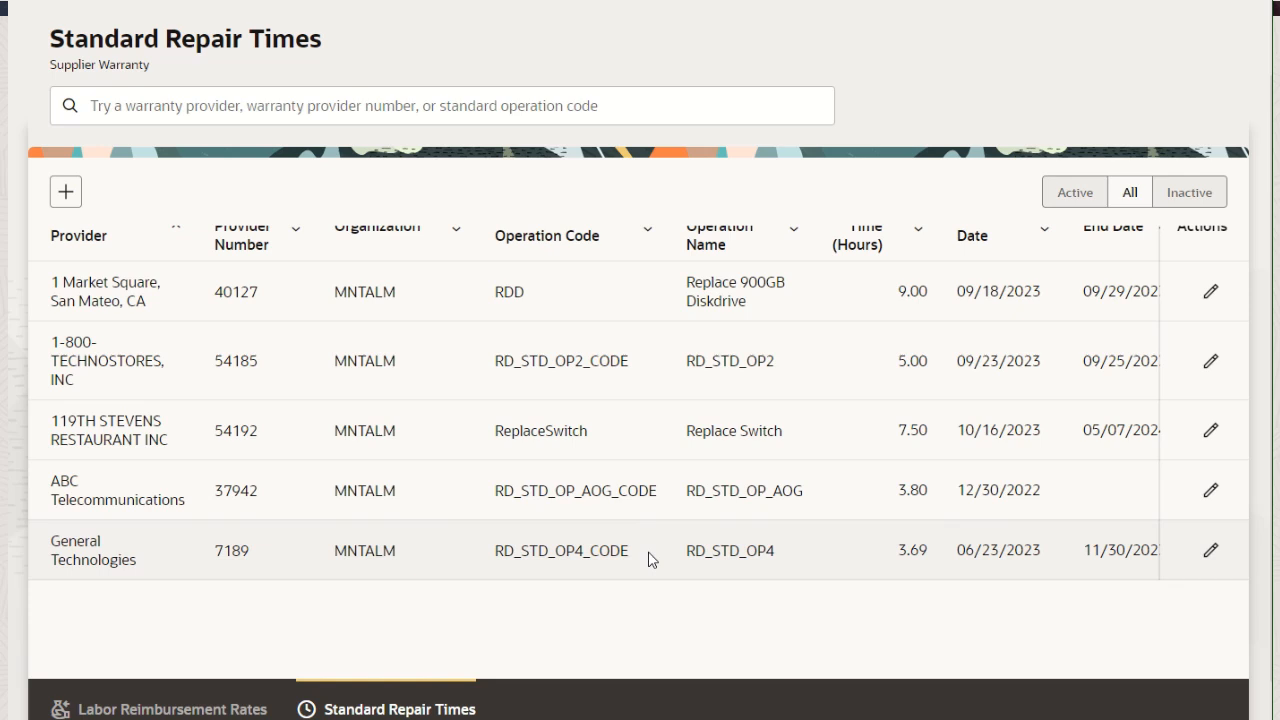
left_click(208, 706)
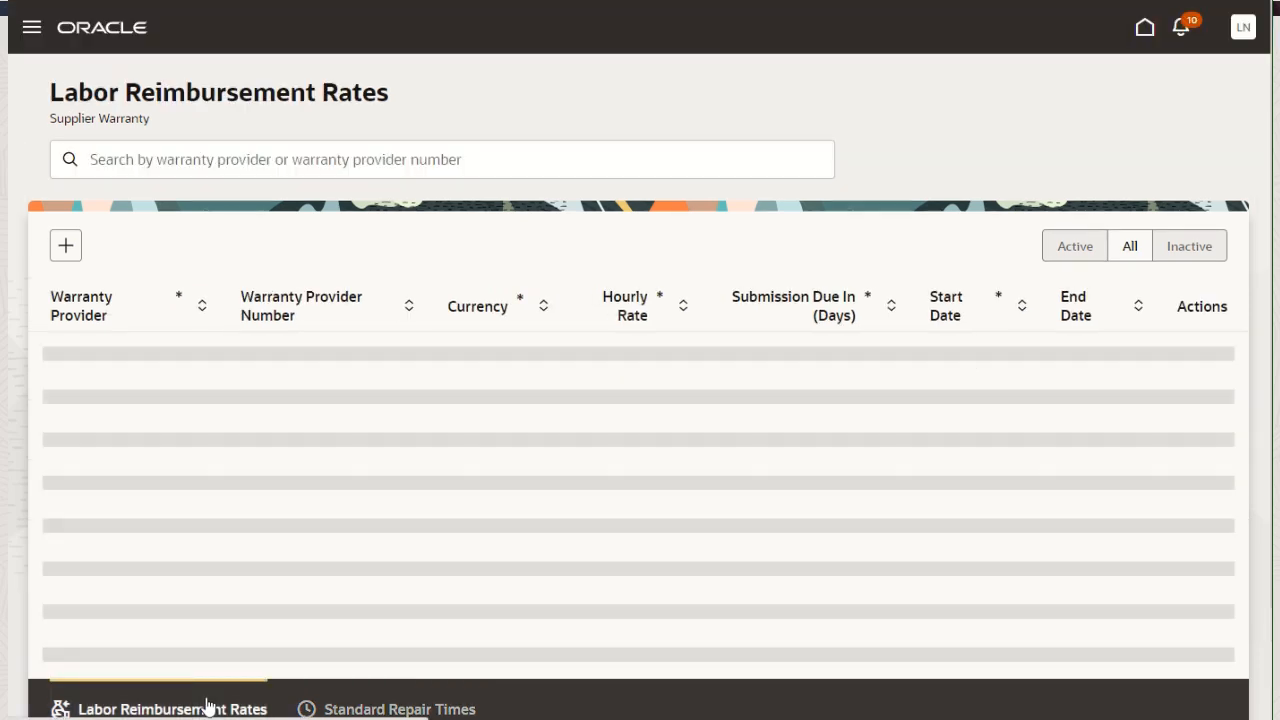
scroll(425, 520, "down", 2)
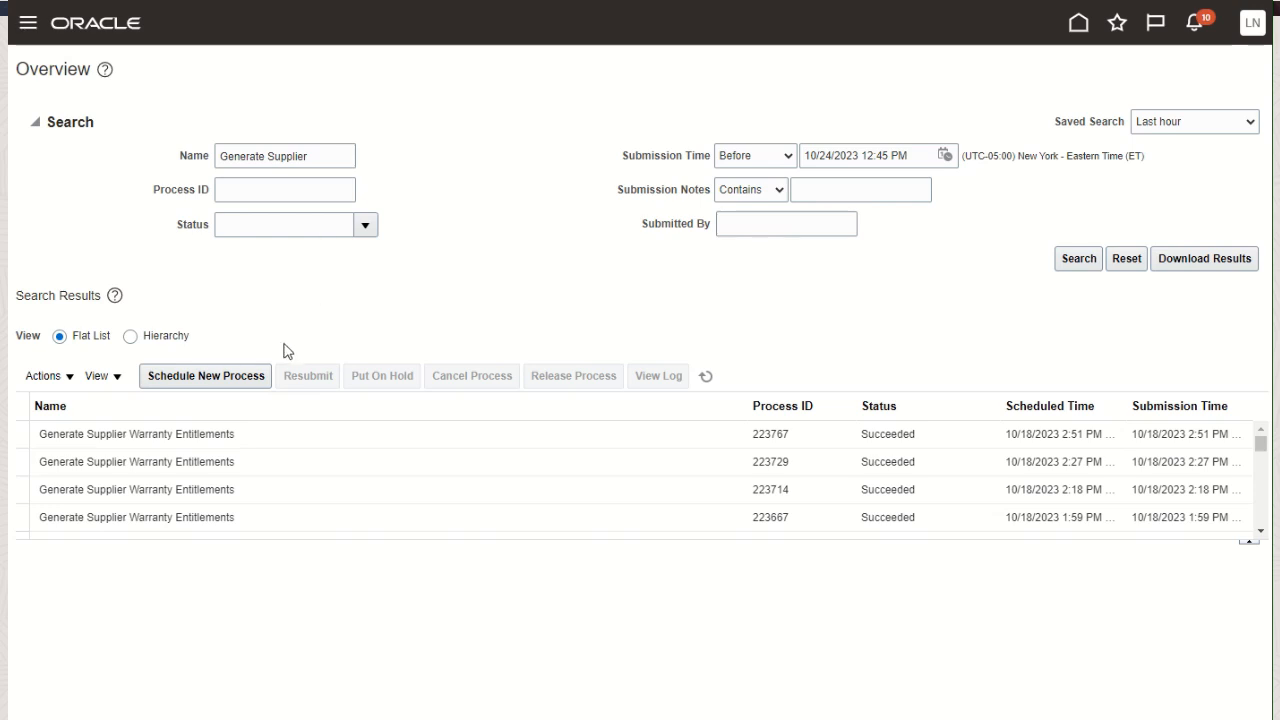
- Select the Generate Supplier Warranty Entitlements job for a new scheduled process, review its parameters, and cancel without submitting
left_click(258, 378)
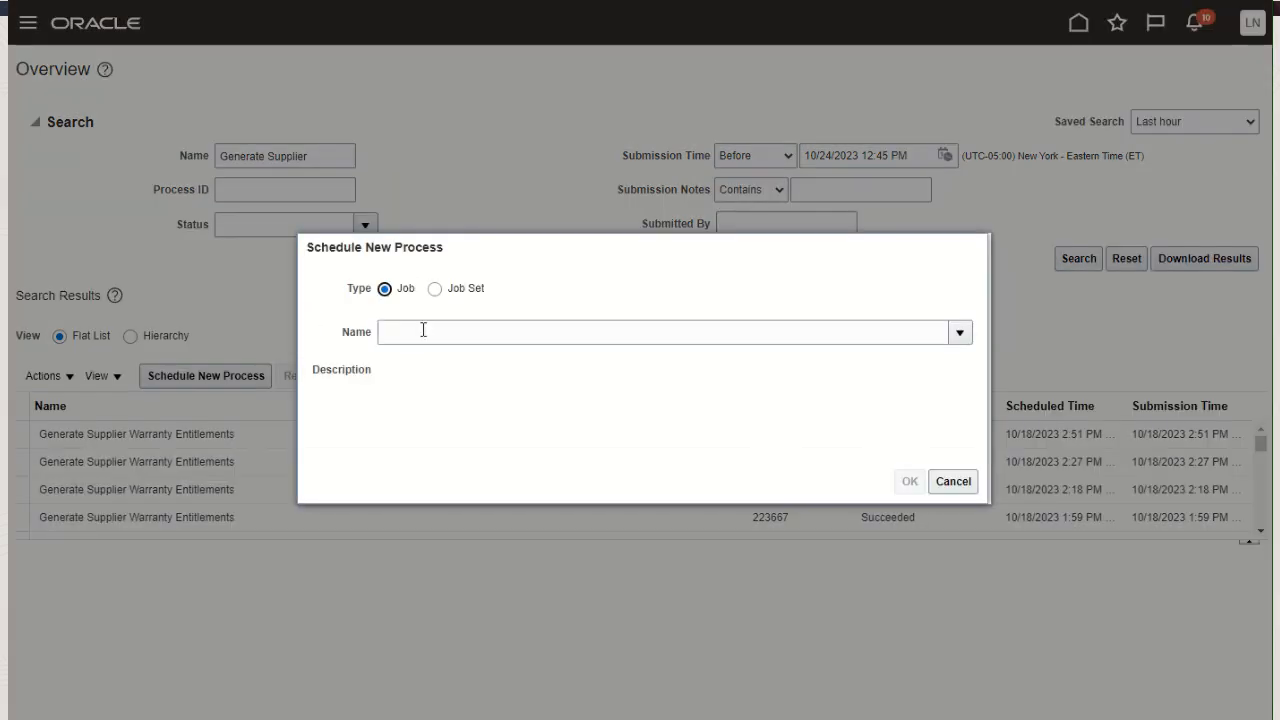
left_click(423, 331)
type("Warr")
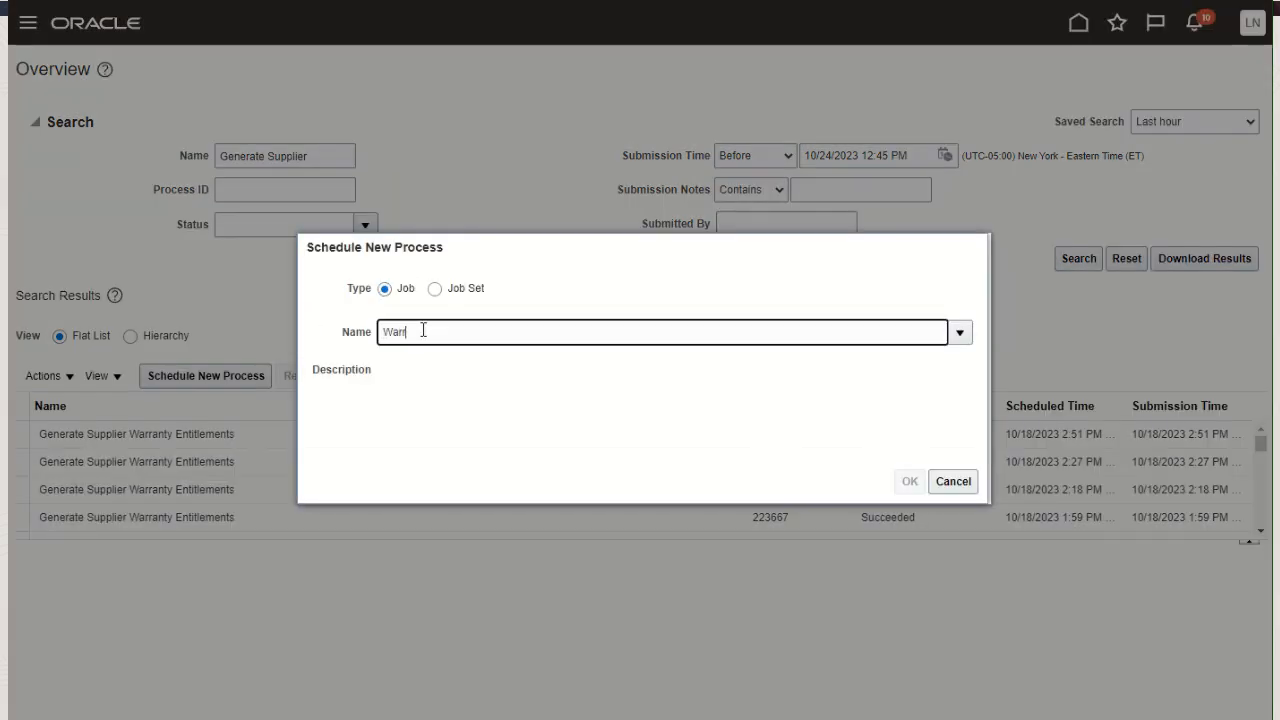
type("anty")
key("Tab")
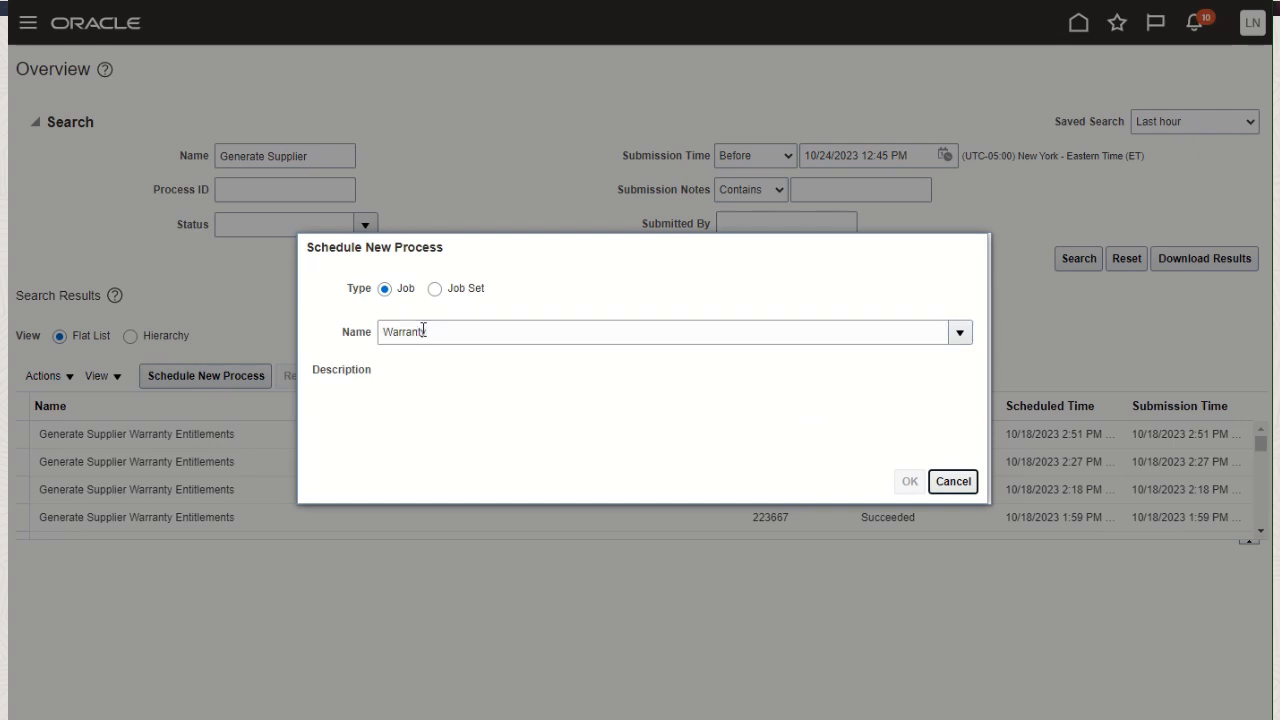
left_click(440, 414)
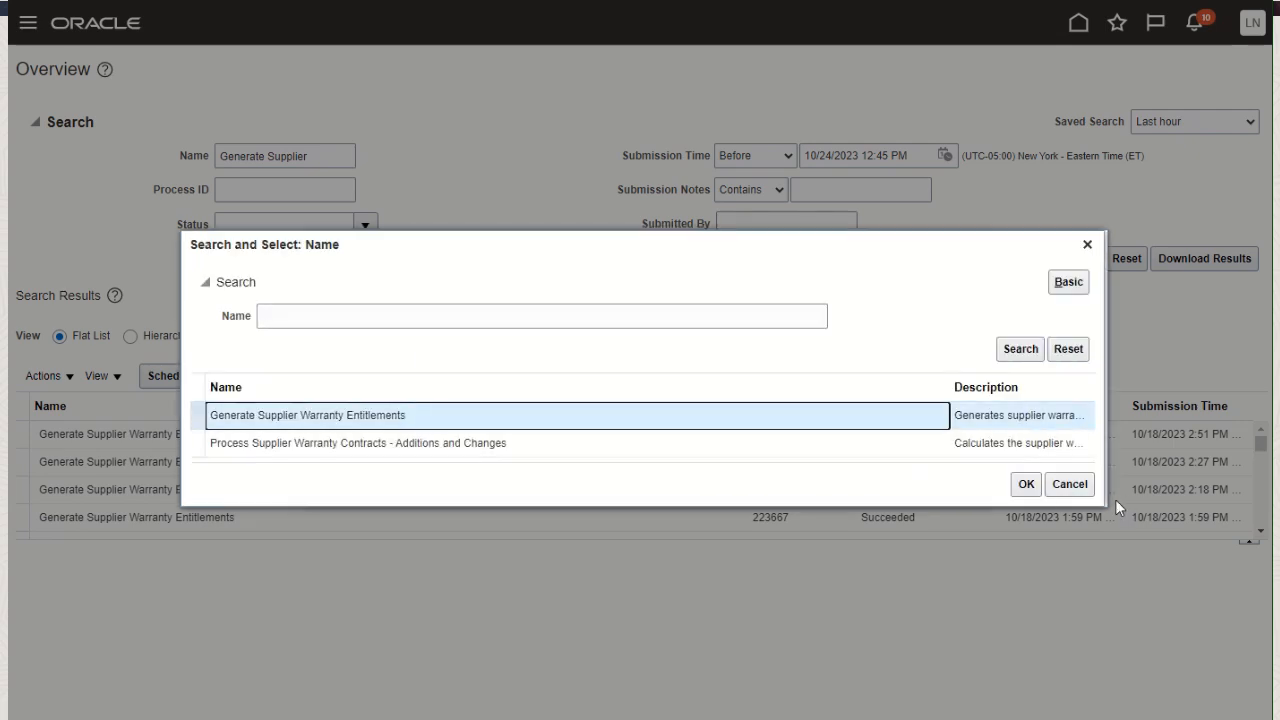
left_click(1026, 485)
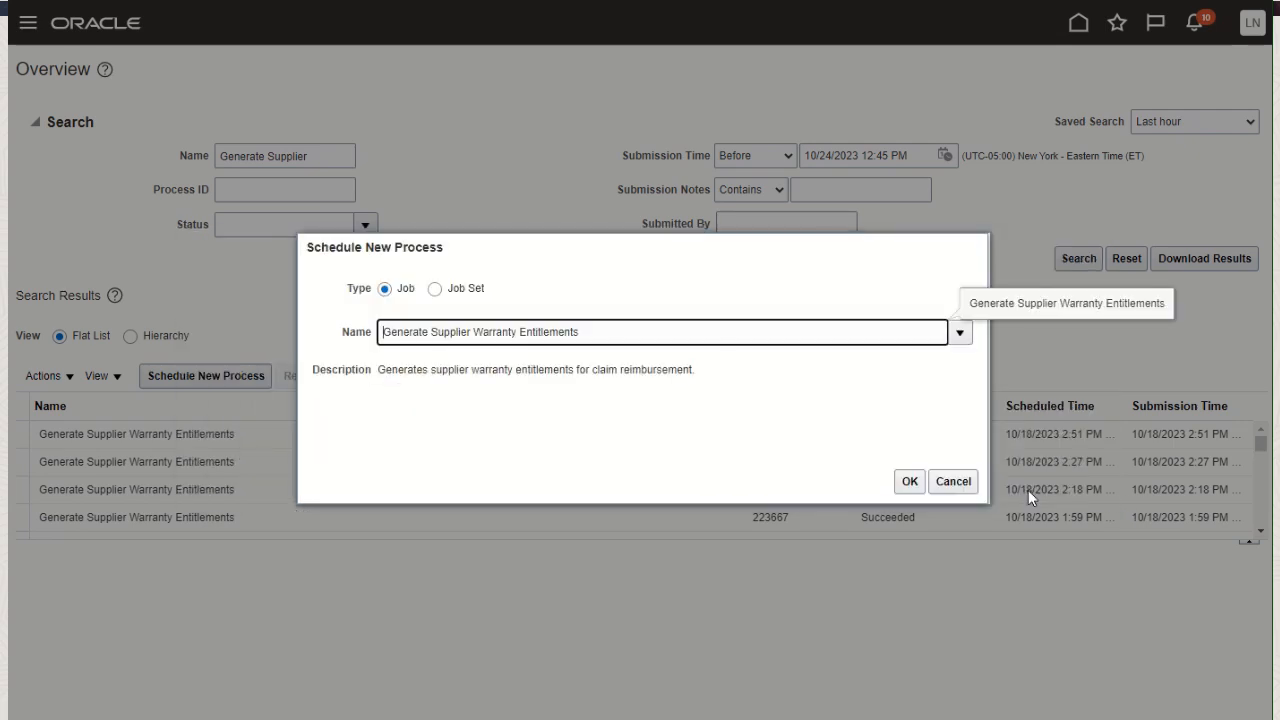
left_click(909, 483)
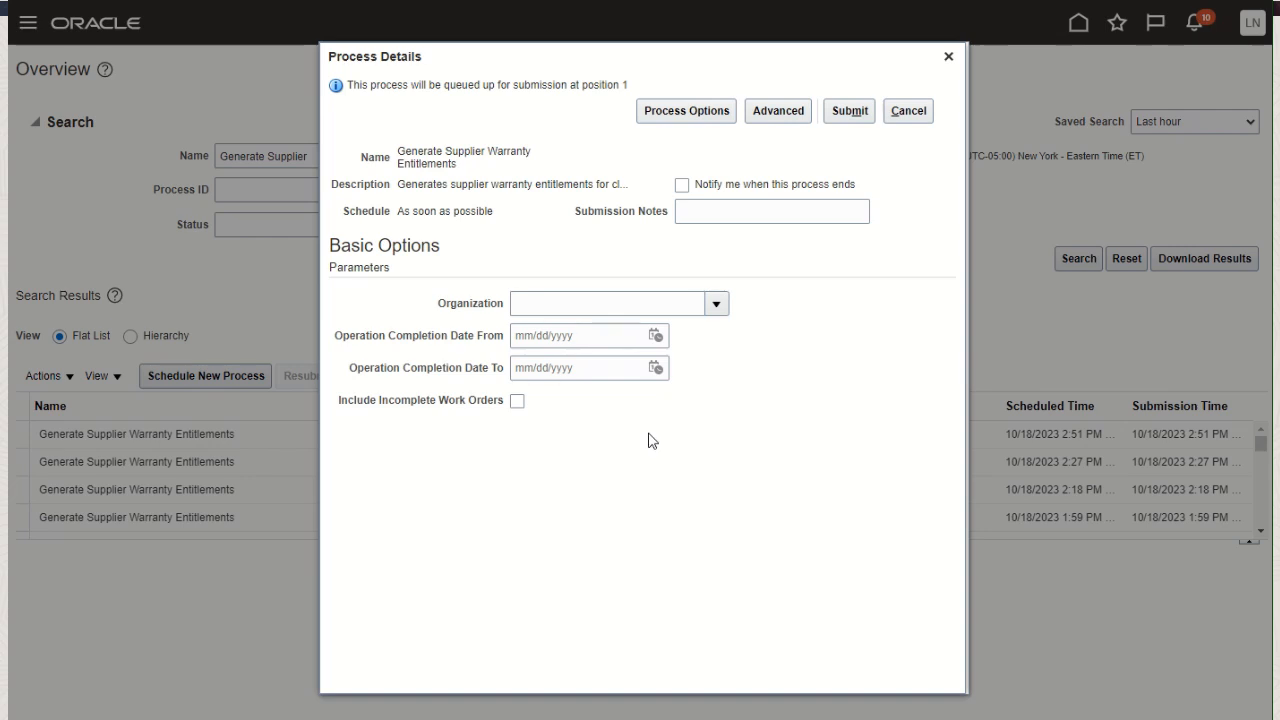
left_click(908, 110)
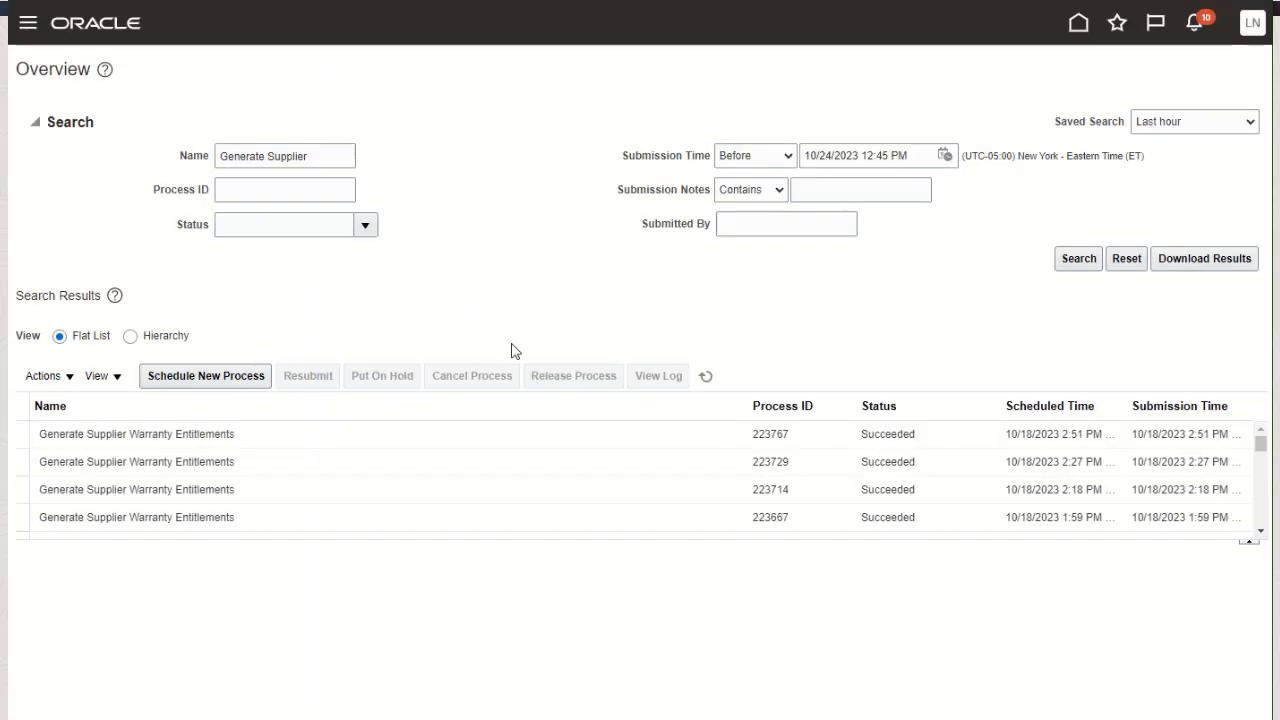
- Check the details of the most recent Generate Supplier Warranty Entitlements run and examine the execution report 223729.txt in Notepad
left_click(289, 432)
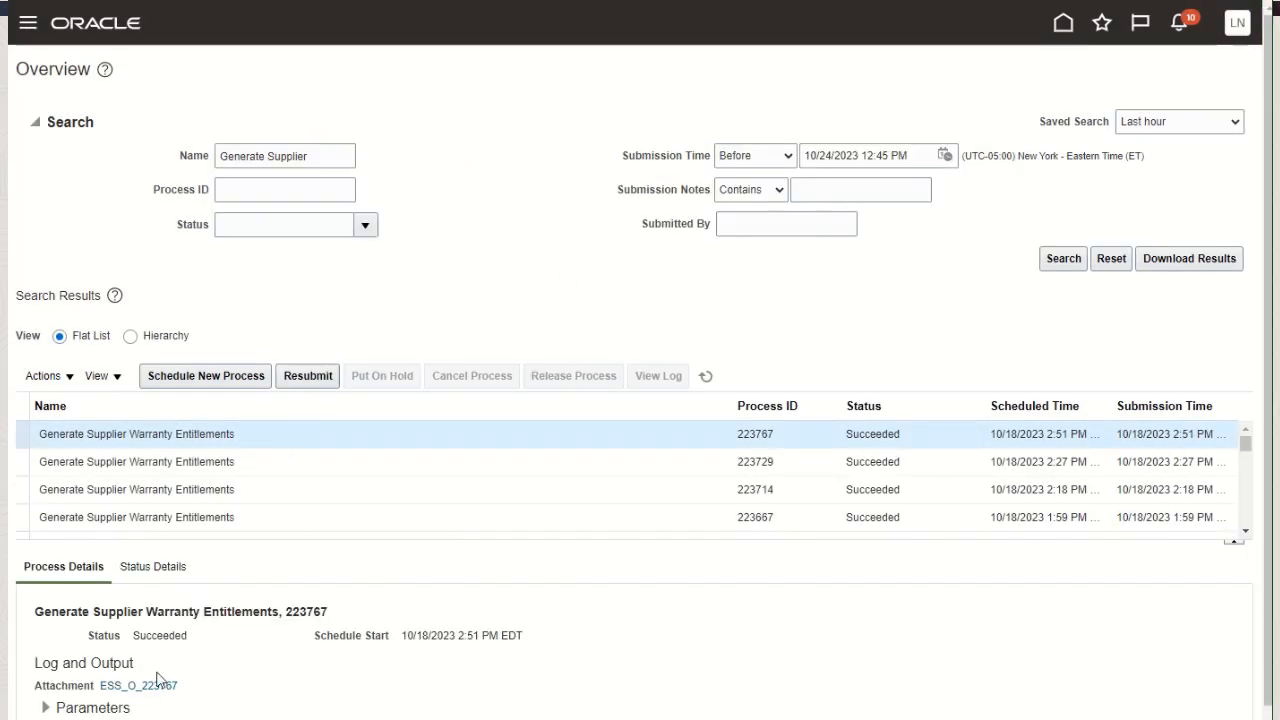
mouse_move(153, 690)
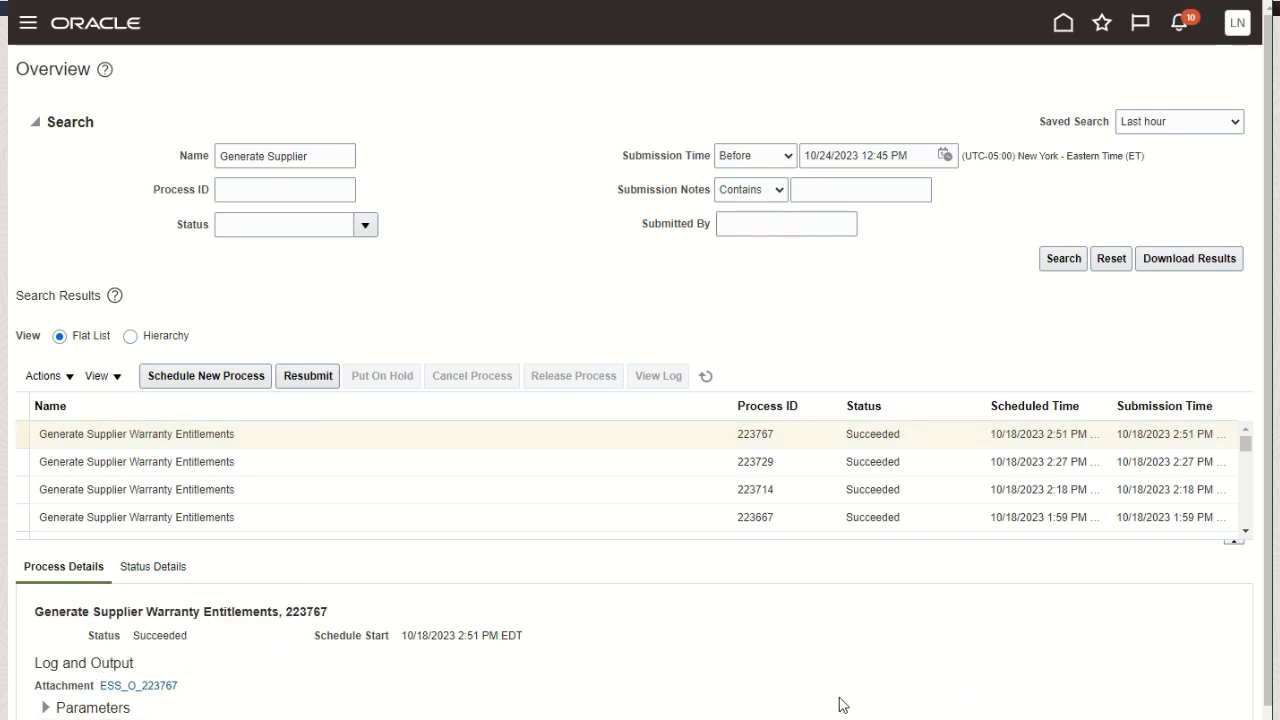
mouse_move(873, 719)
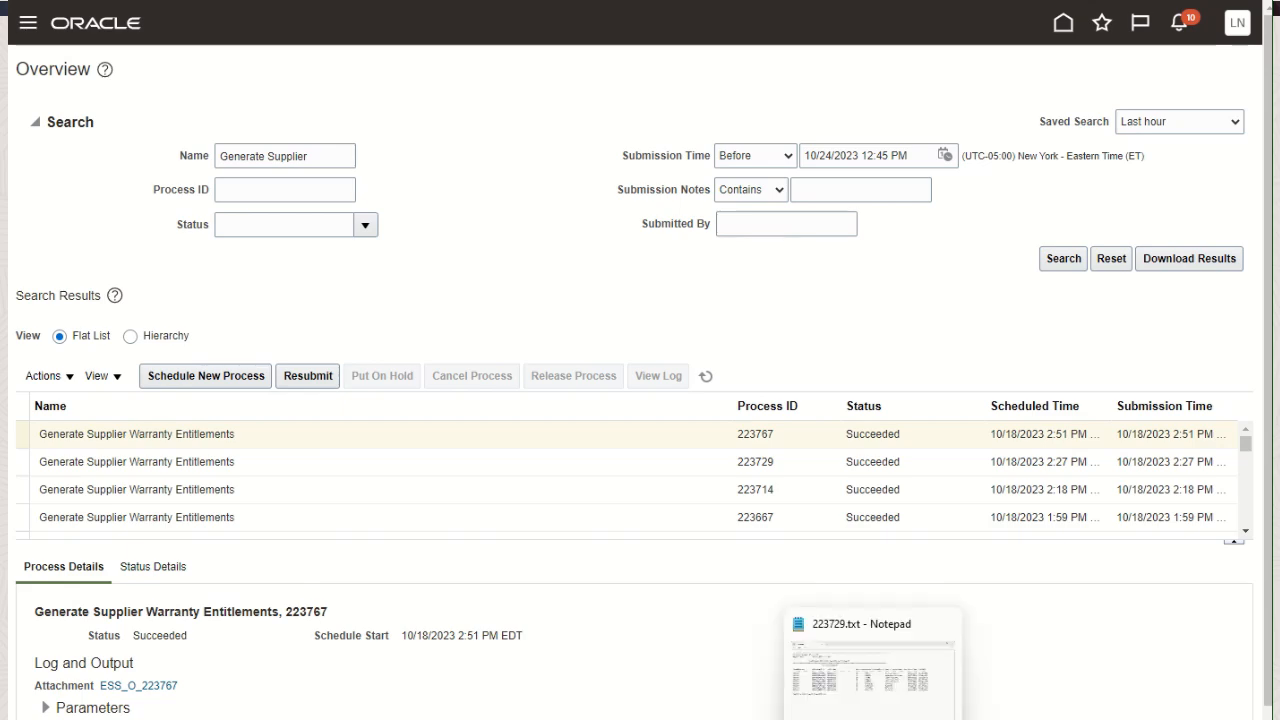
left_click(872, 668)
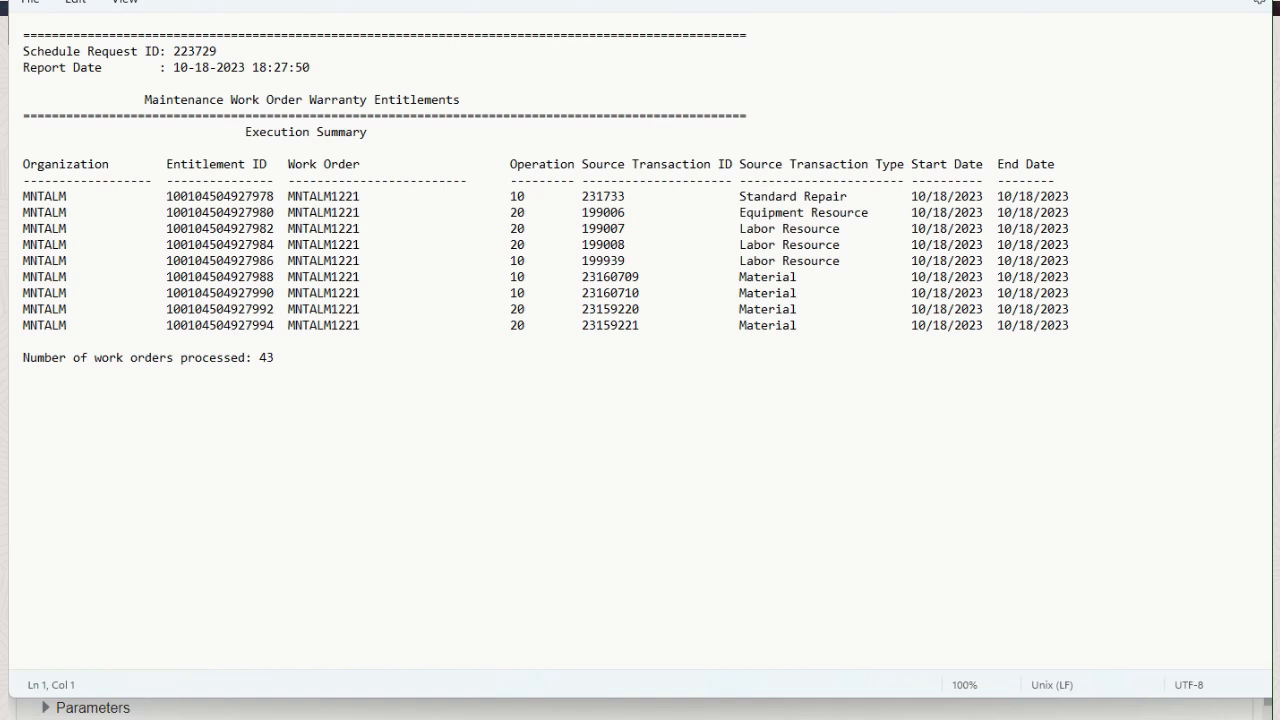
- Return to Maintenance Management, open the supplier warranty claims, and search them for work order MNTALM1221
left_click(209, 0)
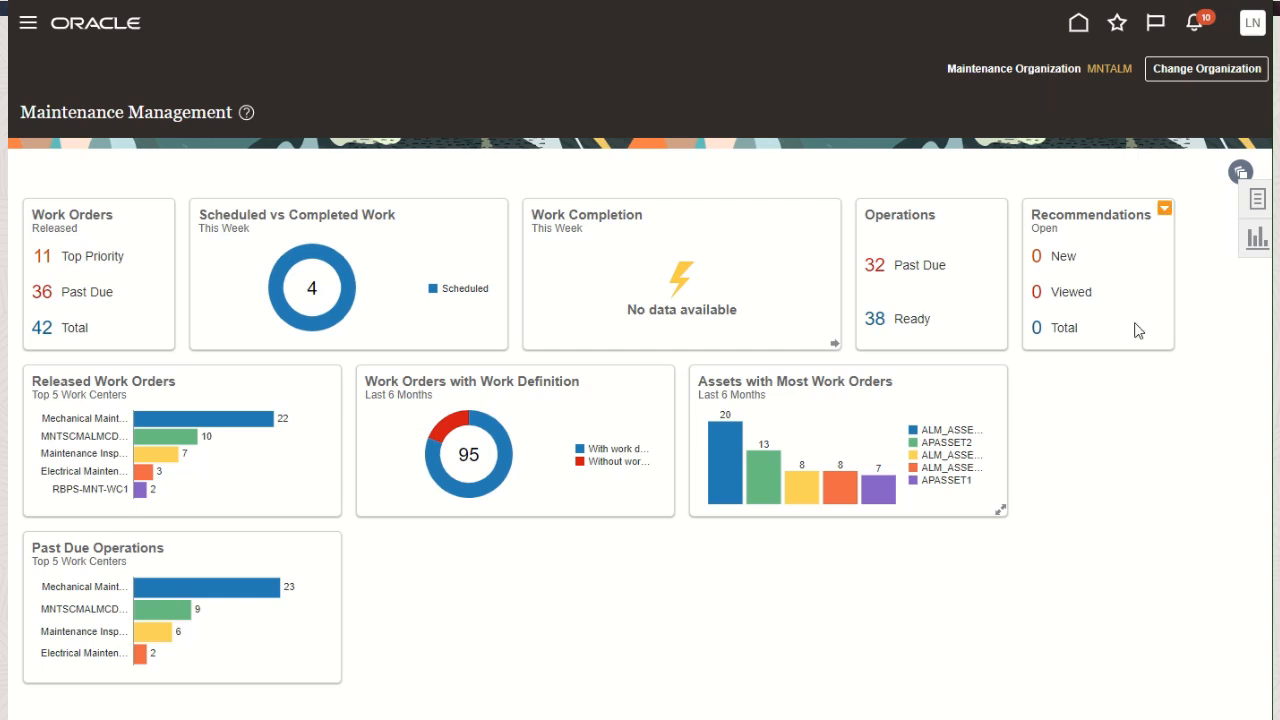
left_click(1257, 200)
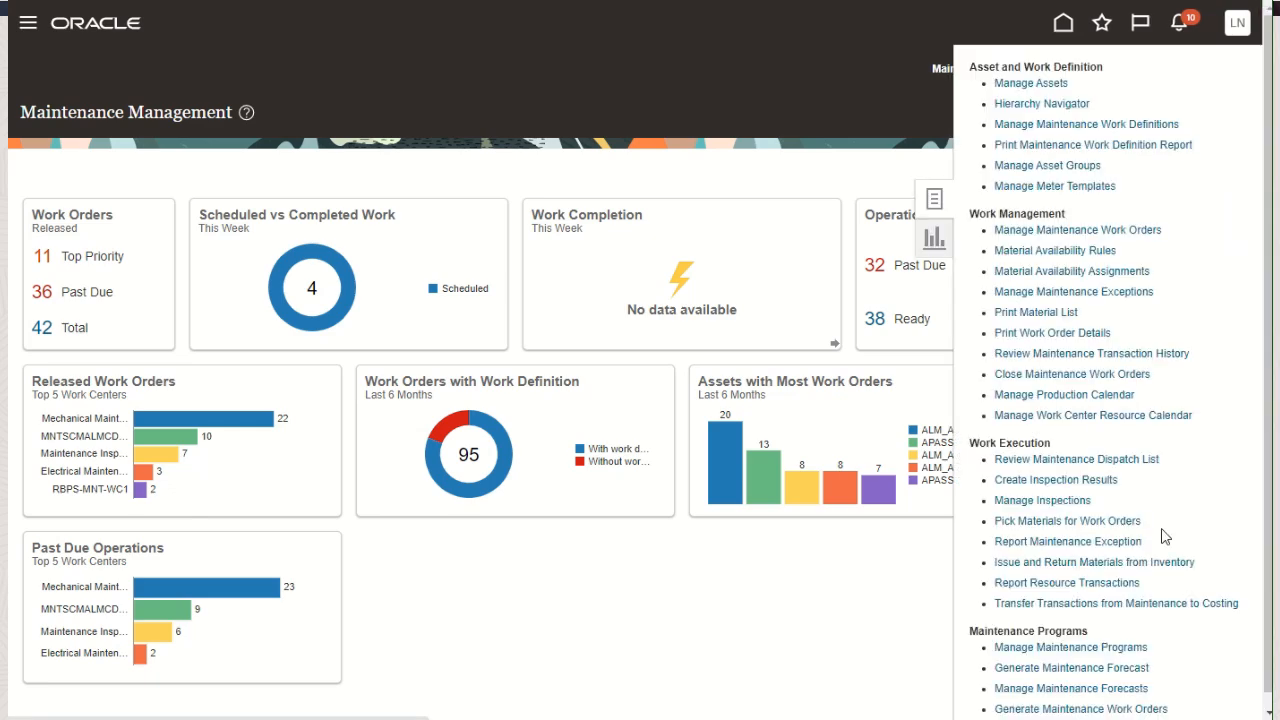
scroll(1161, 528, "down", 1)
scroll(1161, 528, "down", 3)
left_click(1035, 437)
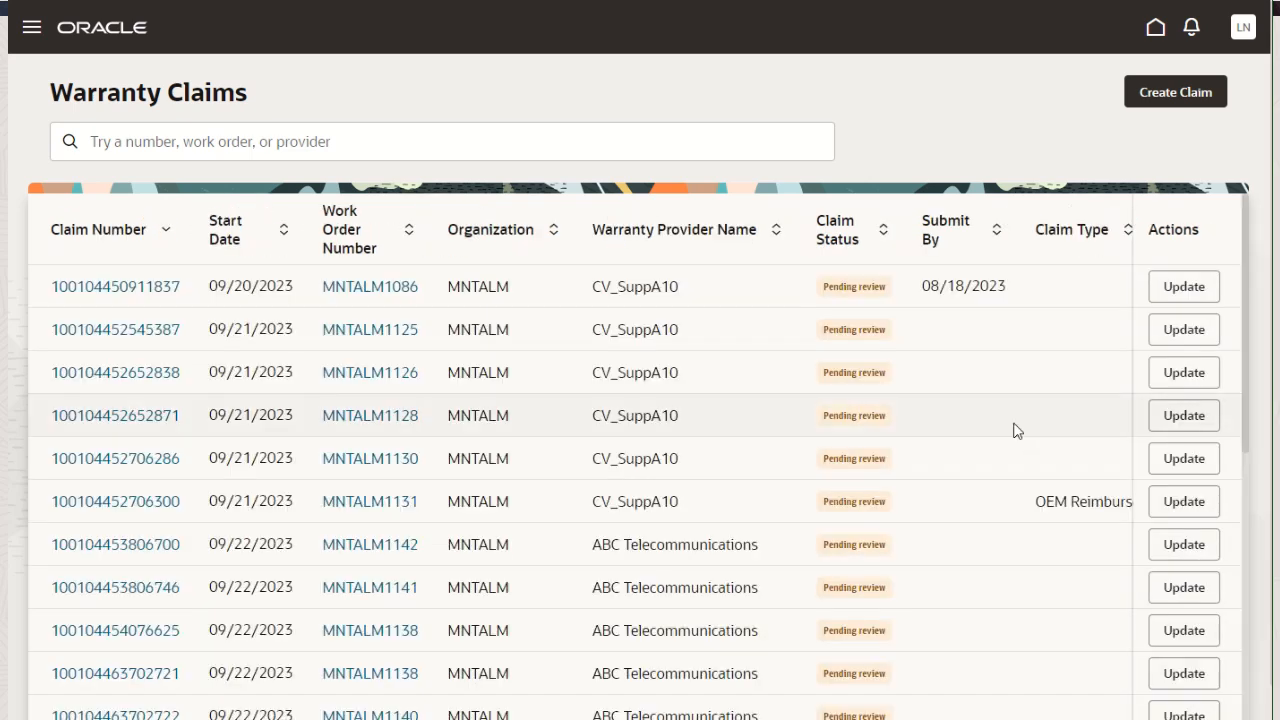
left_click(305, 152)
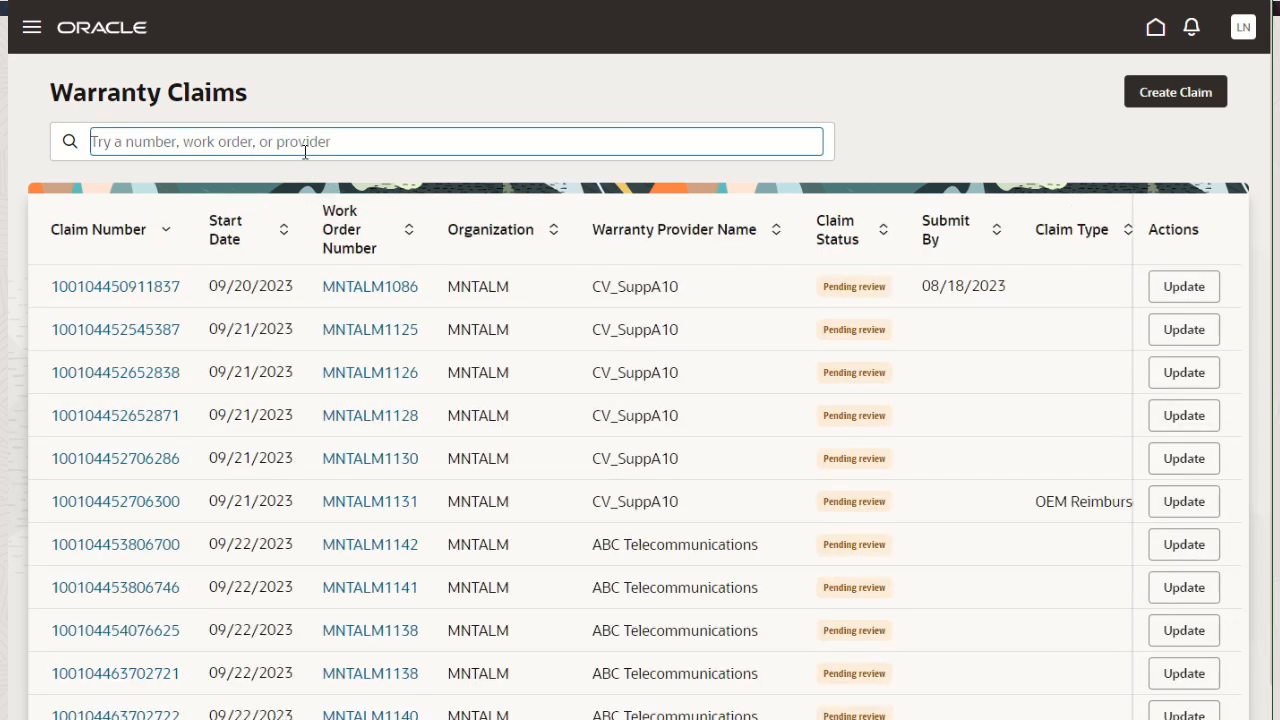
type("MNTALM1221")
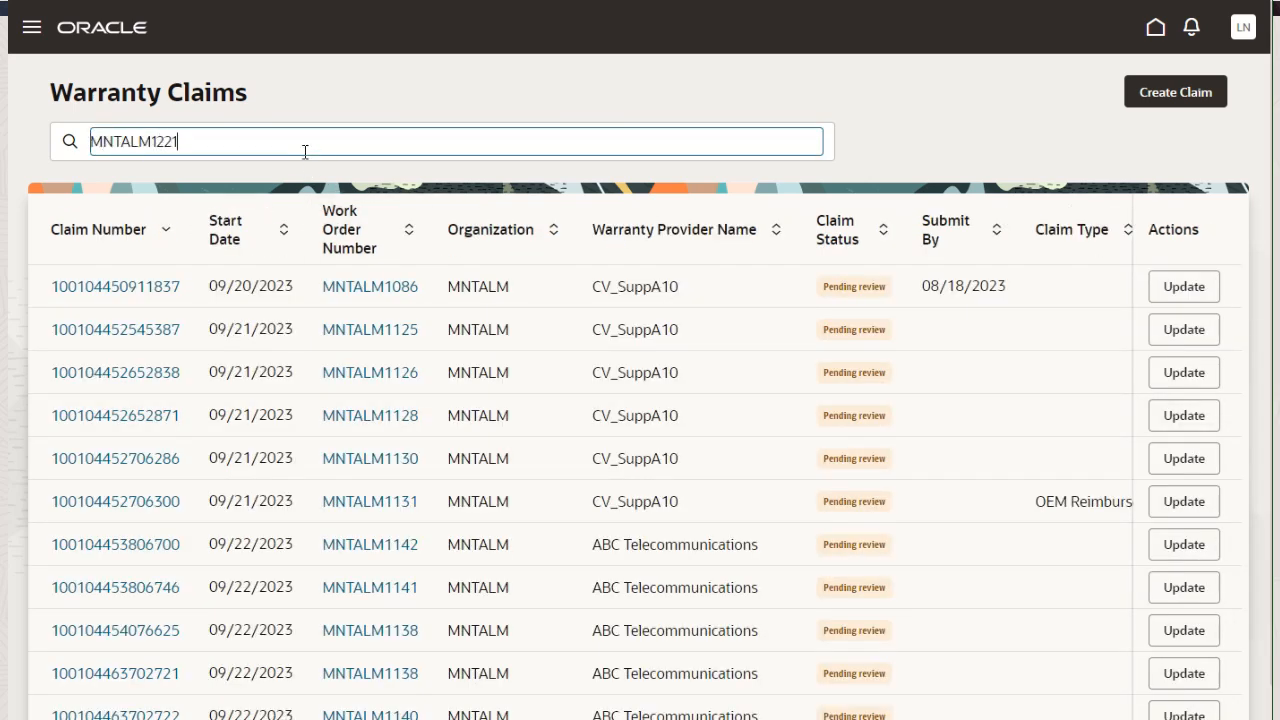
key("Return")
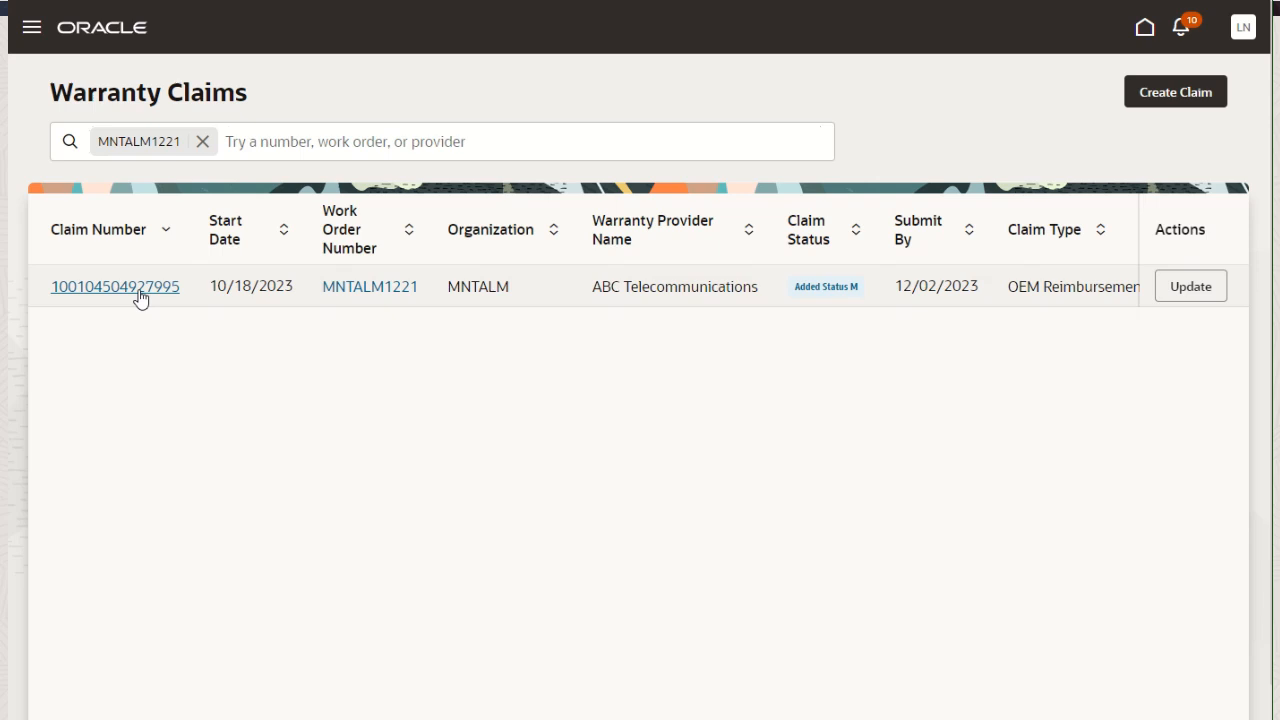
- Review the general information of the claim's work order MNTALM1221, close it without saving, and examine the claim's list details
left_click(390, 291)
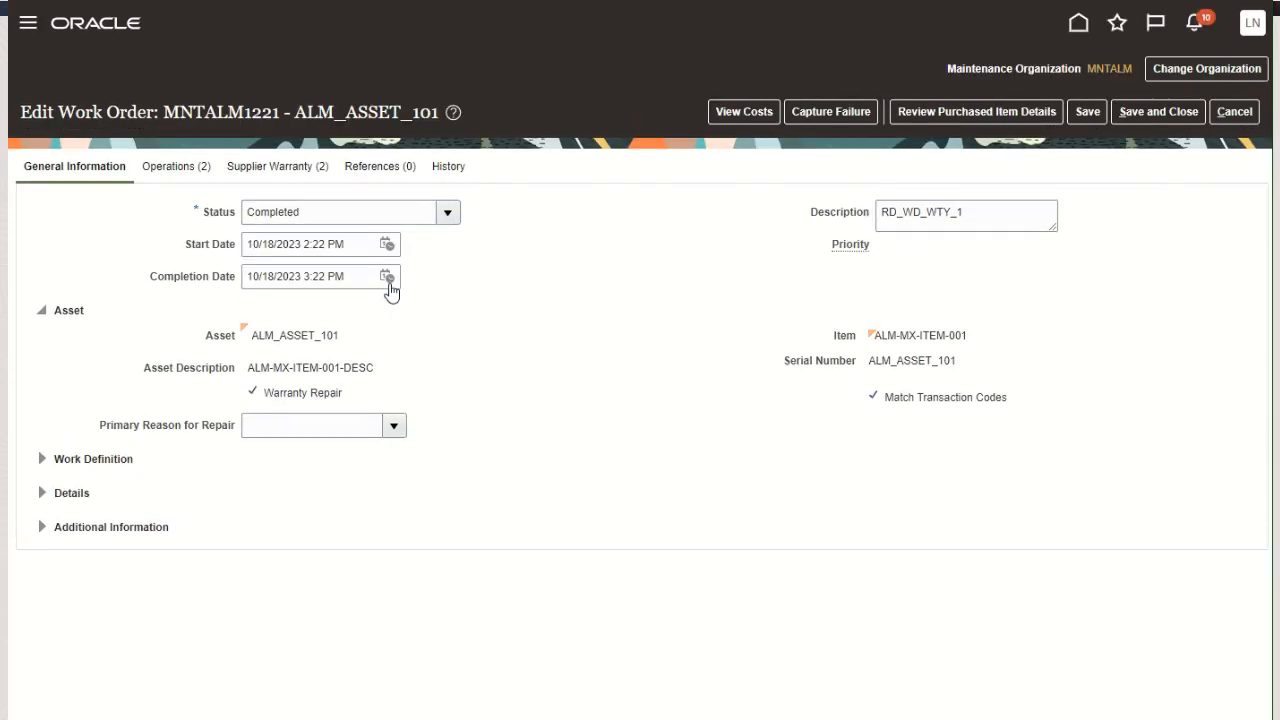
left_click(1235, 112)
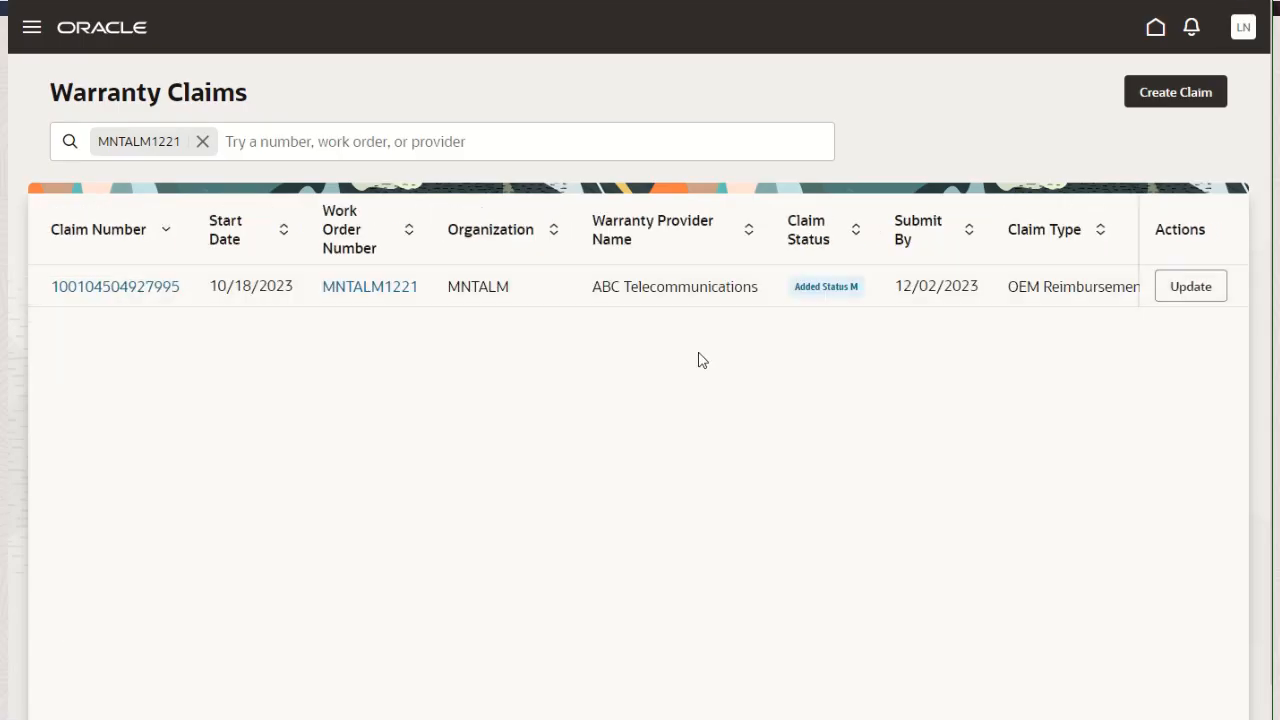
scroll(463, 594, "down", 1)
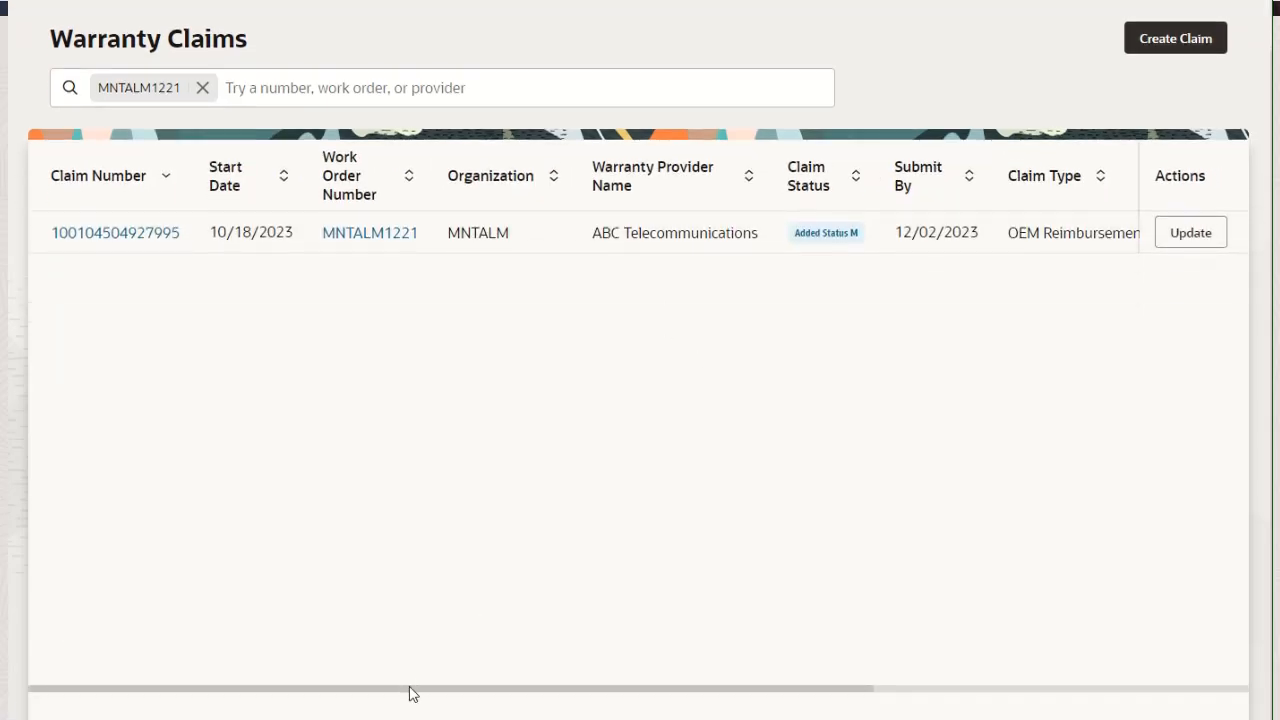
left_click_drag(405, 687, 540, 690)
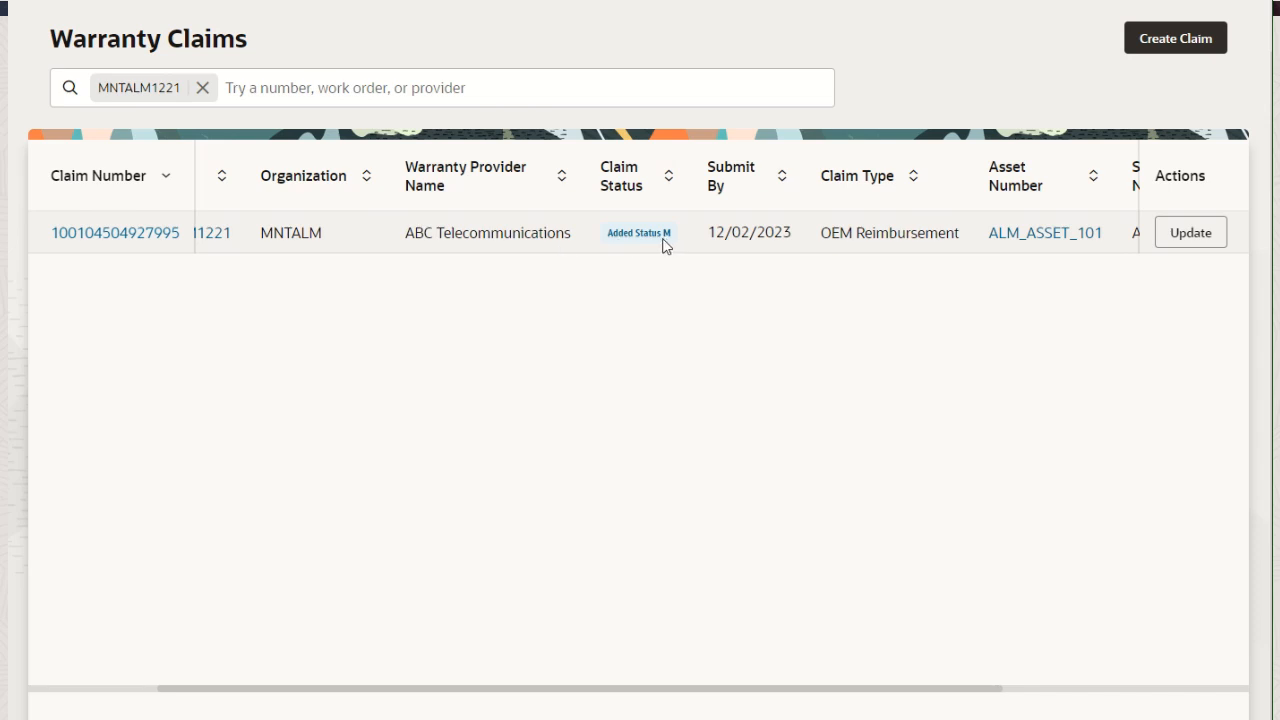
left_click(1189, 232)
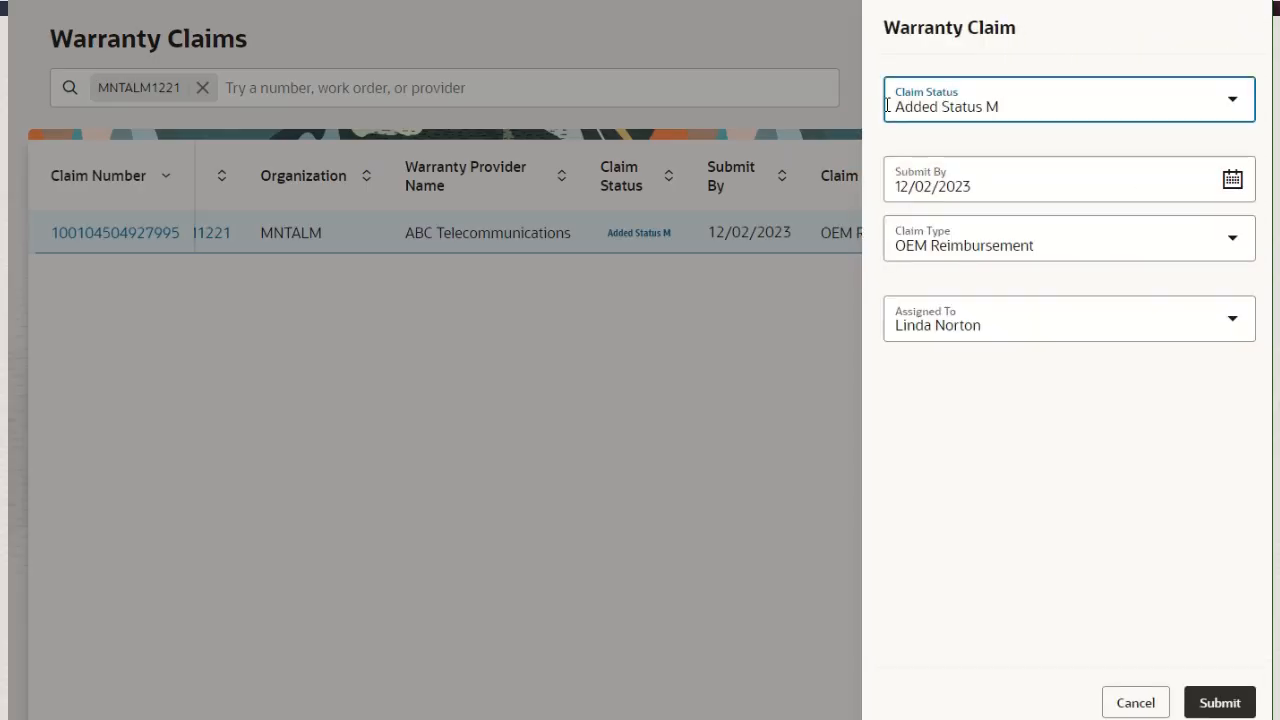
left_click(1233, 100)
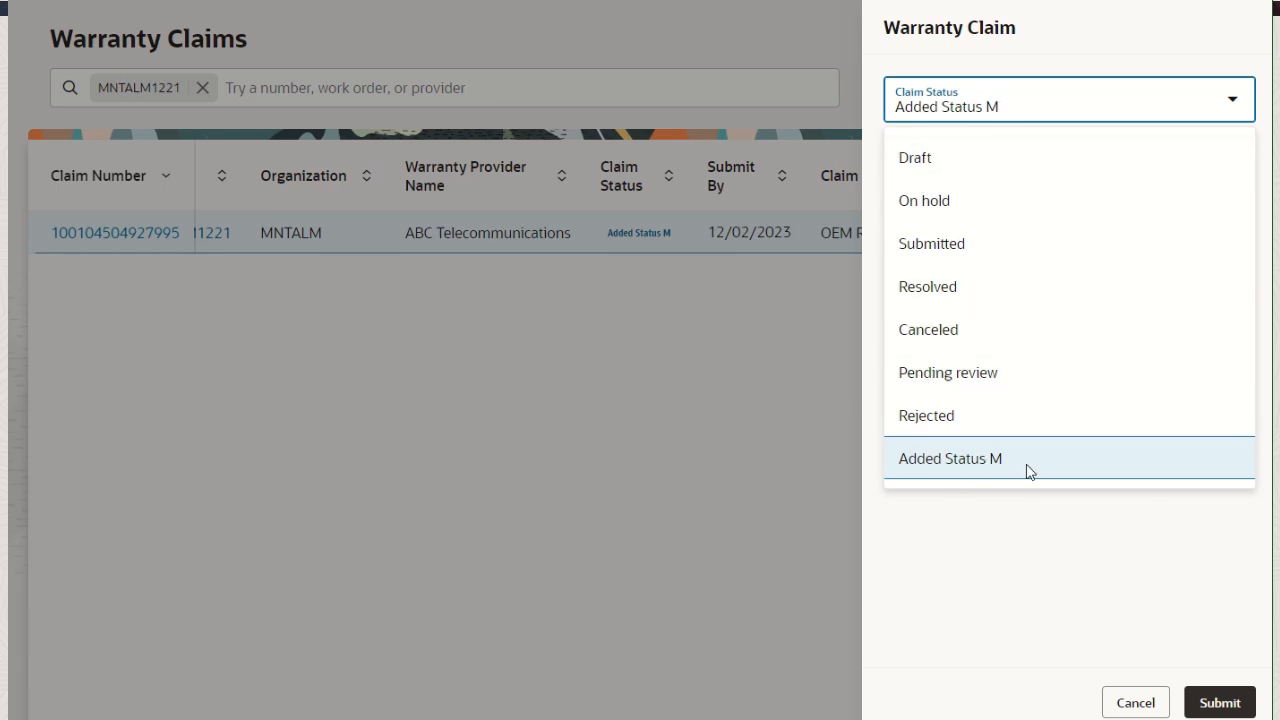
left_click(1085, 532)
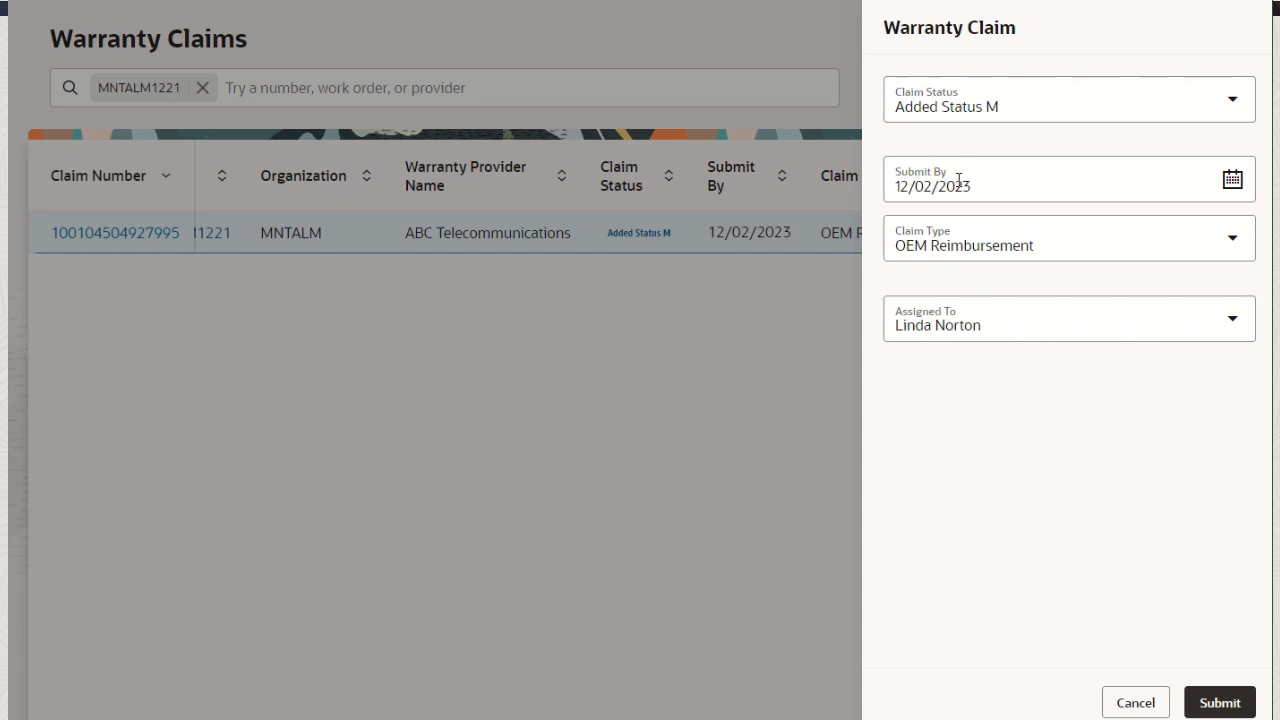
left_click(1247, 245)
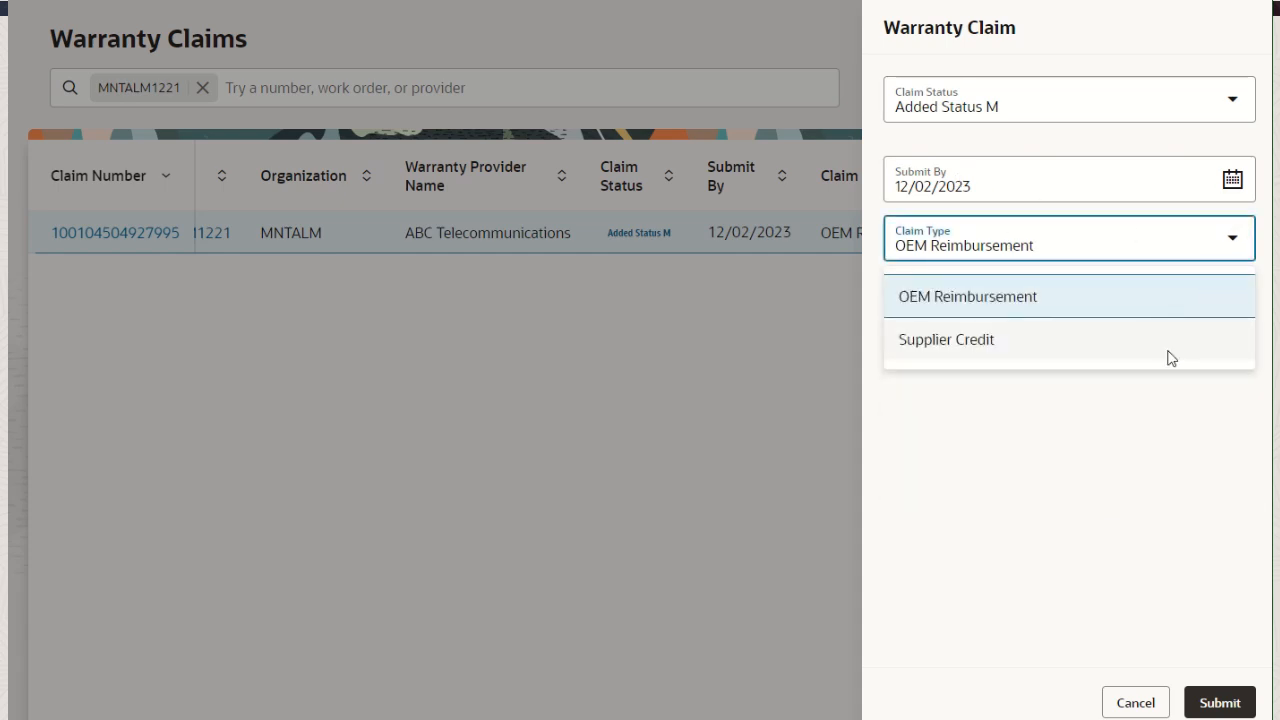
left_click(1170, 462)
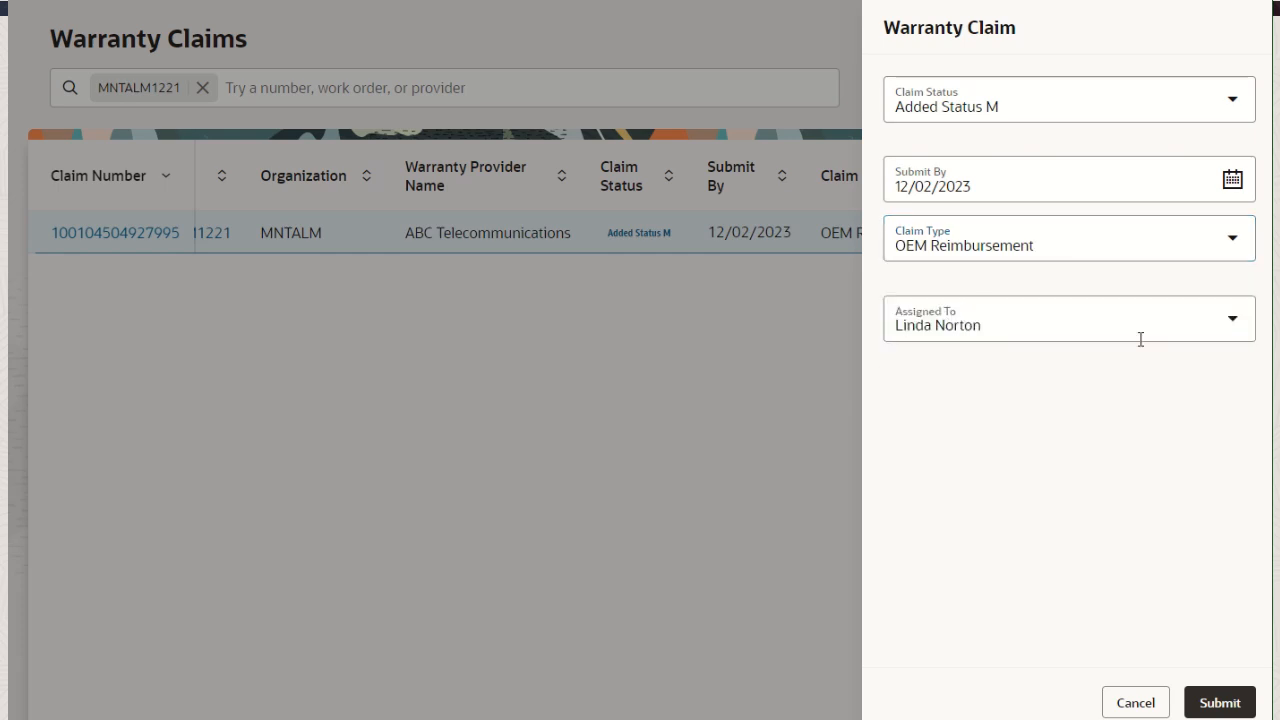
left_click(1140, 701)
left_click(840, 424)
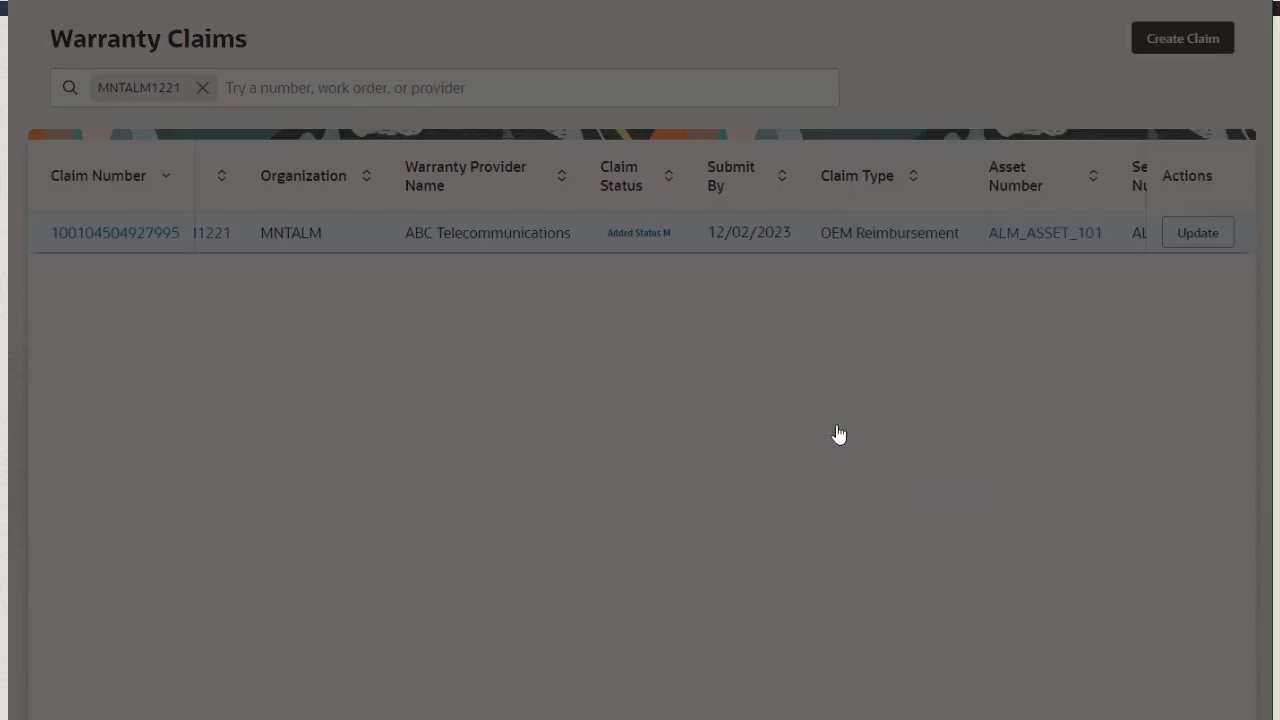
left_click_drag(863, 690, 1114, 691)
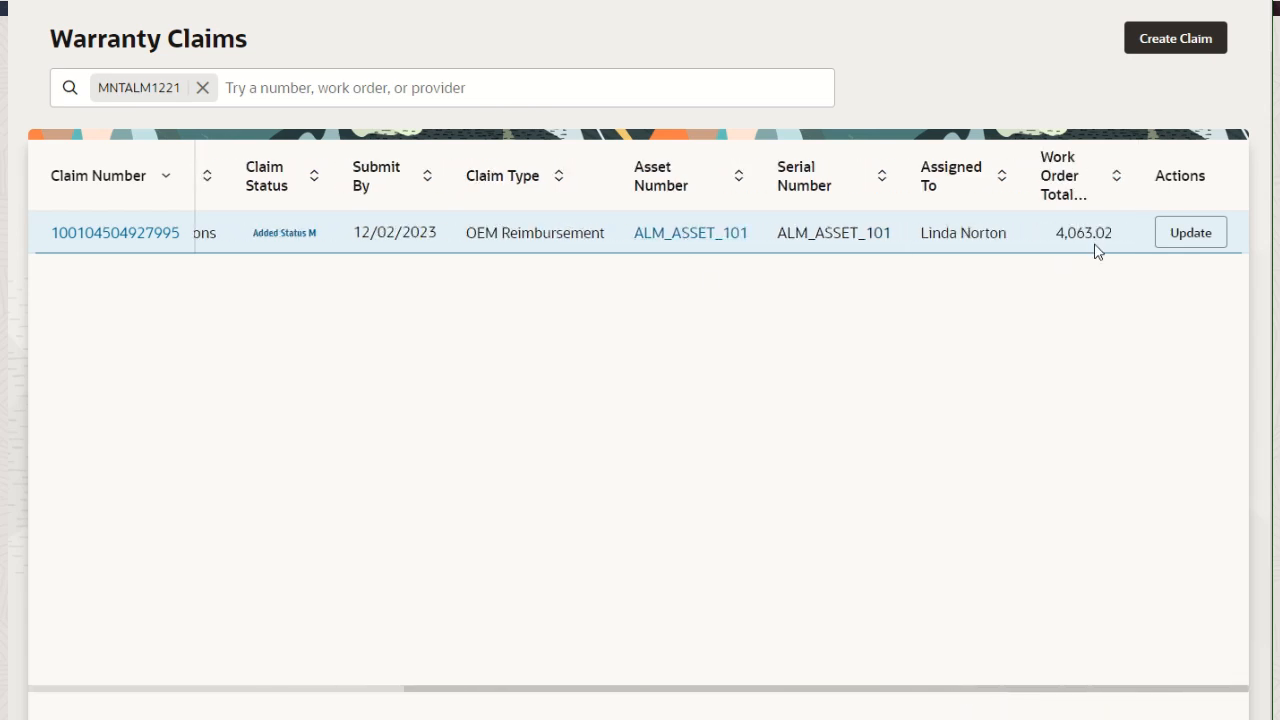
left_click_drag(920, 689, 645, 688)
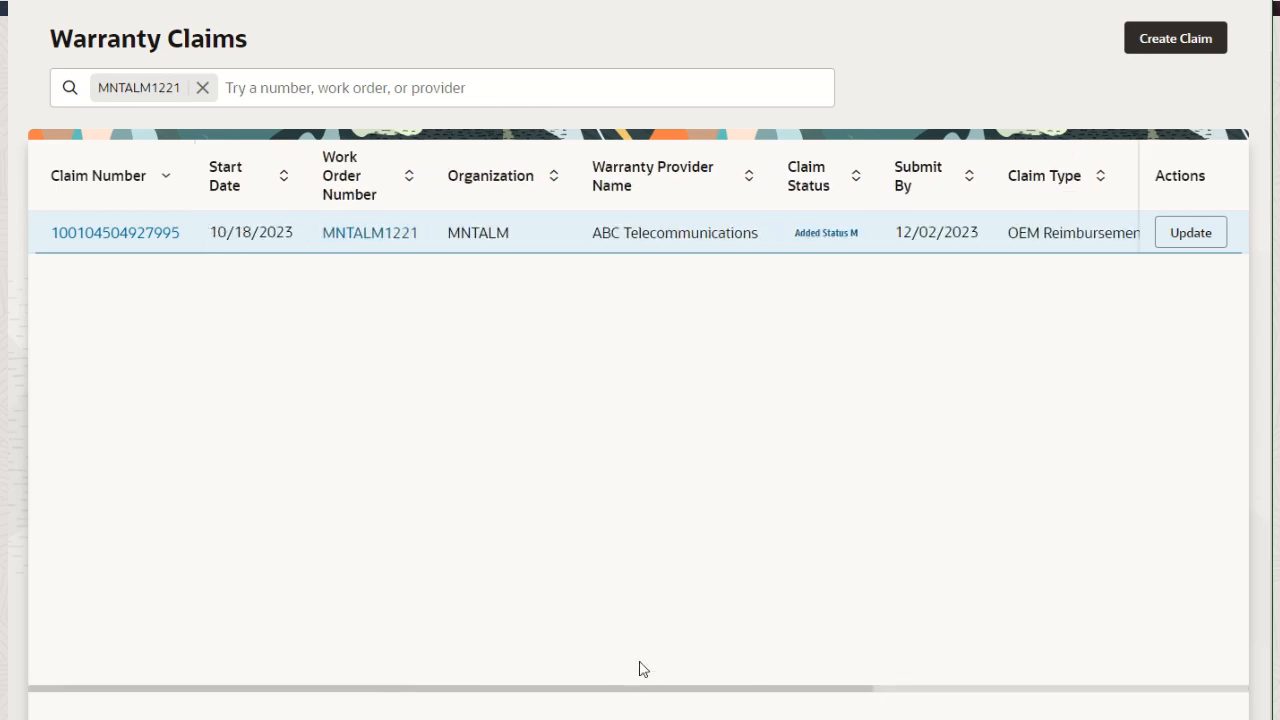
- Open the warranty claim for work order MNTALM1221 and review all columns of its included entitlements
left_click(150, 233)
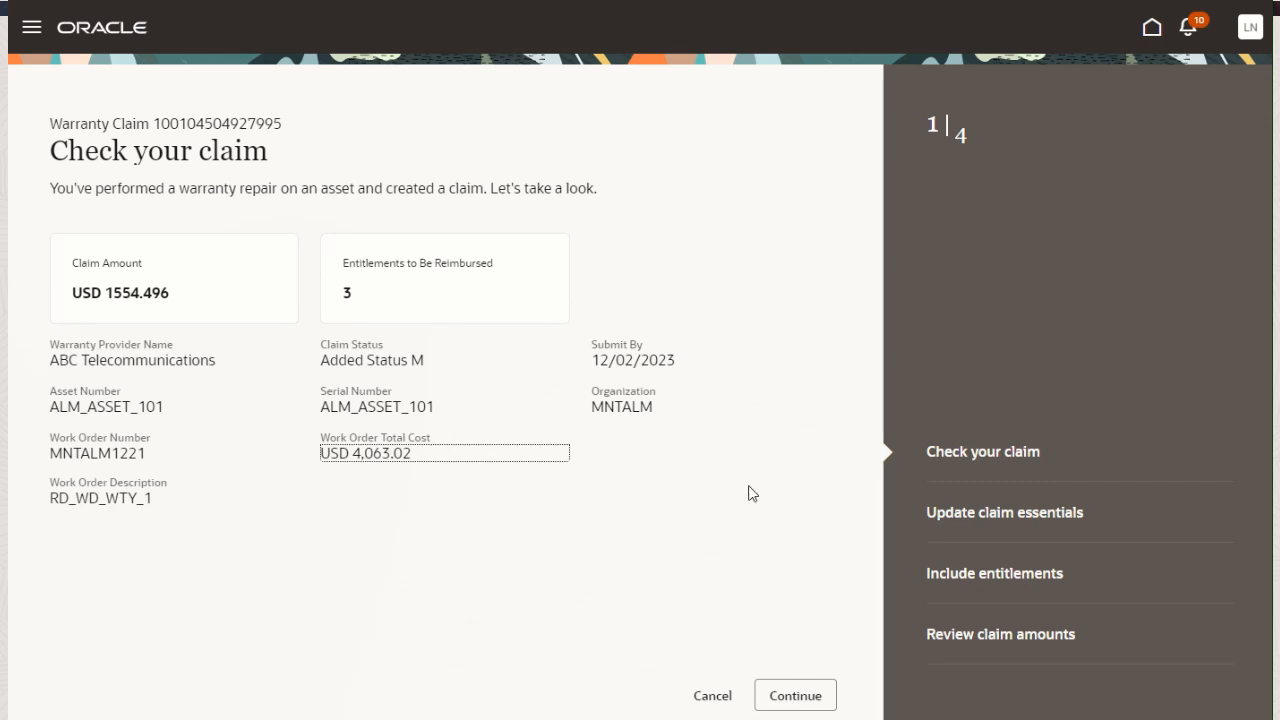
left_click(953, 576)
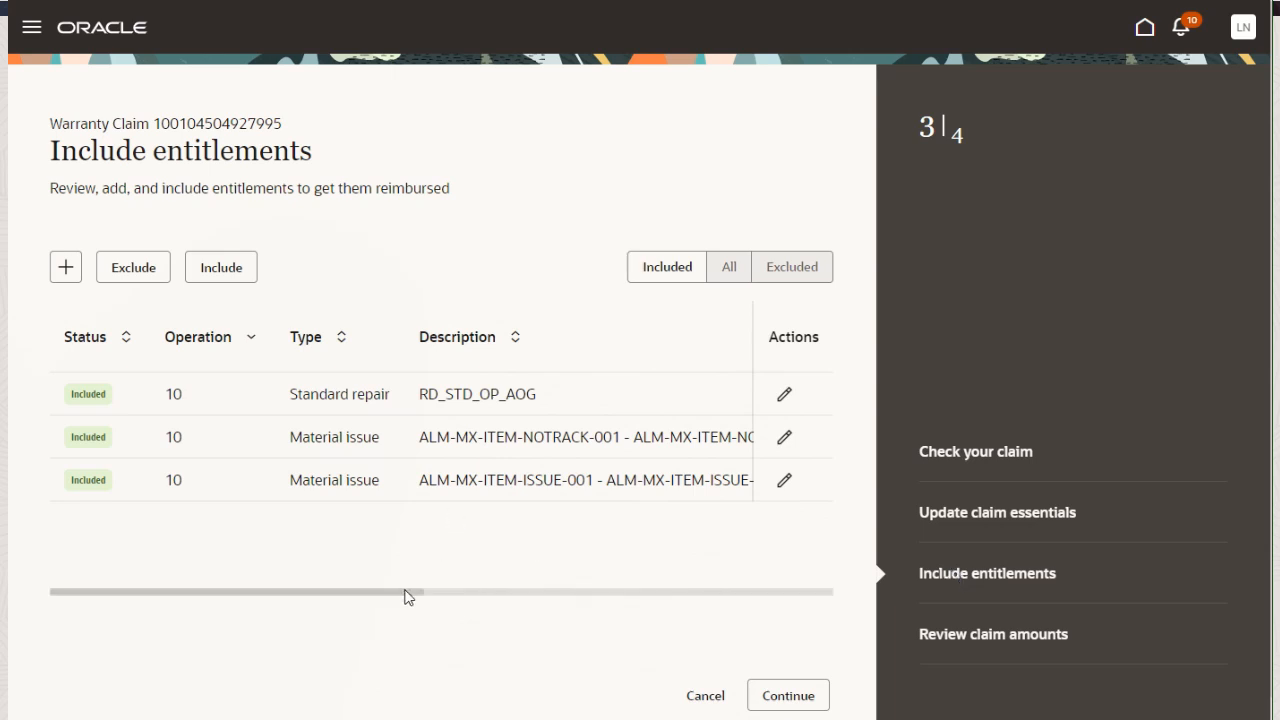
left_click_drag(409, 595, 632, 605)
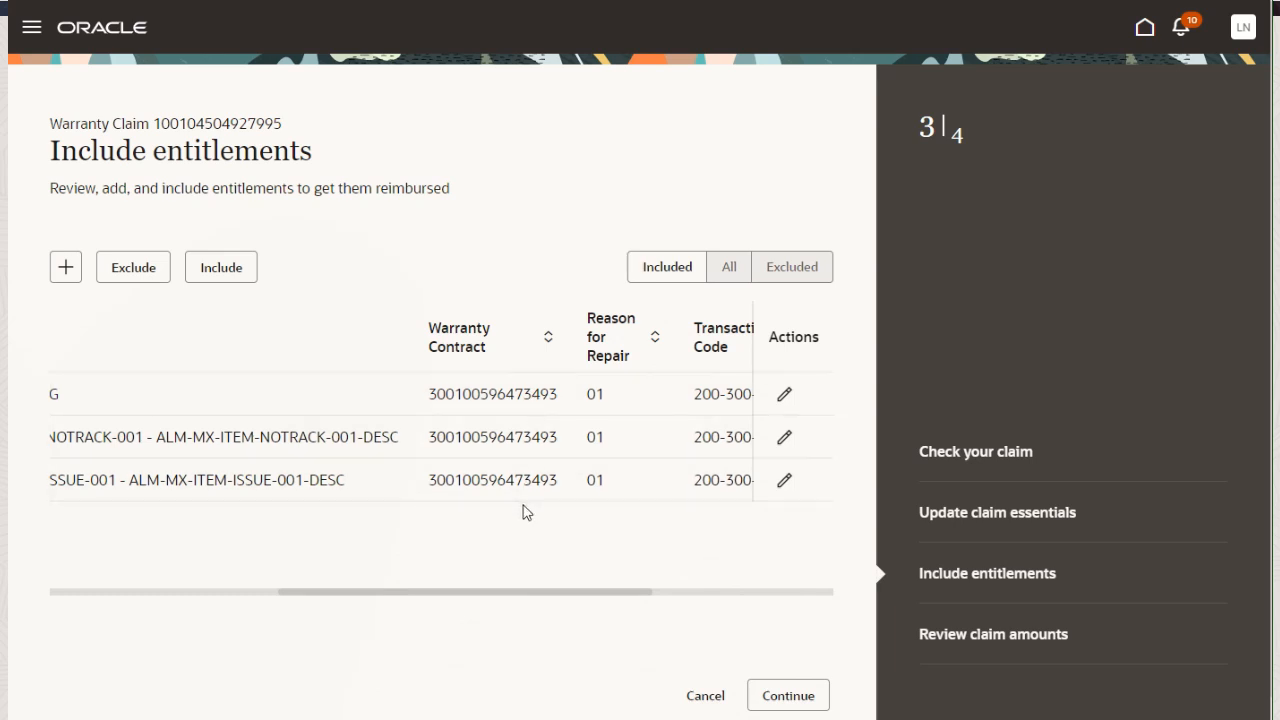
left_click_drag(580, 591, 683, 598)
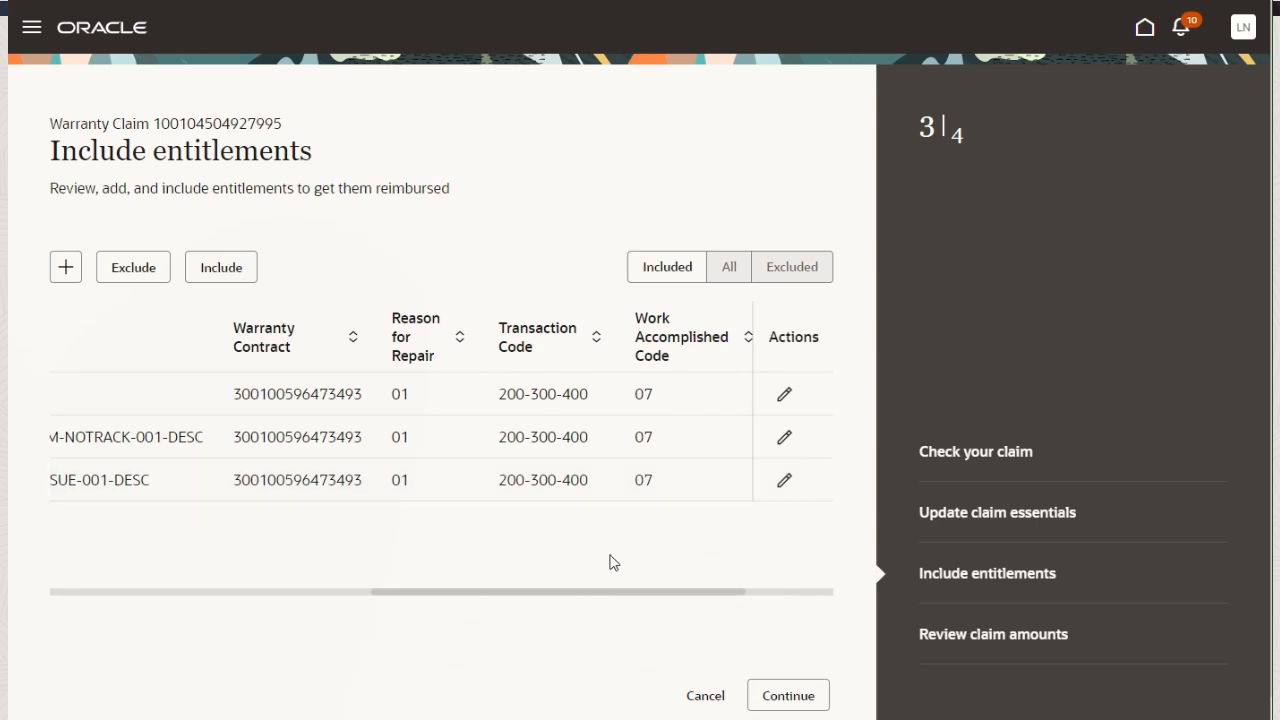
left_click_drag(620, 592, 732, 589)
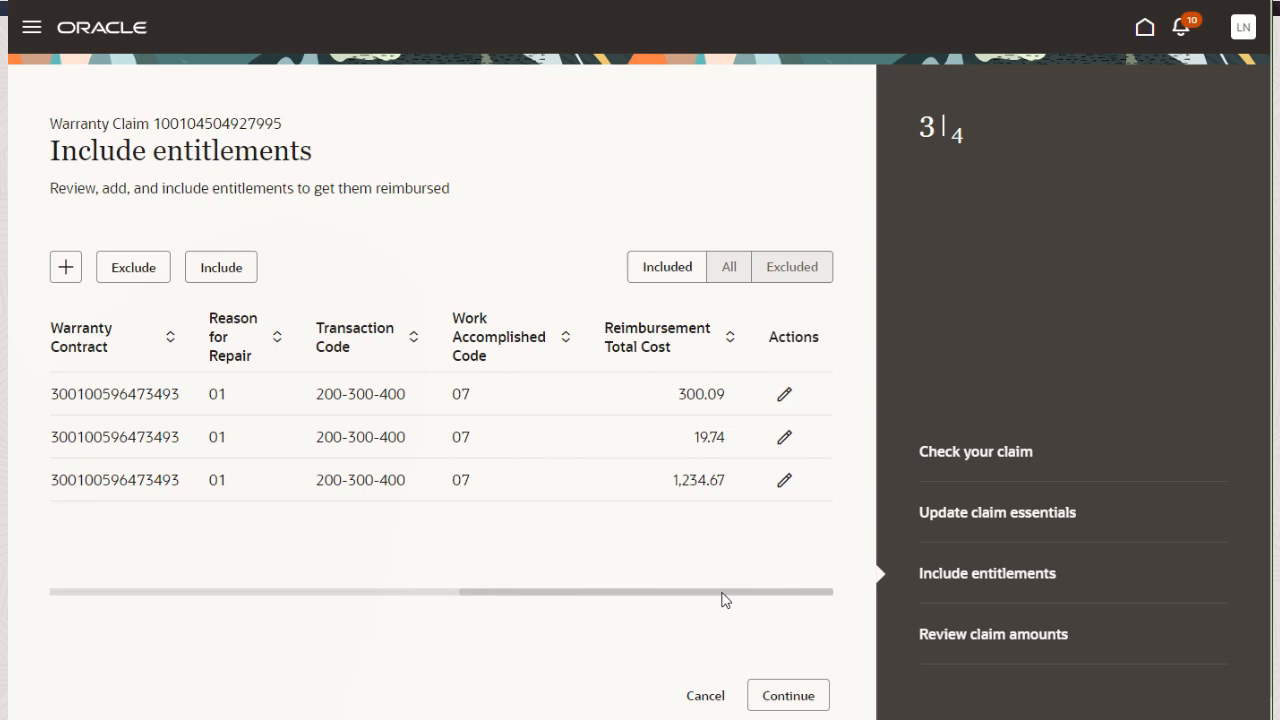
left_click_drag(725, 598, 251, 606)
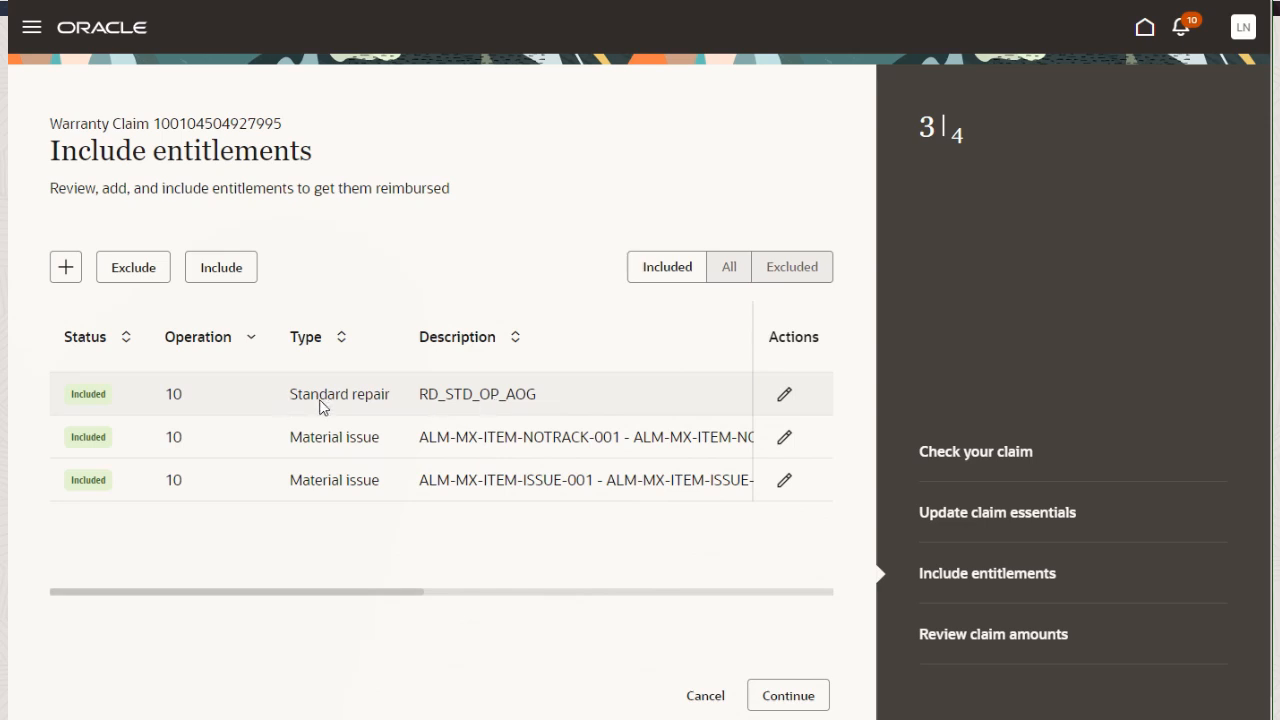
left_click_drag(391, 597, 800, 606)
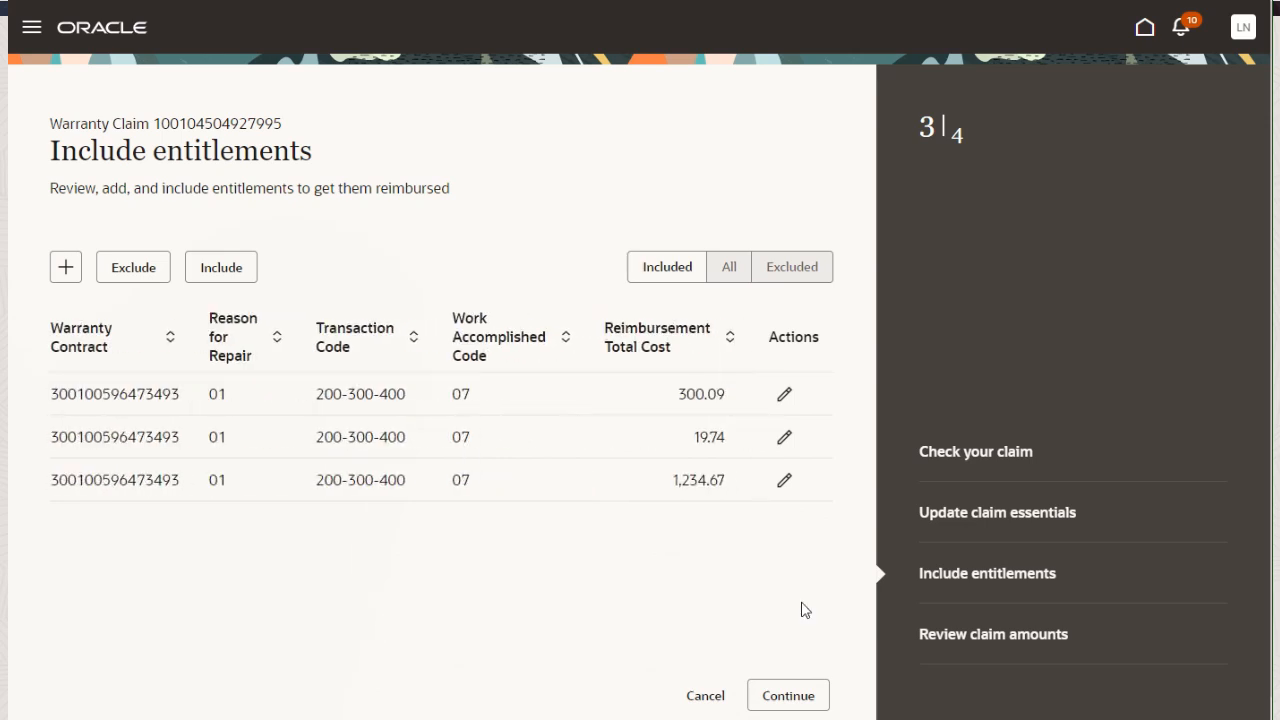
- Examine the costs and reimbursements of the standard repair entitlement RD_STD_OP_AOG, and close its details without saving
left_click(785, 396)
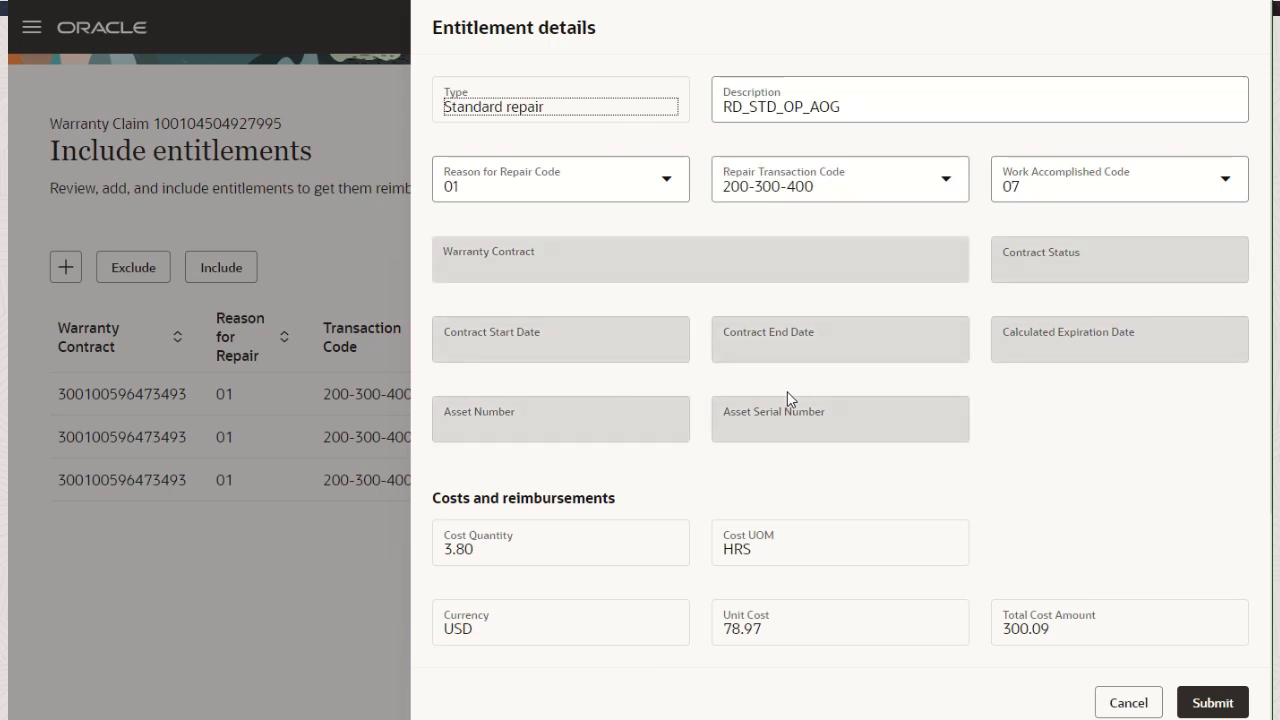
scroll(828, 498, "down", 3)
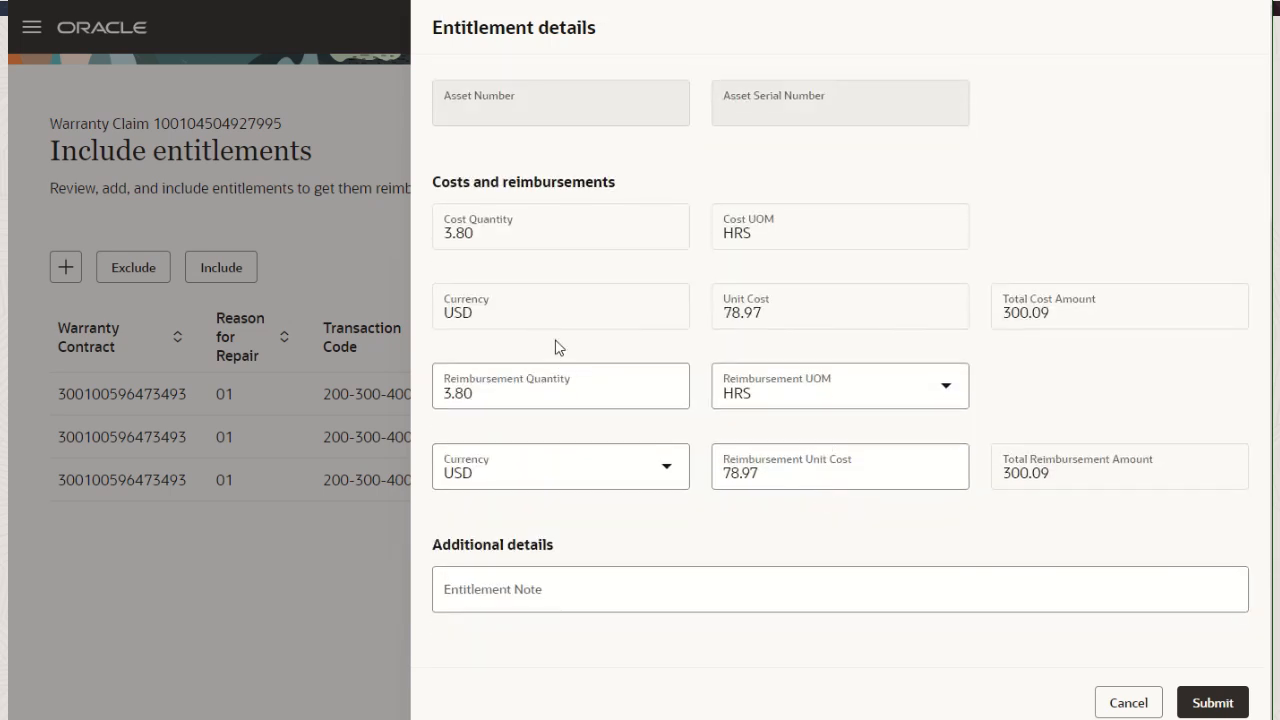
left_click(469, 234)
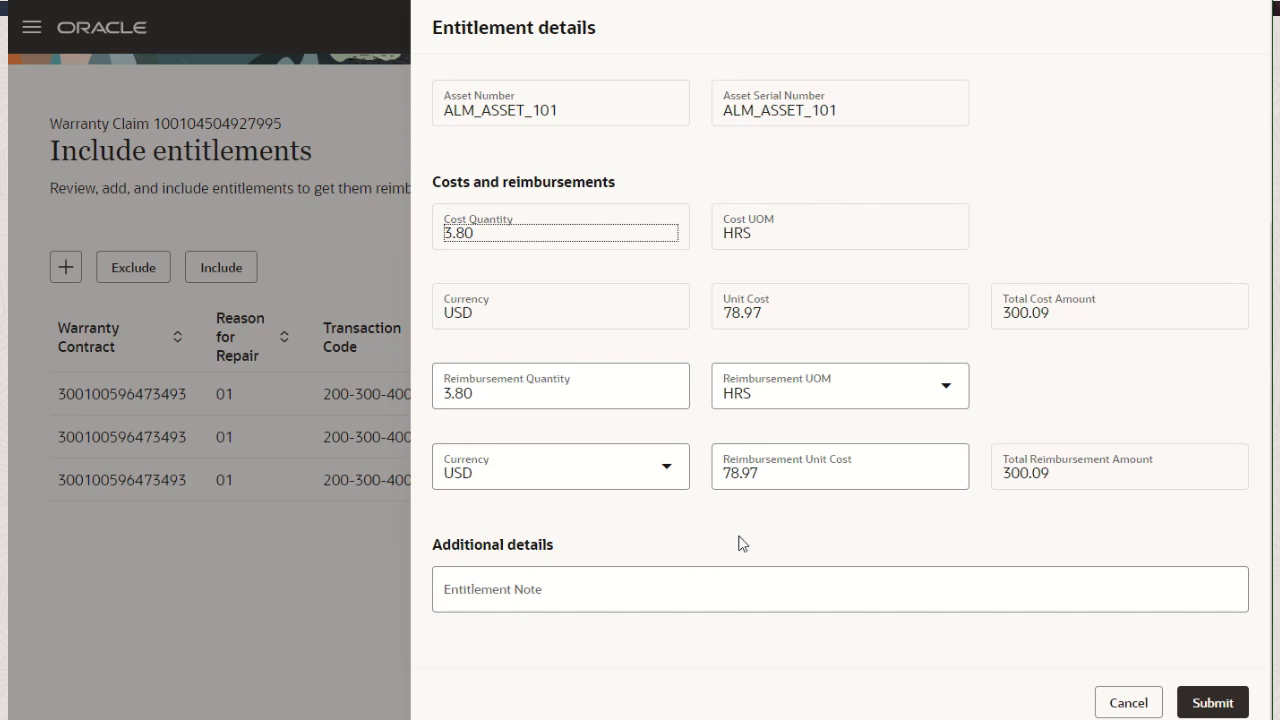
left_click(1131, 701)
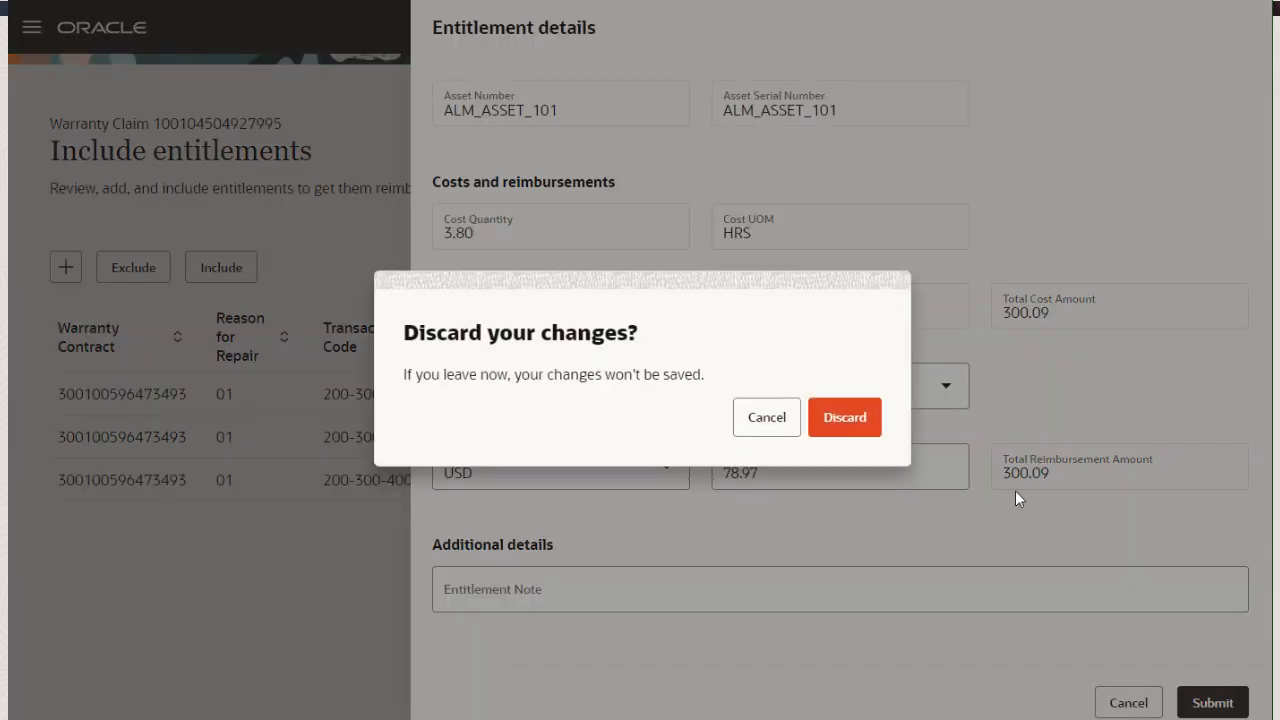
left_click(848, 420)
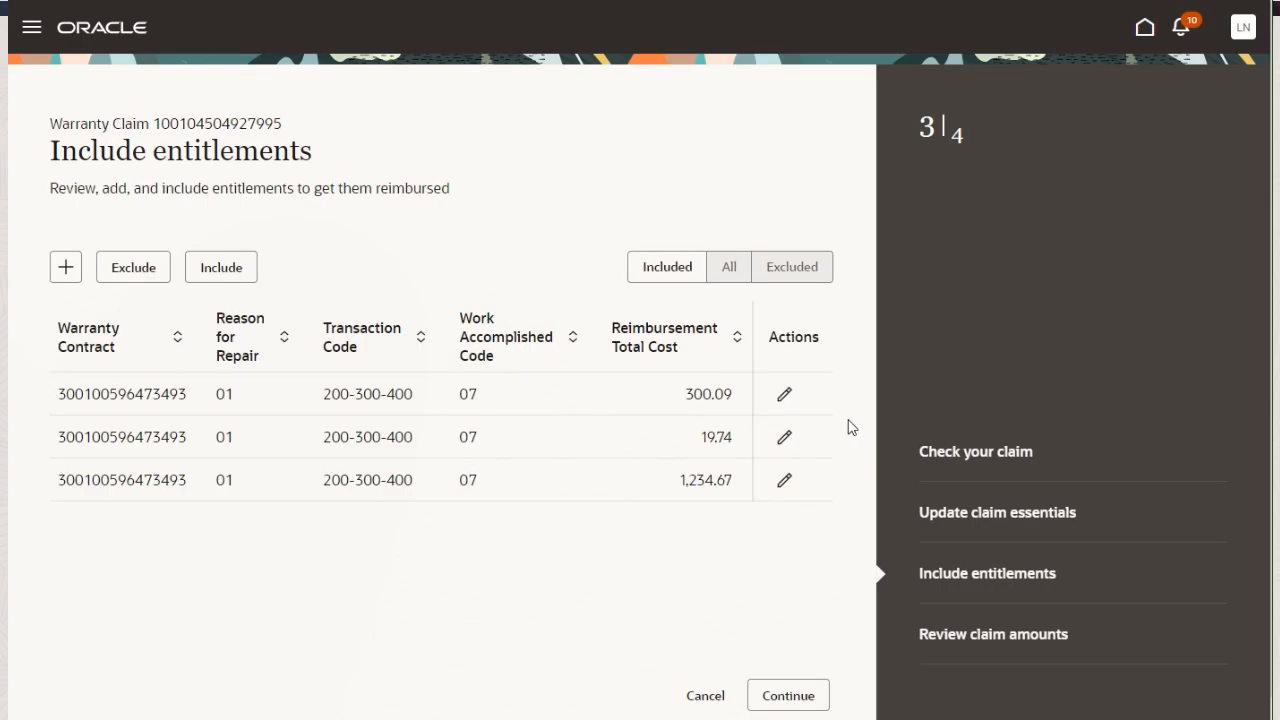
- Review all columns of the claim's excluded entitlements and check the claim amounts
left_click(788, 268)
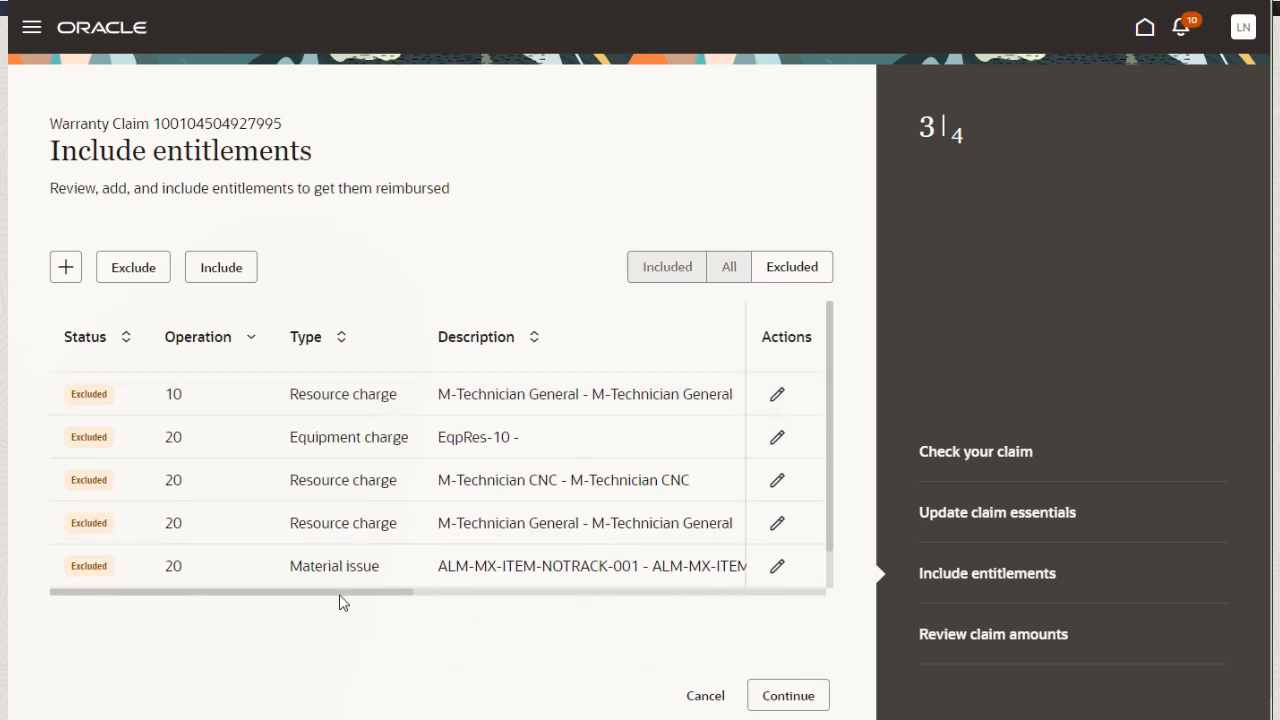
left_click_drag(339, 595, 744, 580)
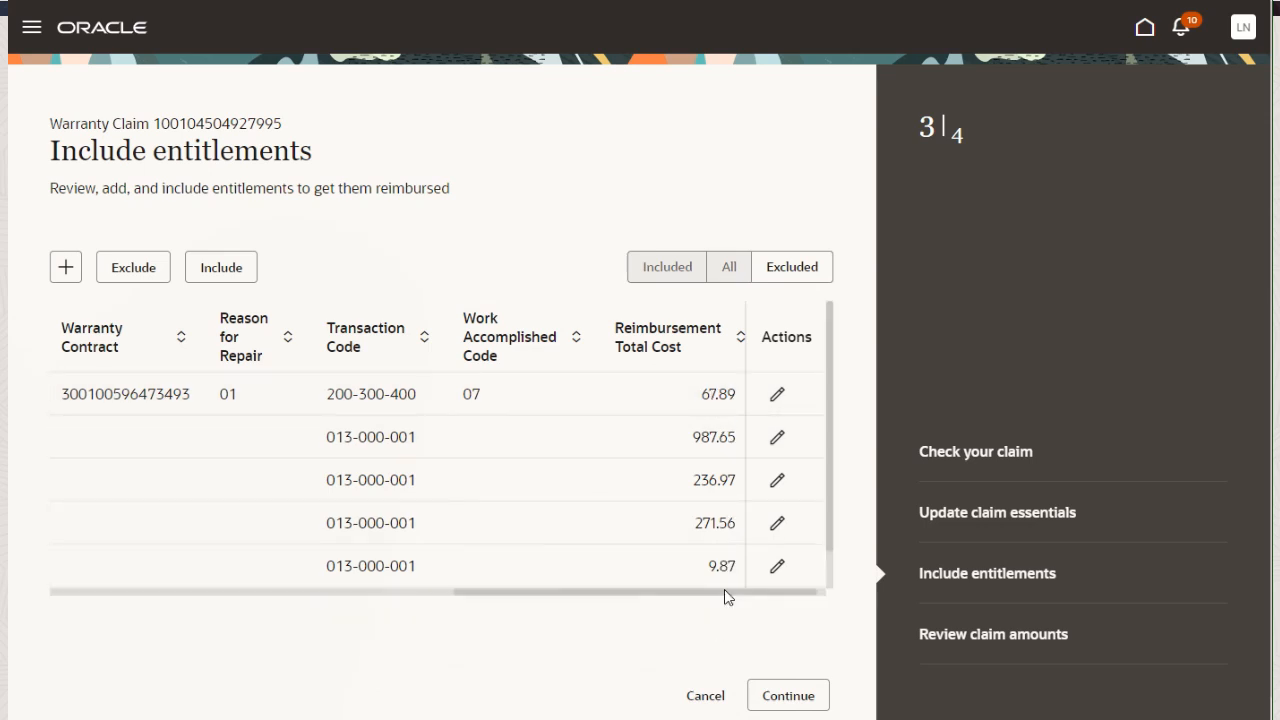
left_click_drag(724, 590, 622, 595)
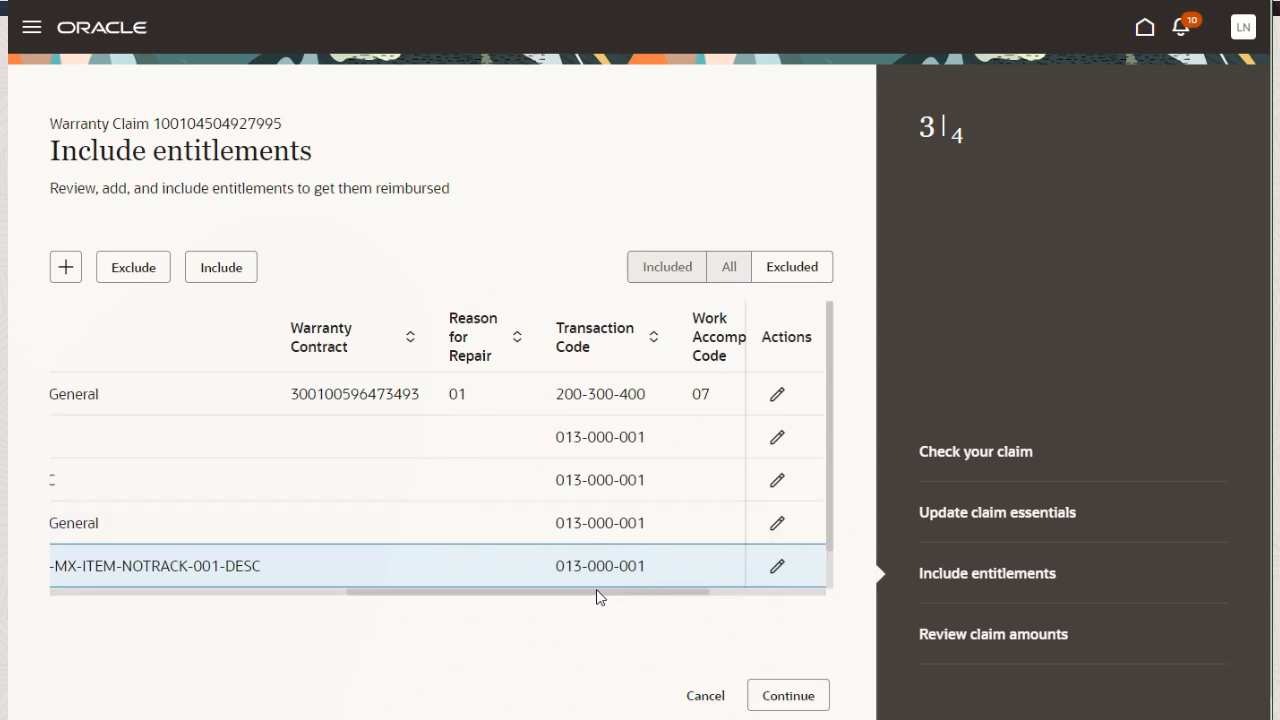
left_click_drag(596, 597, 266, 604)
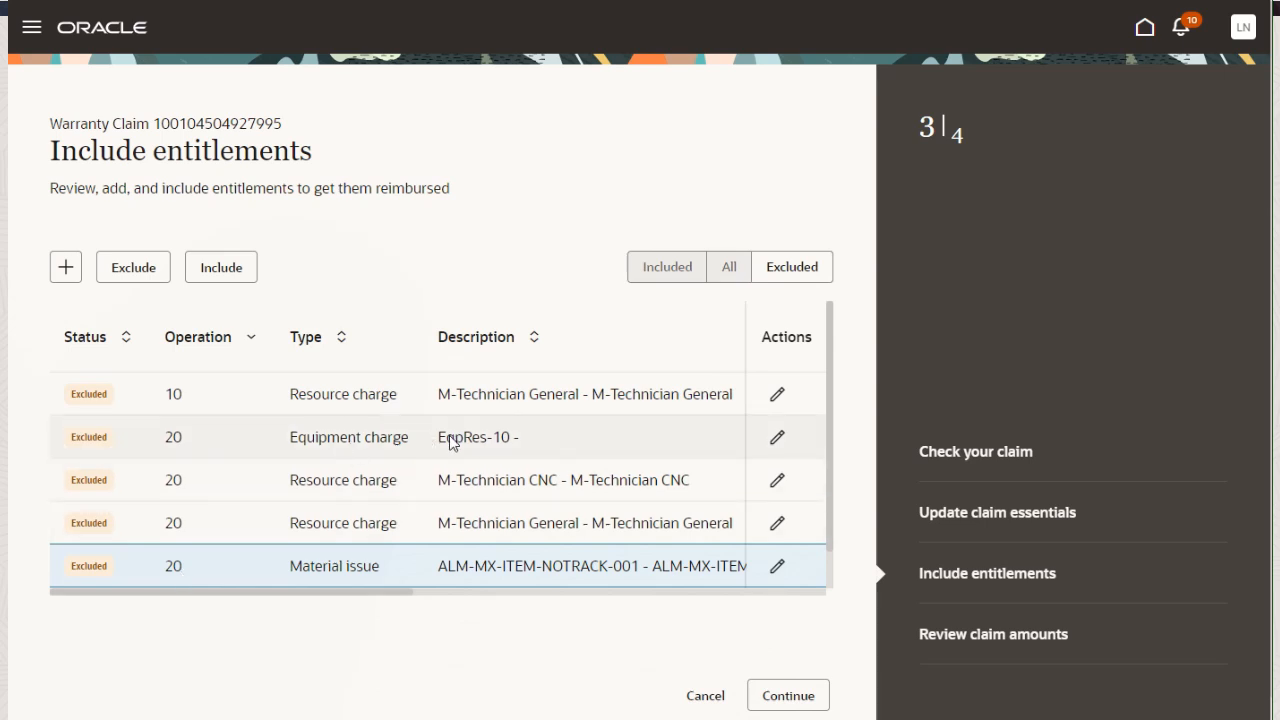
left_click_drag(371, 594, 791, 590)
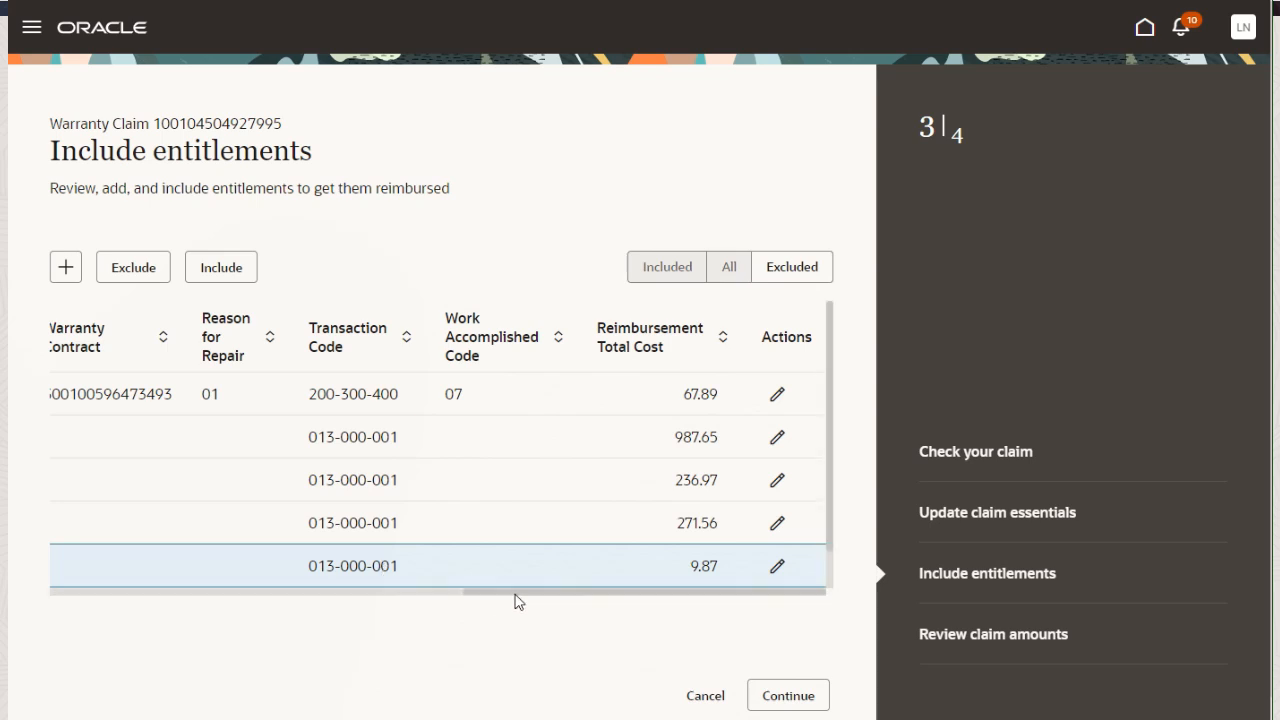
left_click_drag(516, 594, 109, 606)
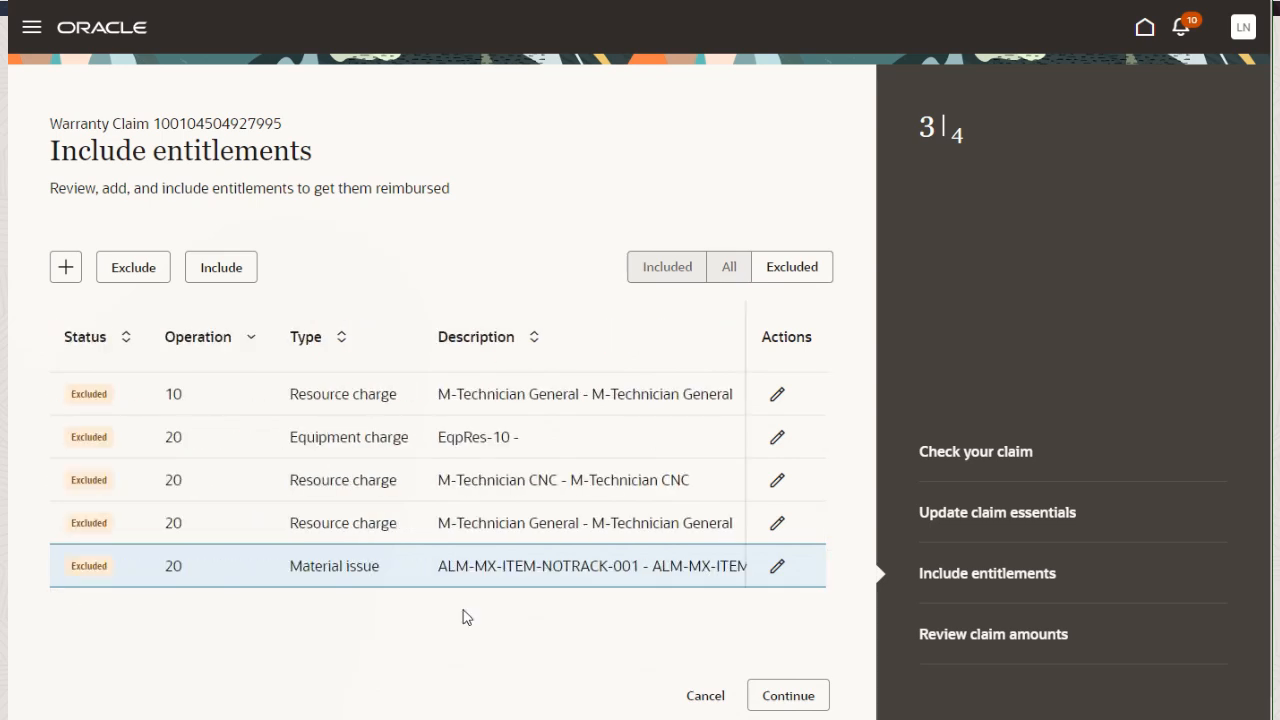
left_click(914, 634)
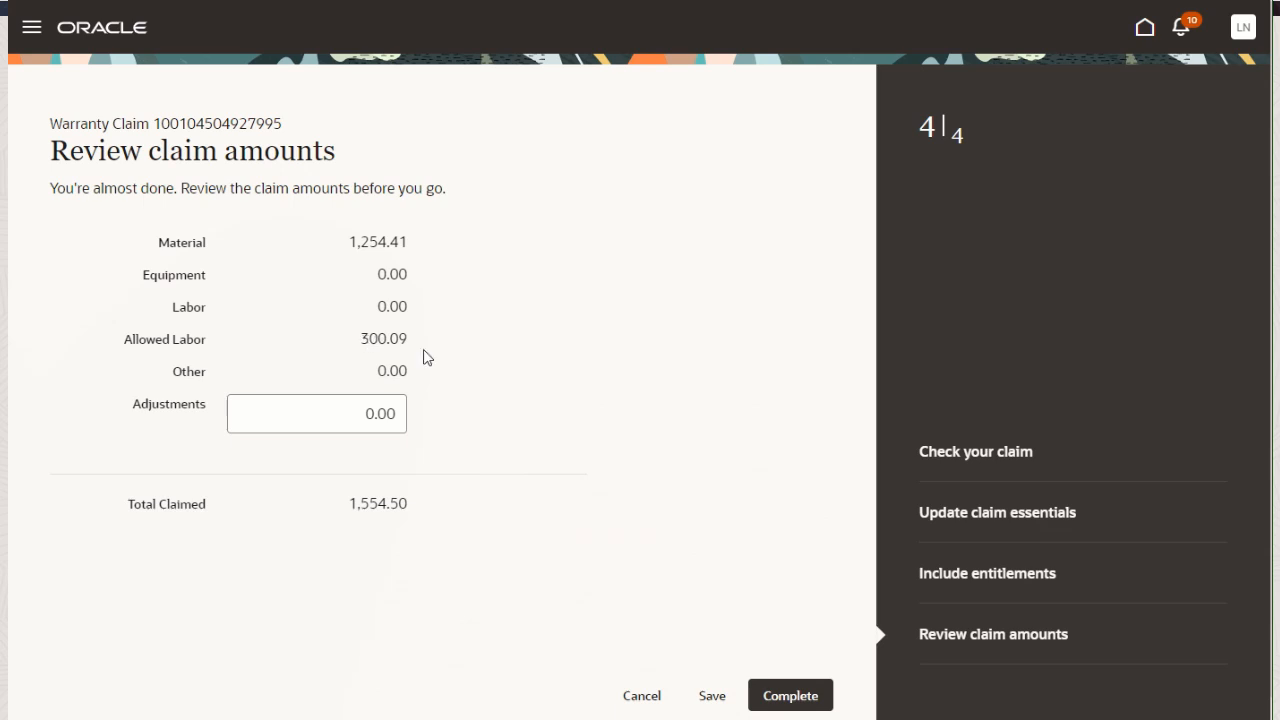
- Include operation 20's excluded M-Technician CNC resource charge in the claim, and check its reimbursement cost and the updated claim amounts
left_click(933, 575)
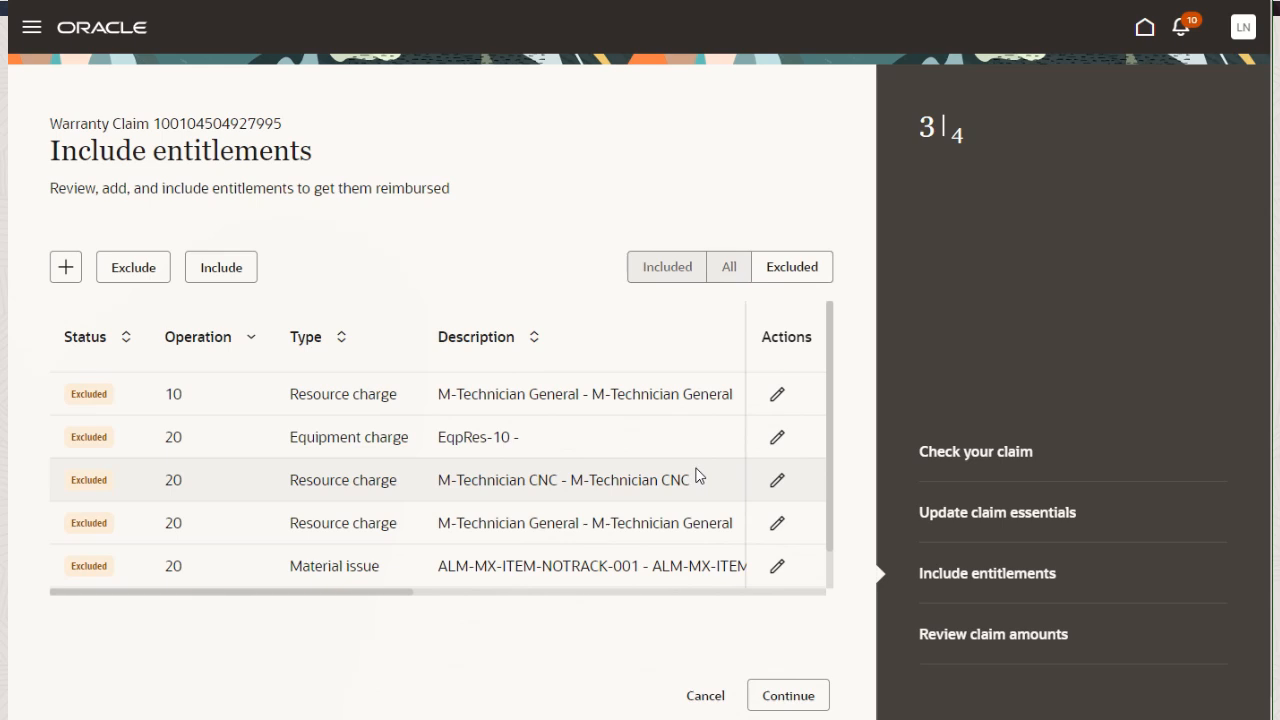
left_click(143, 485)
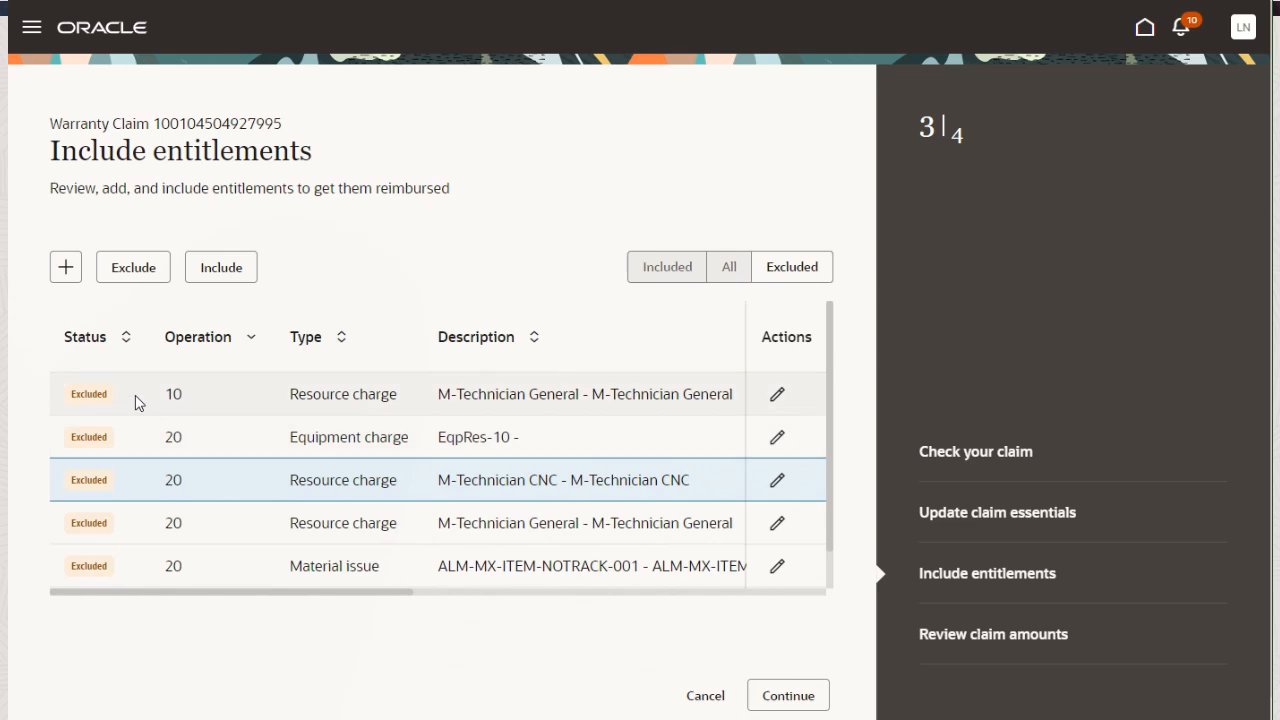
left_click(229, 270)
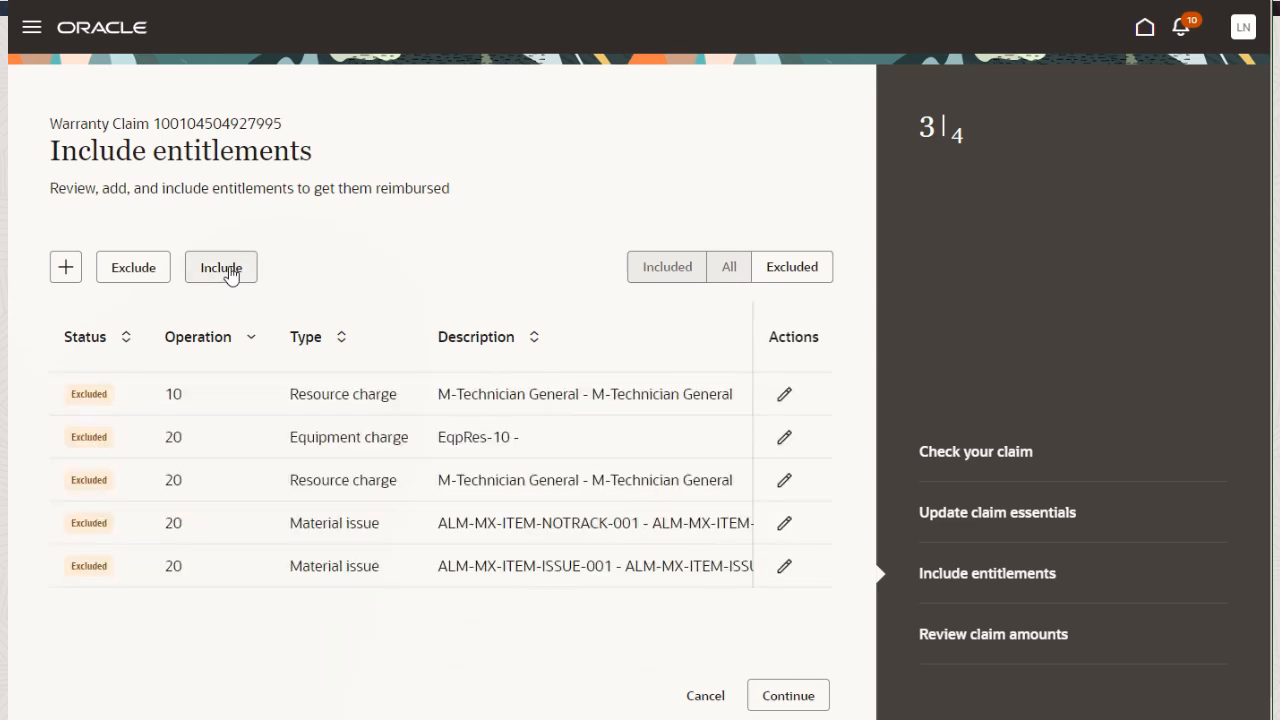
left_click(677, 276)
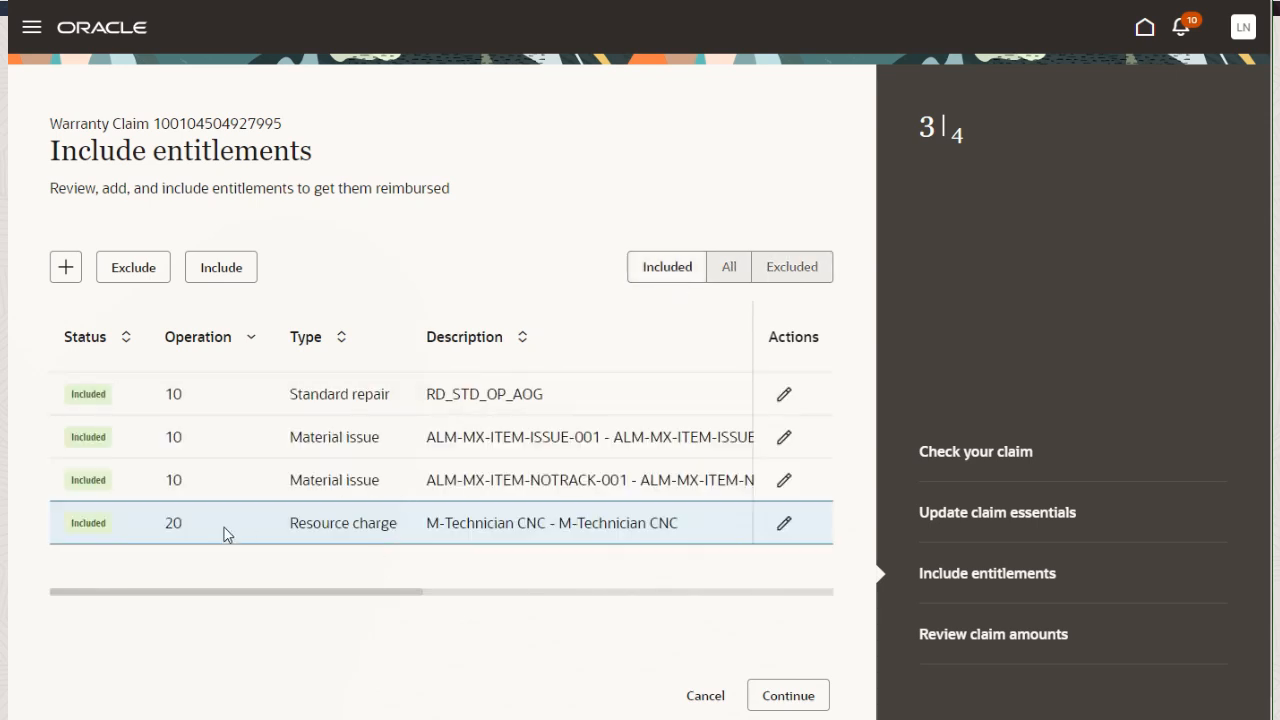
left_click_drag(380, 592, 869, 597)
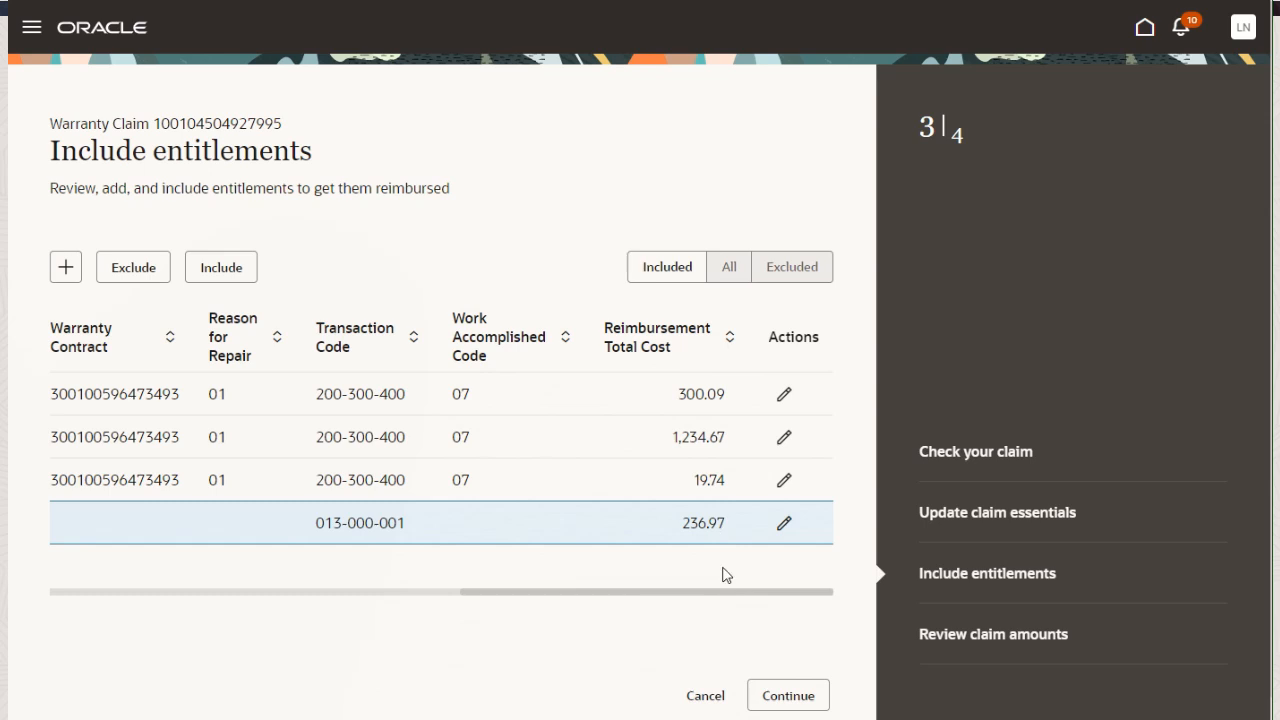
left_click(946, 636)
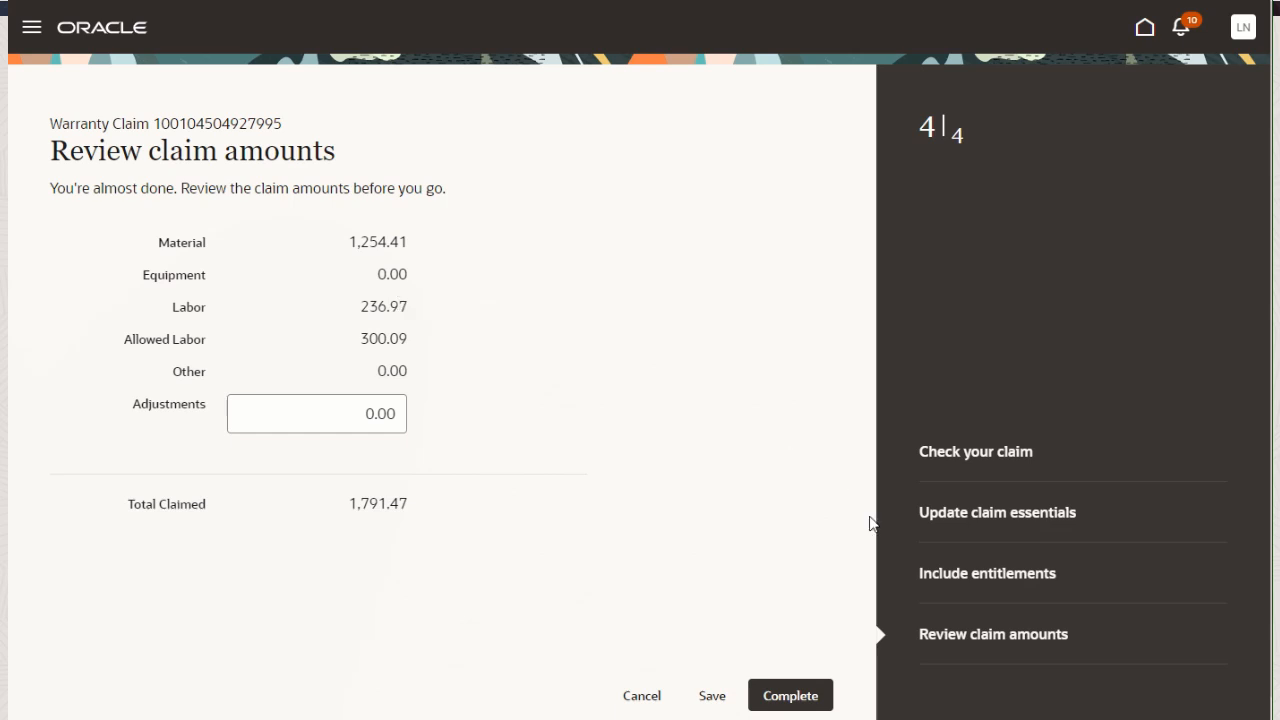
- Review the claim's included entitlements and its claim essentials, and return to the entitlements list
left_click(969, 574)
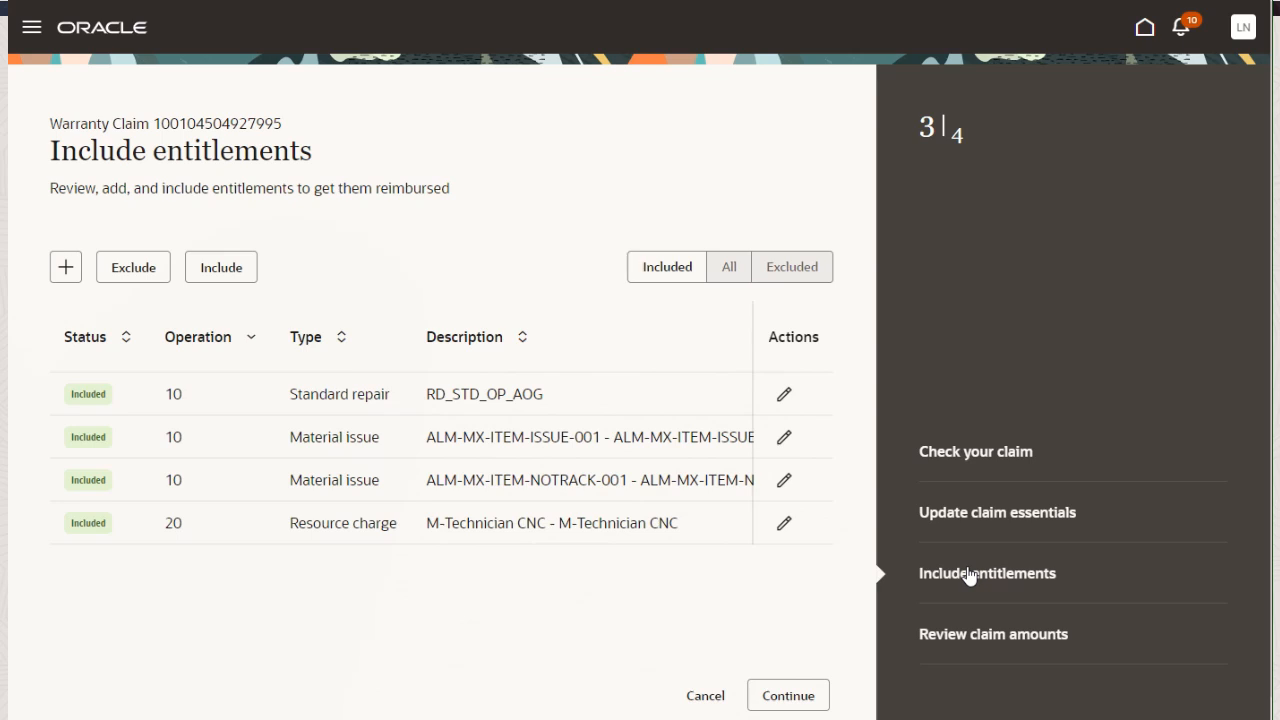
left_click(940, 522)
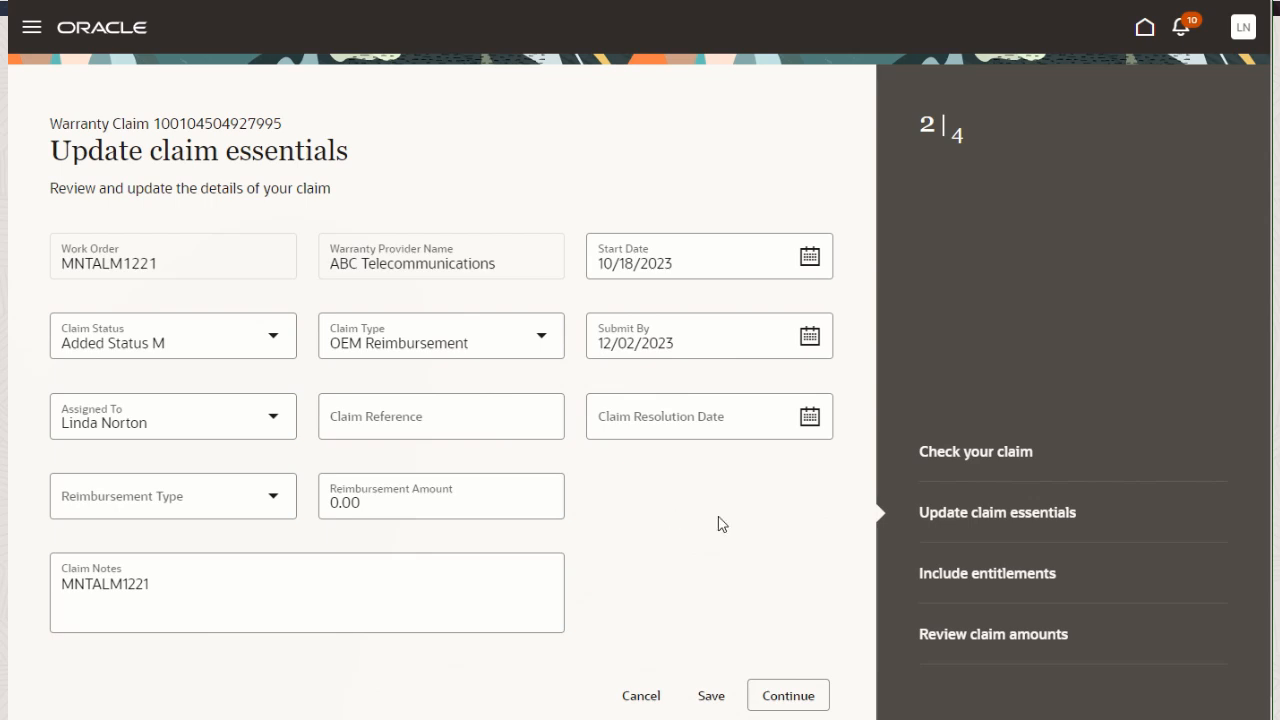
left_click(966, 579)
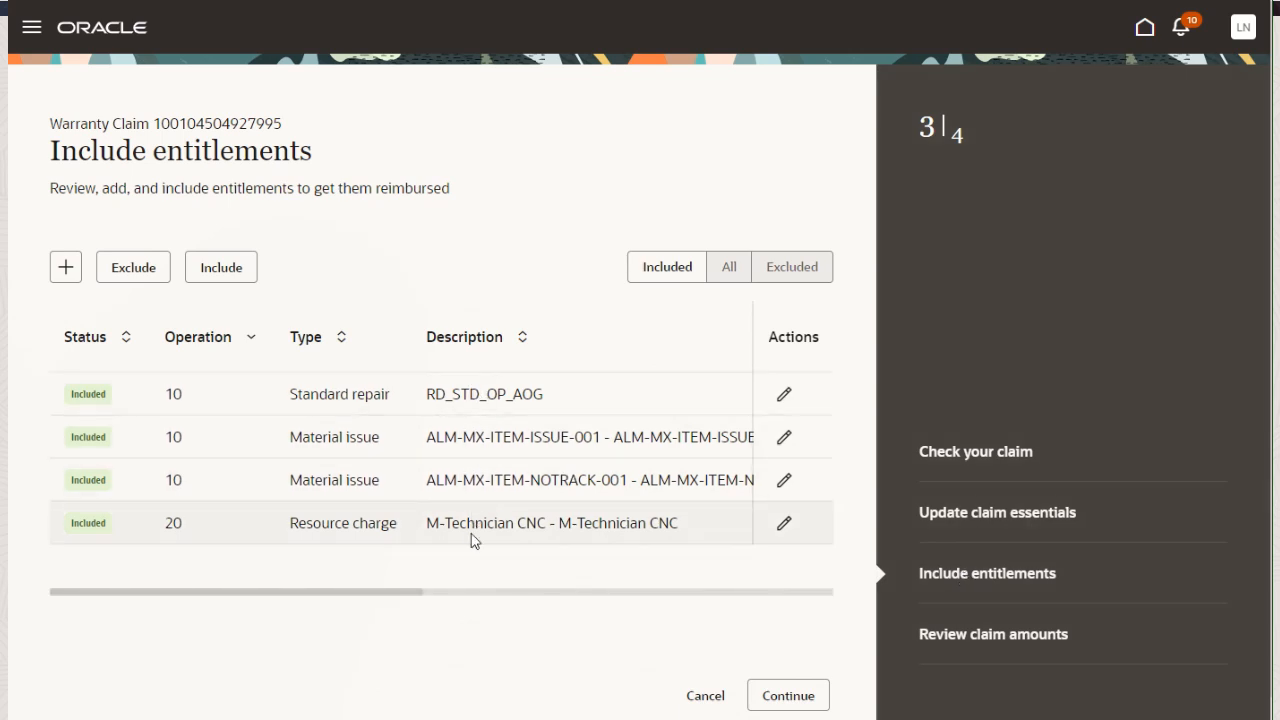
- Start a new entitlement of type Other with reimbursement quantity 1 and reimbursement UOM EA
left_click(64, 270)
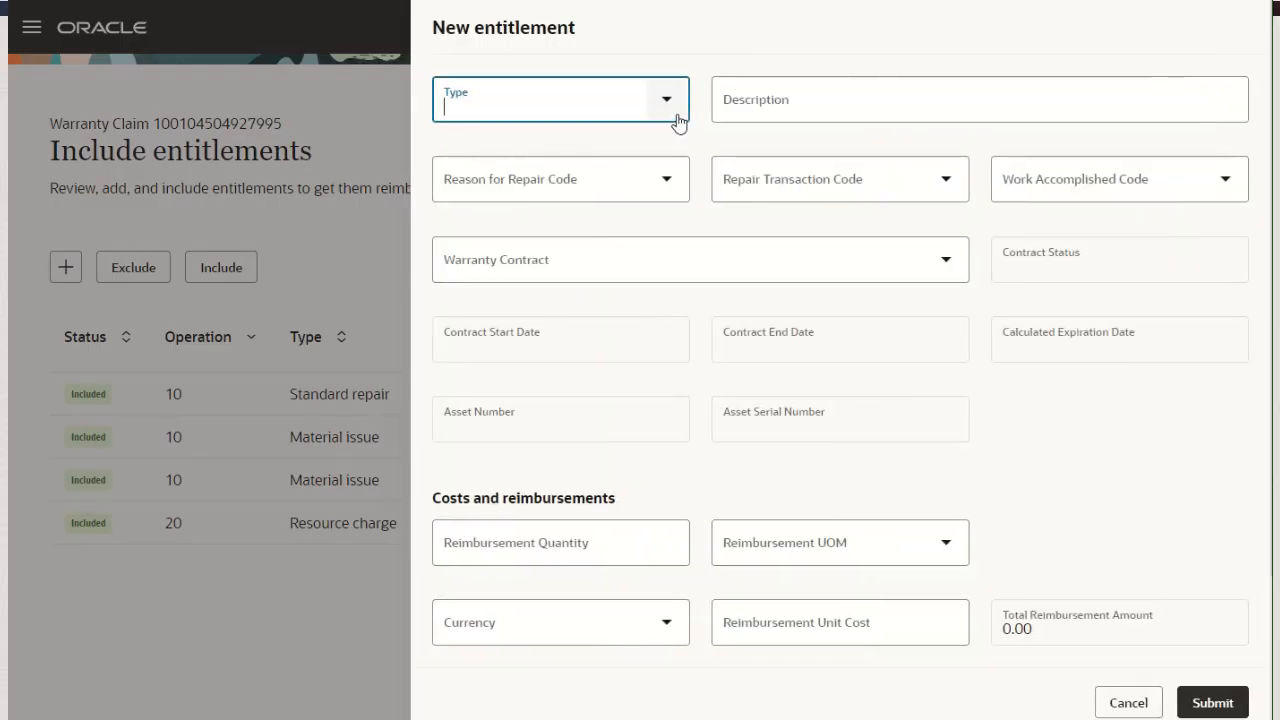
left_click(670, 104)
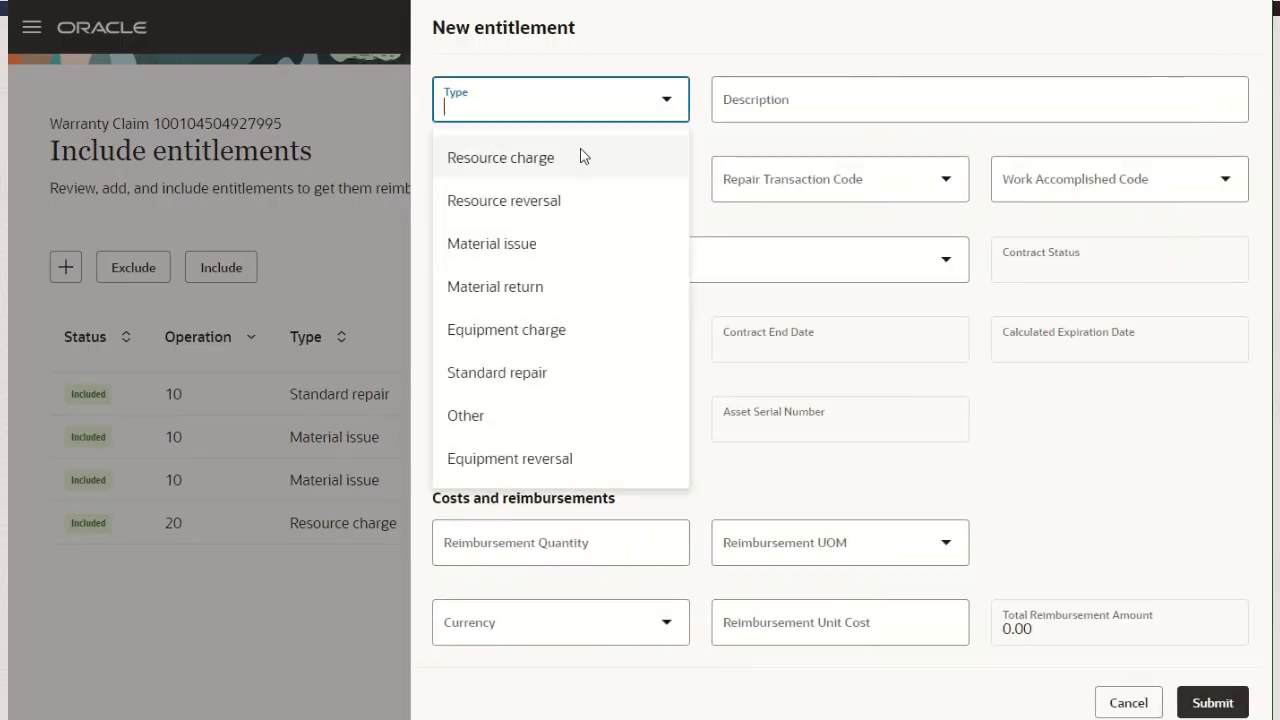
left_click(498, 428)
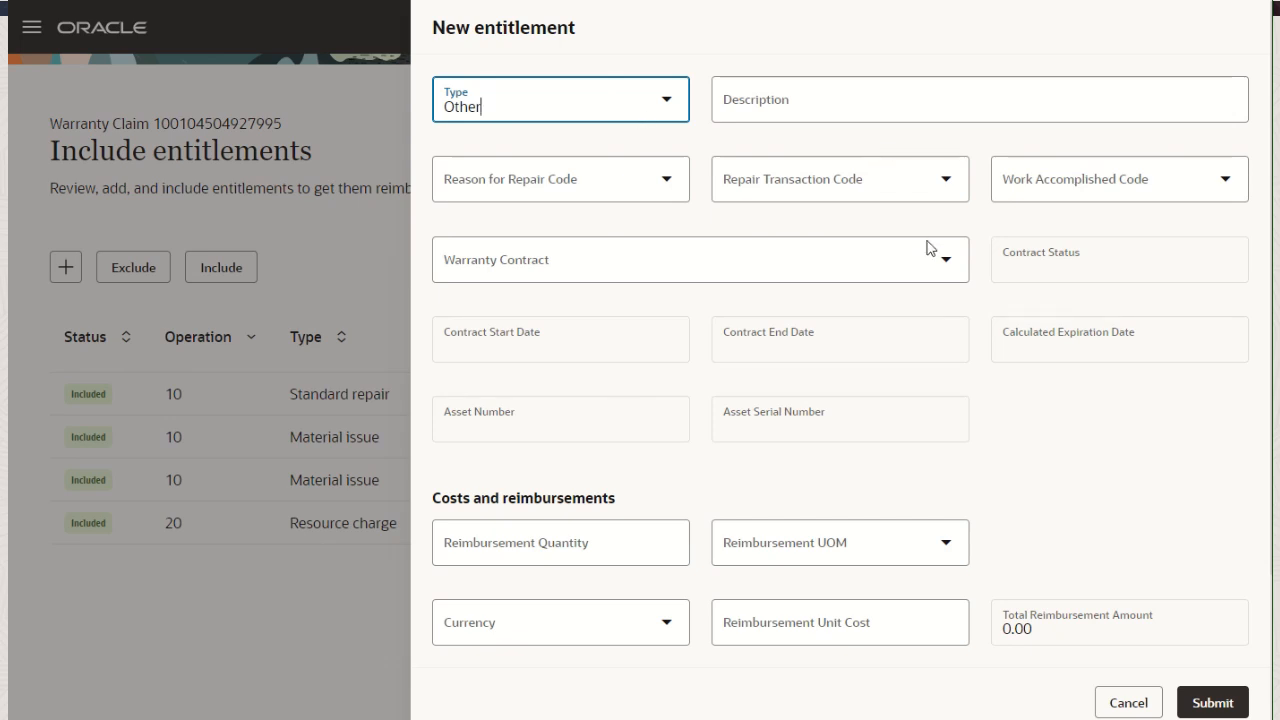
scroll(558, 463, "down", 3)
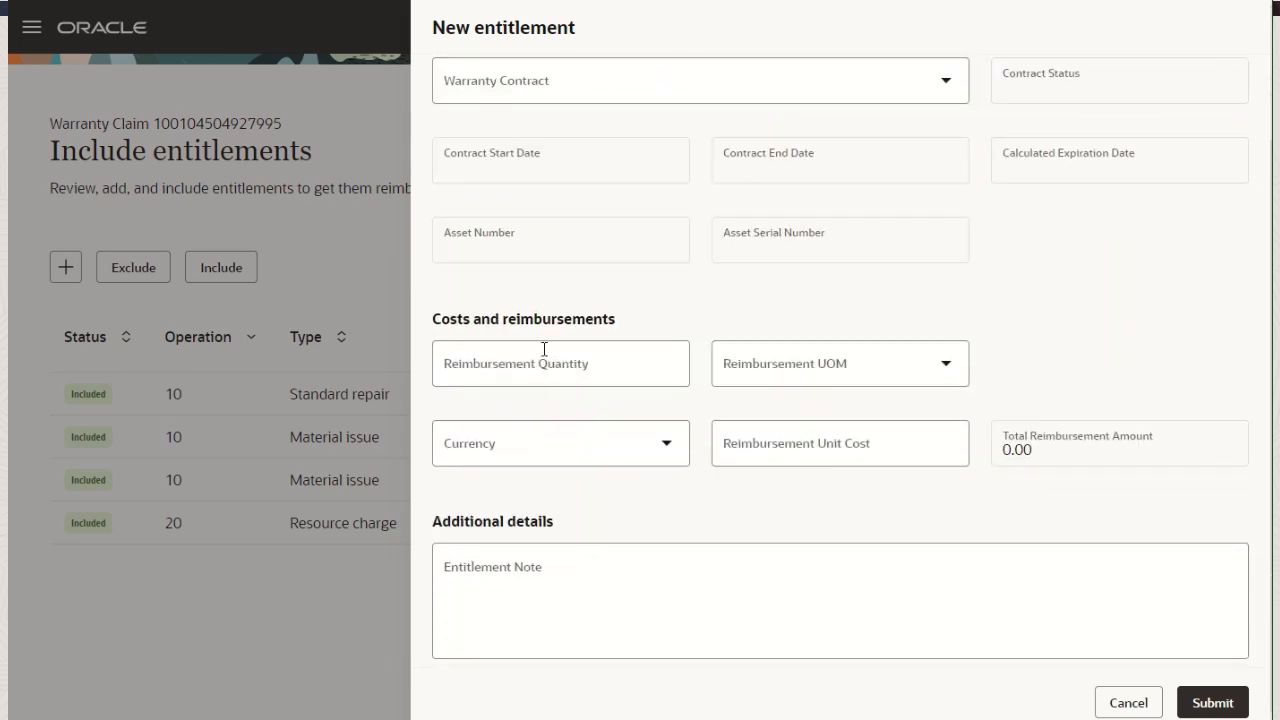
left_click(544, 364)
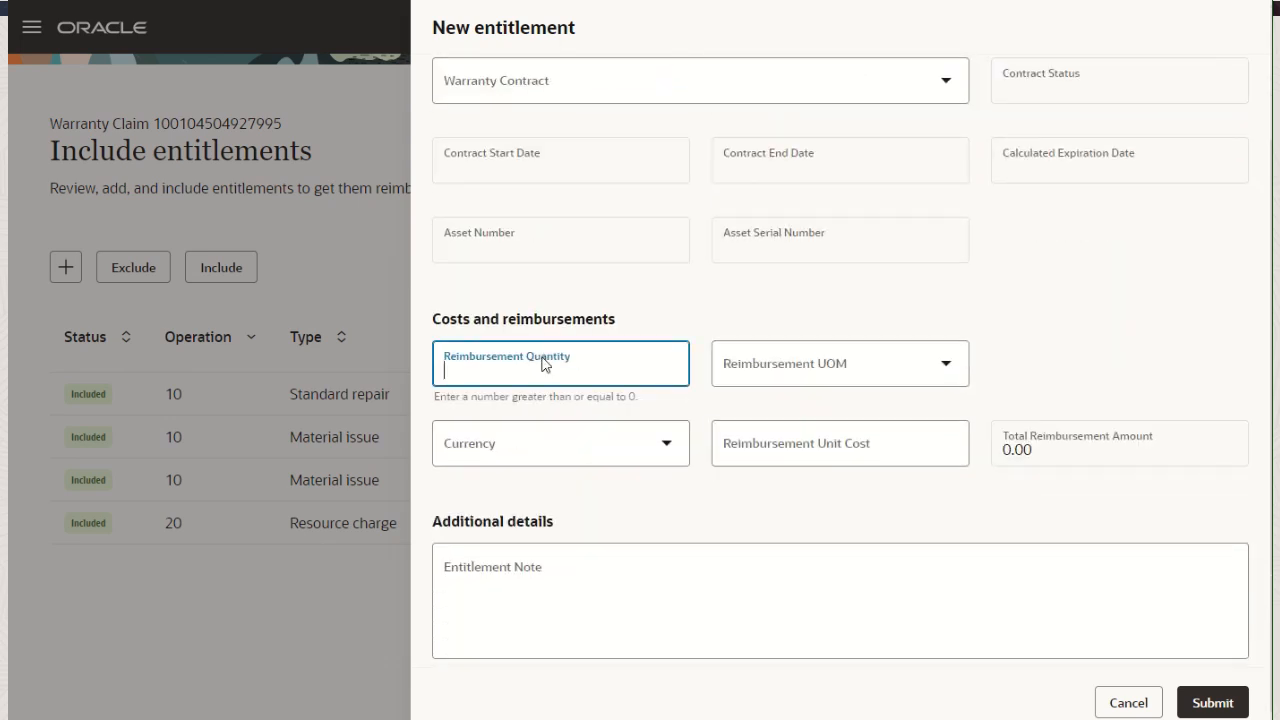
type("1")
left_click(771, 372)
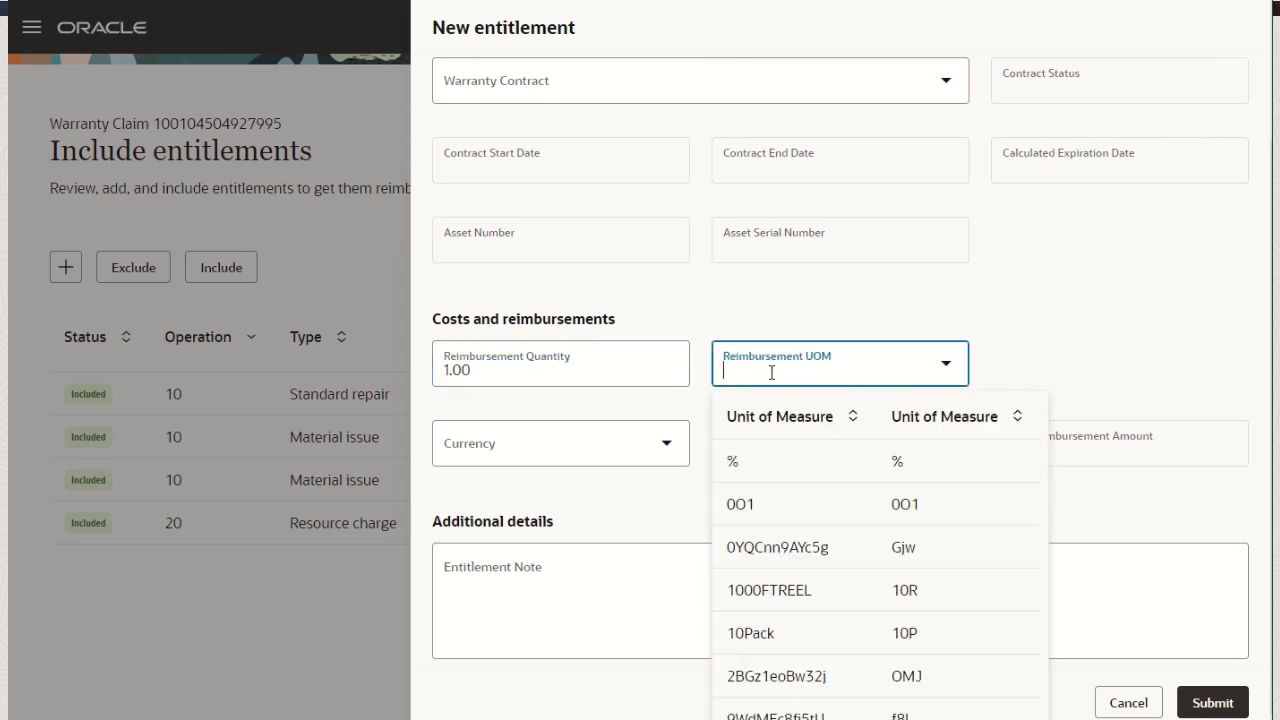
type("EA")
left_click(772, 516)
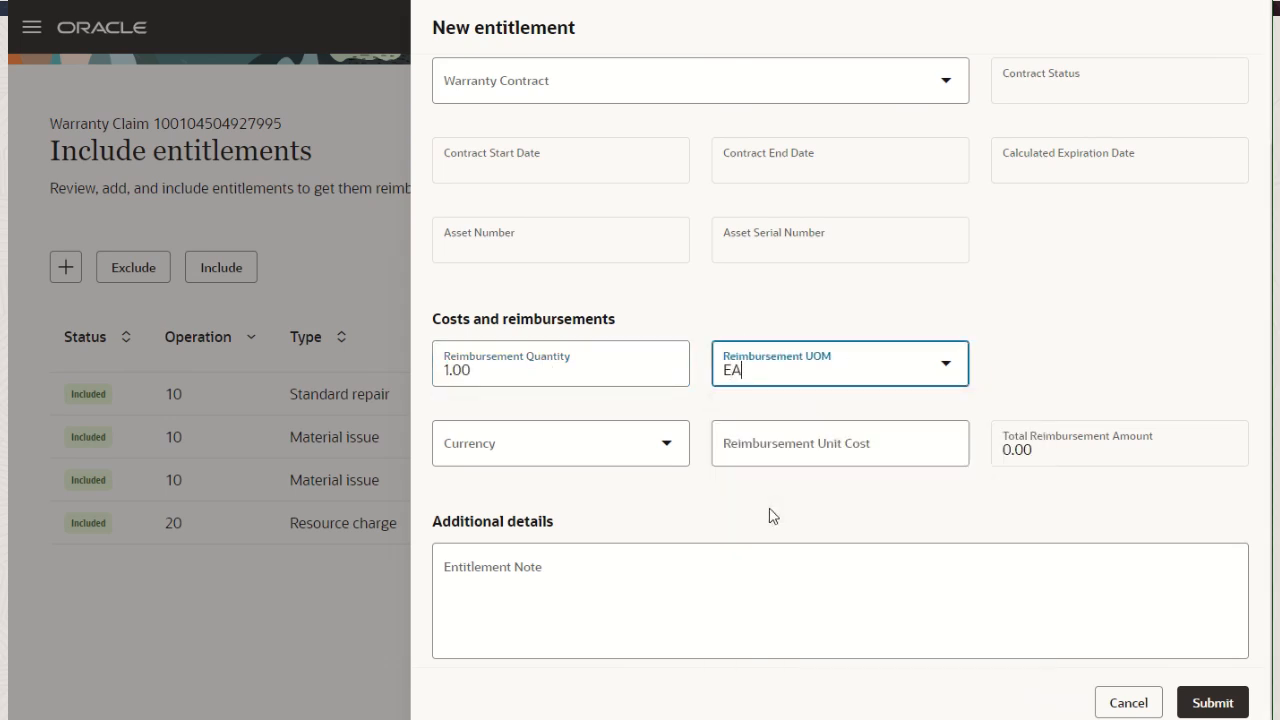
- Set the new entitlement's currency to USD and its reimbursement unit cost to 2,000.00, and submit the entitlement
left_click(498, 451)
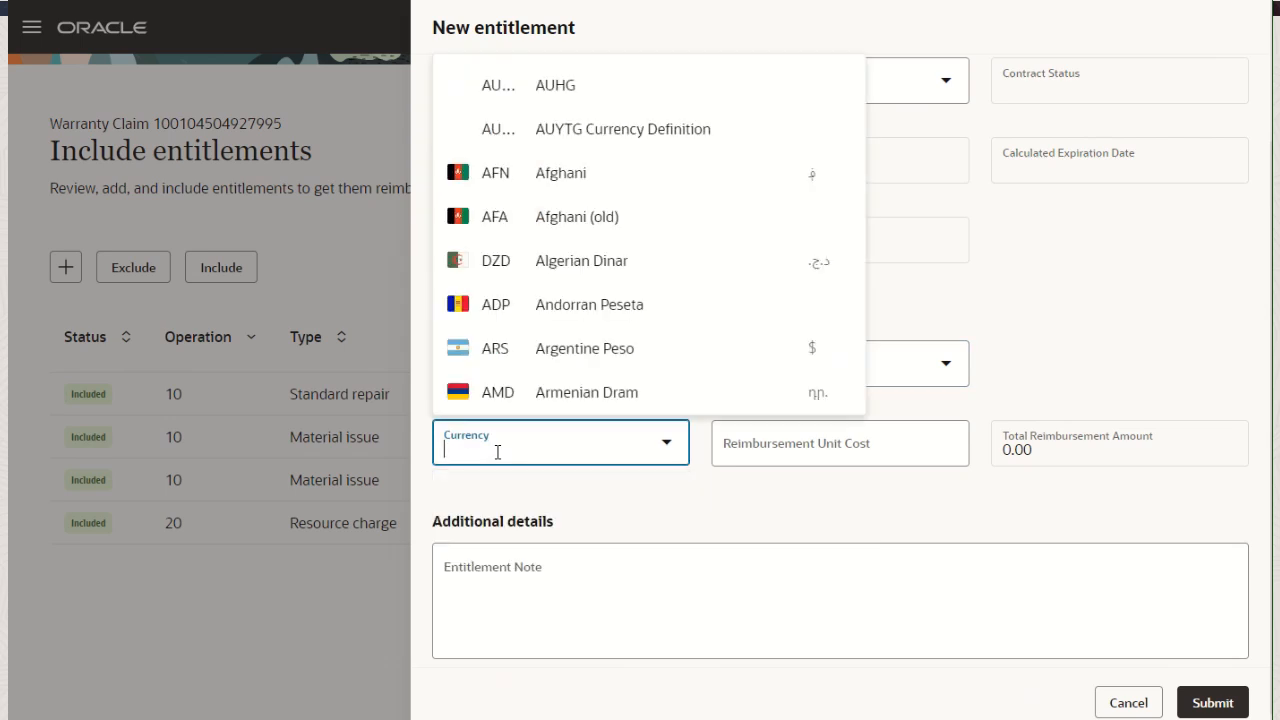
type("USD")
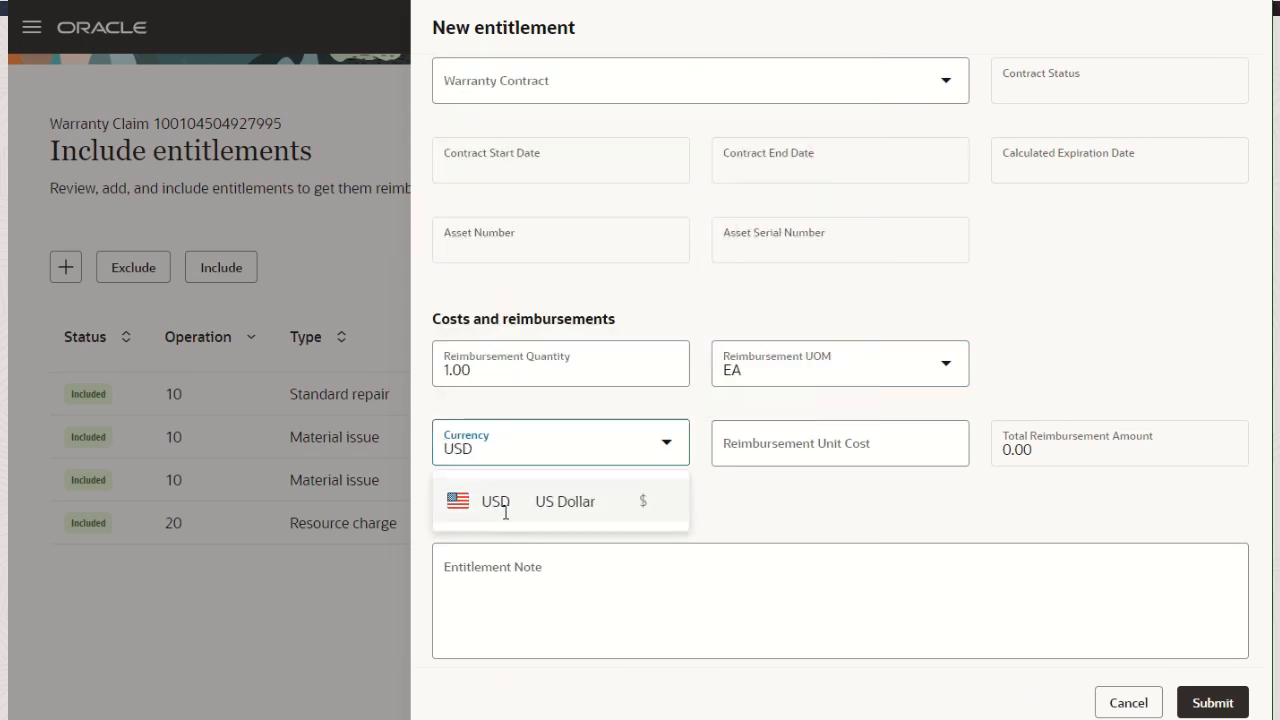
left_click(505, 505)
left_click(832, 448)
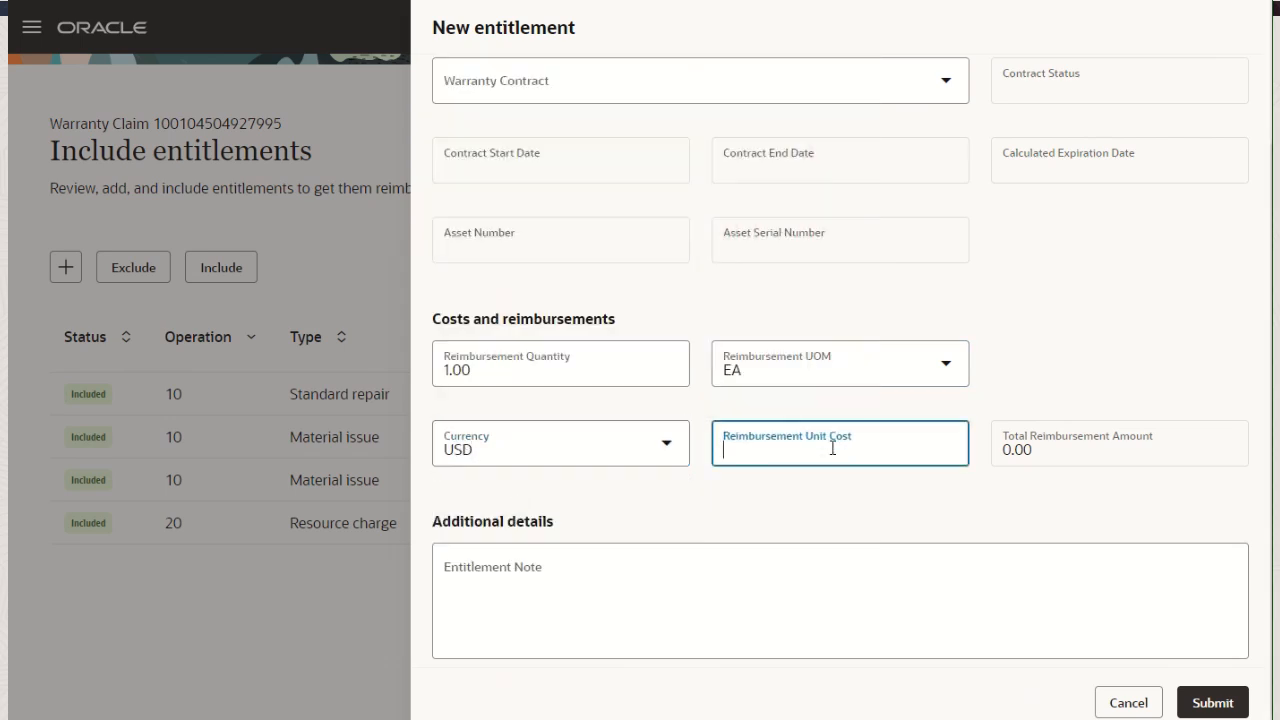
type("2,000.00")
key("Tab")
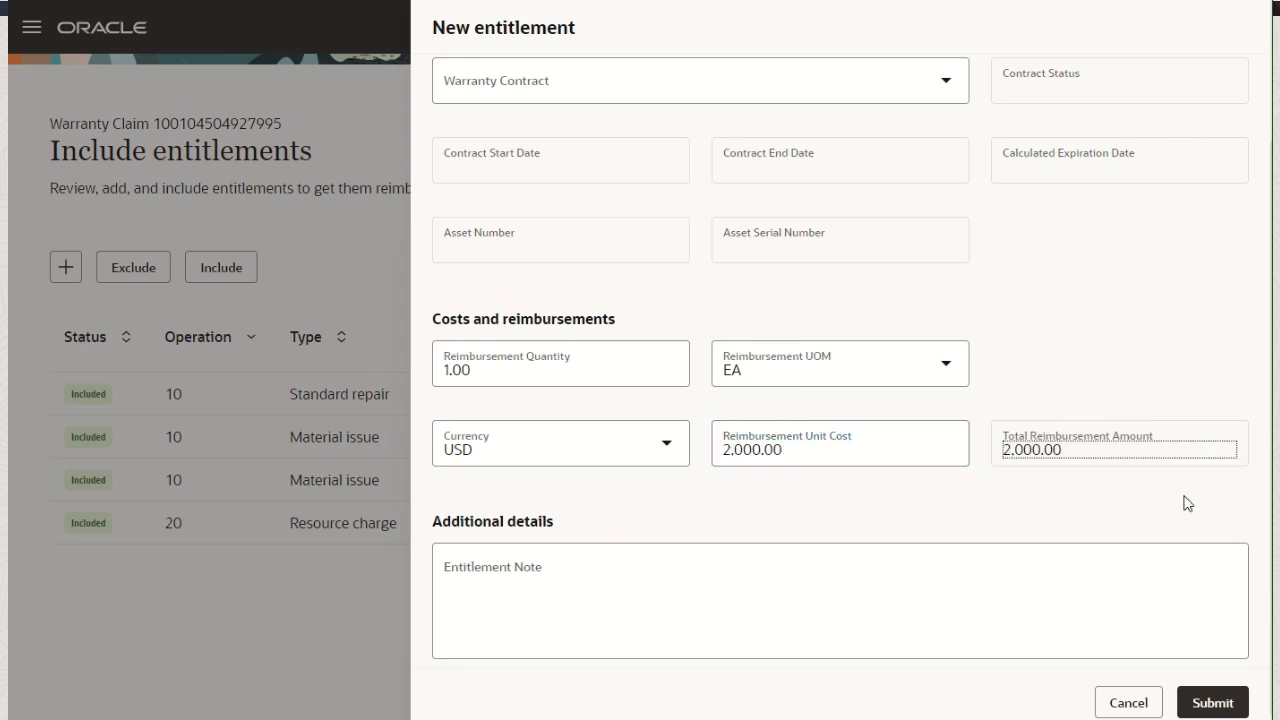
left_click(1211, 703)
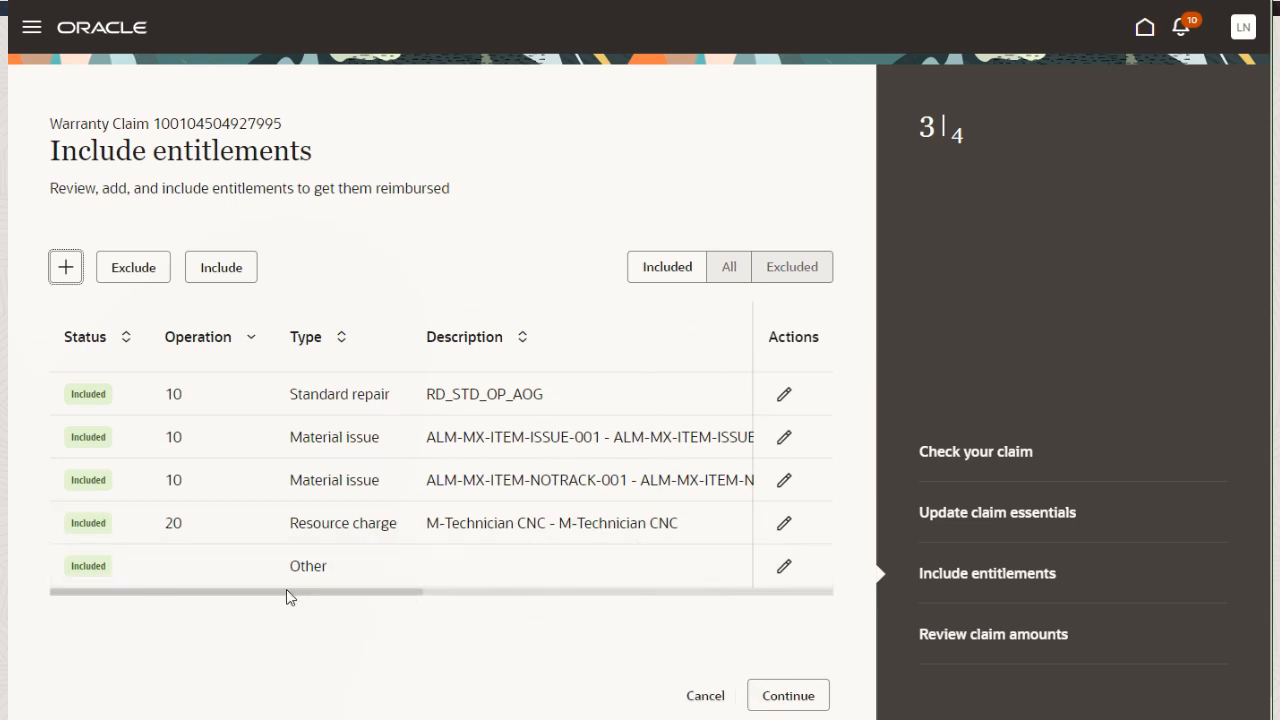
- Set the adjustments in the claim amounts to 100.00, save the claim and return to the warranty claims list
left_click(924, 637)
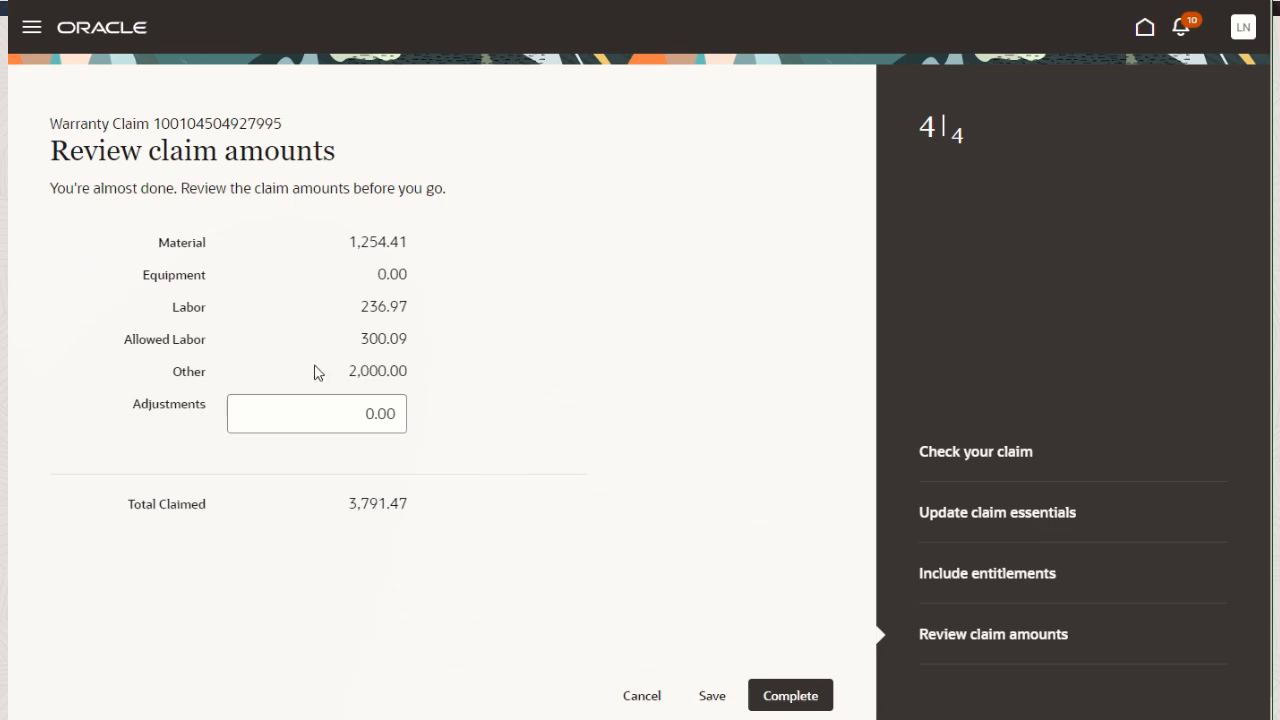
left_click(334, 420)
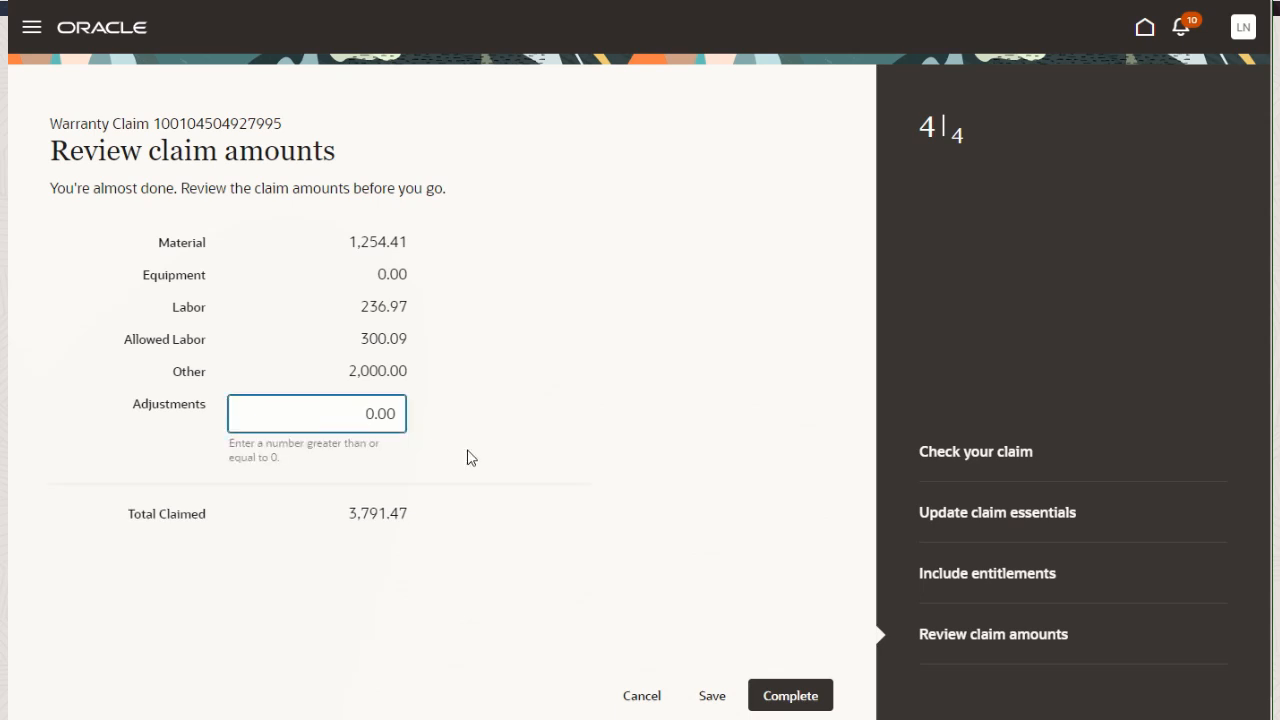
type("10")
left_click(709, 696)
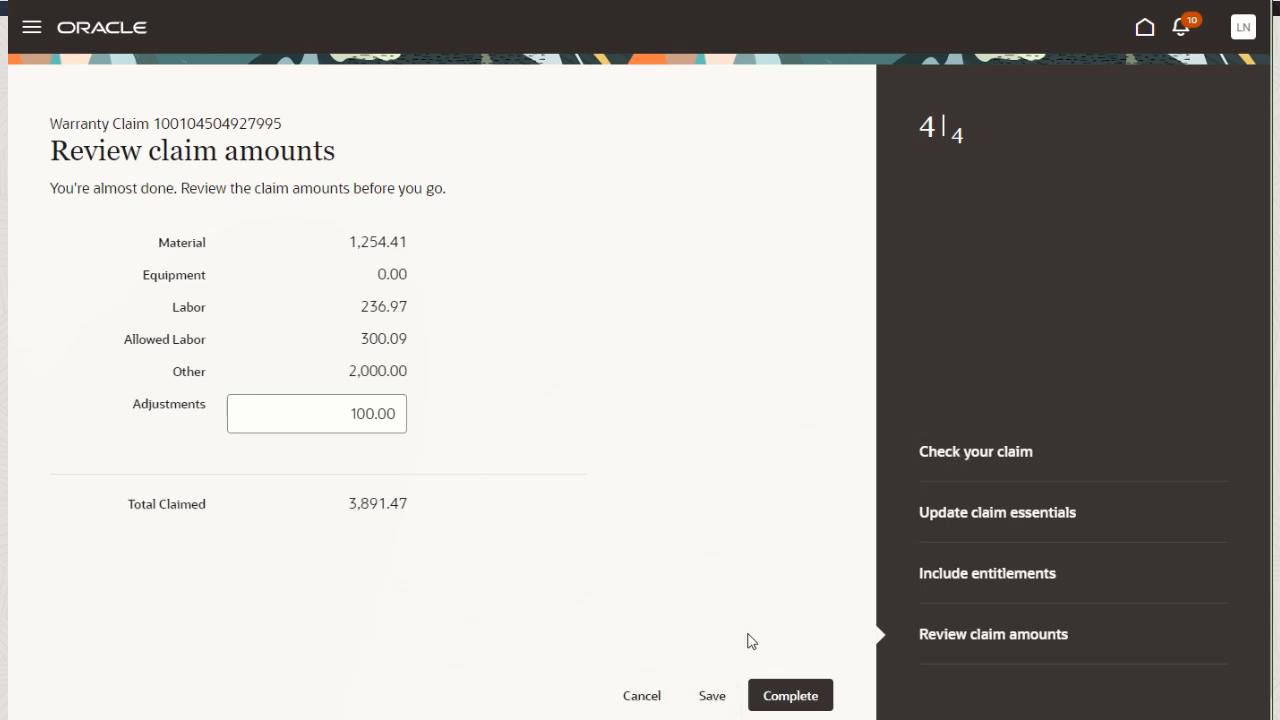
left_click(643, 696)
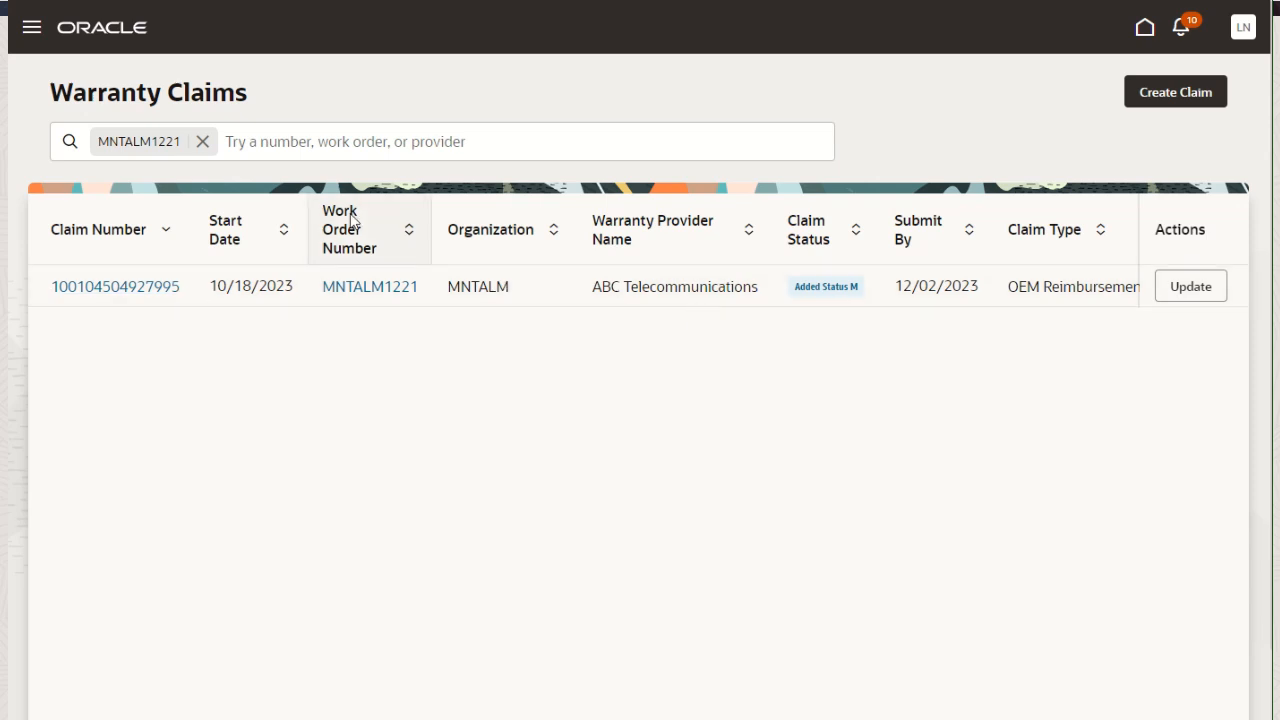
- Search the warranty claims for work order MNTALM1215 instead of the current filter and open its claim
left_click(203, 142)
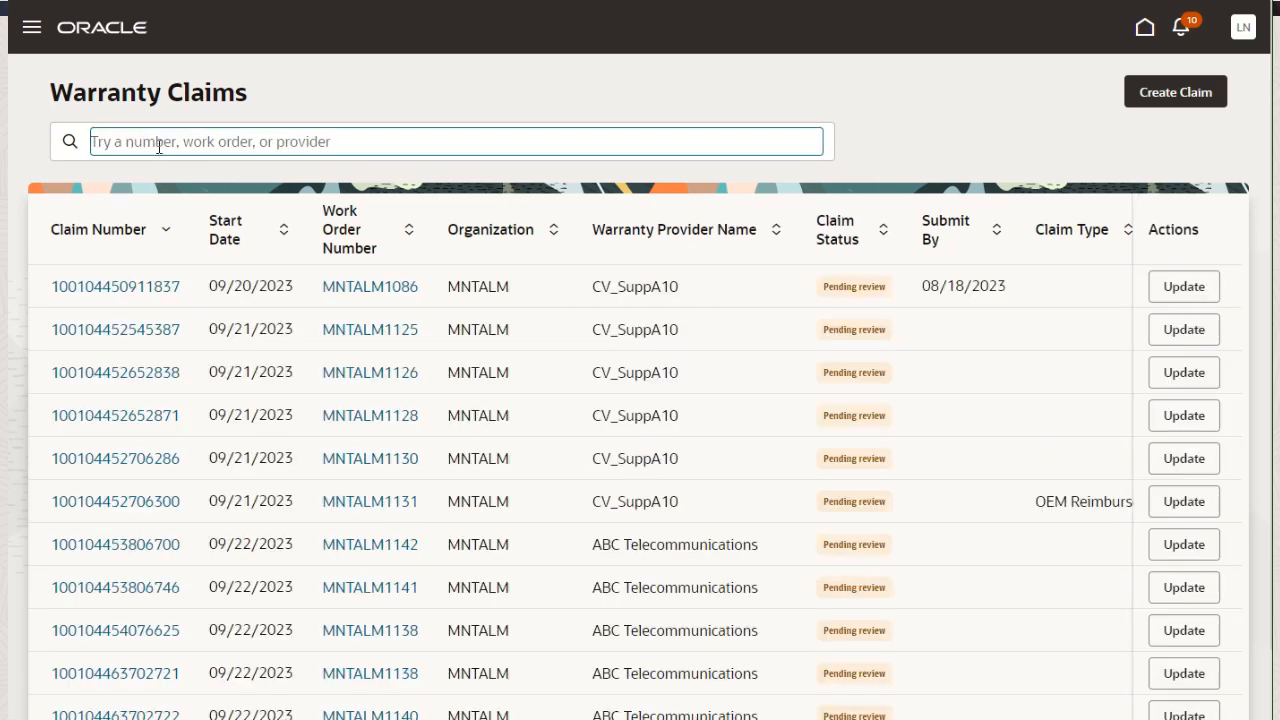
type("MNTALM12")
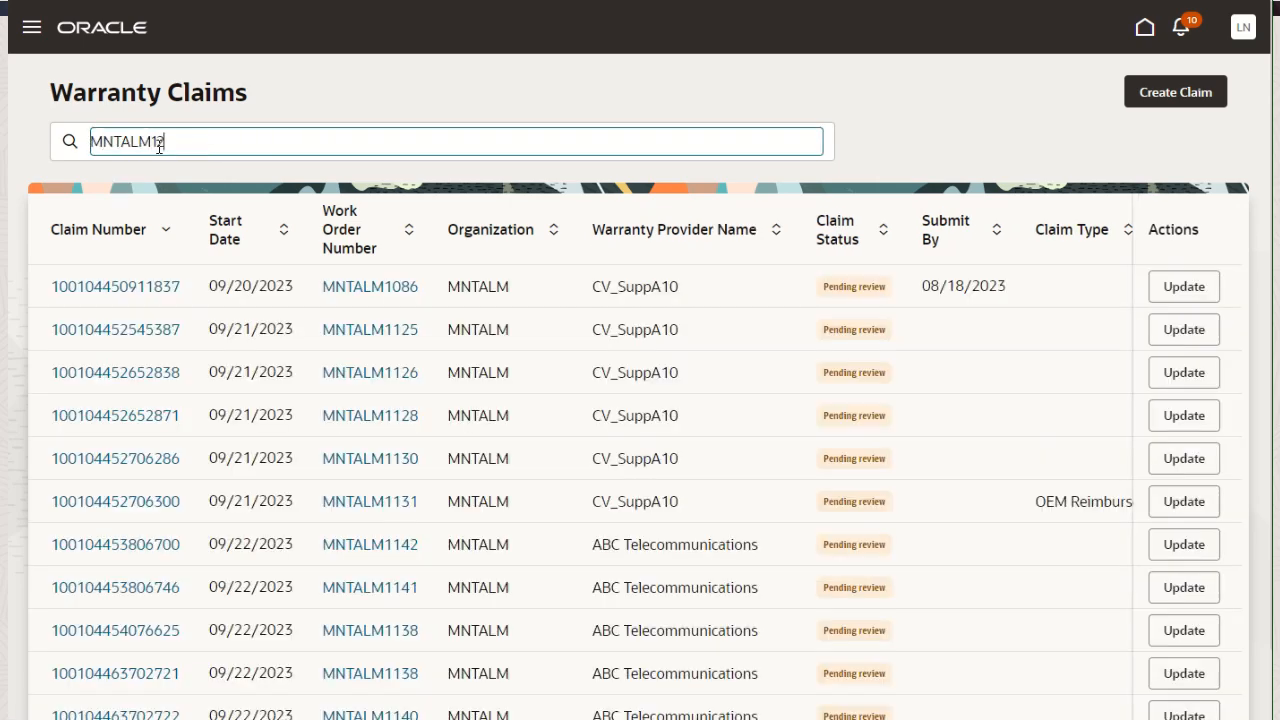
type("15")
key("Return")
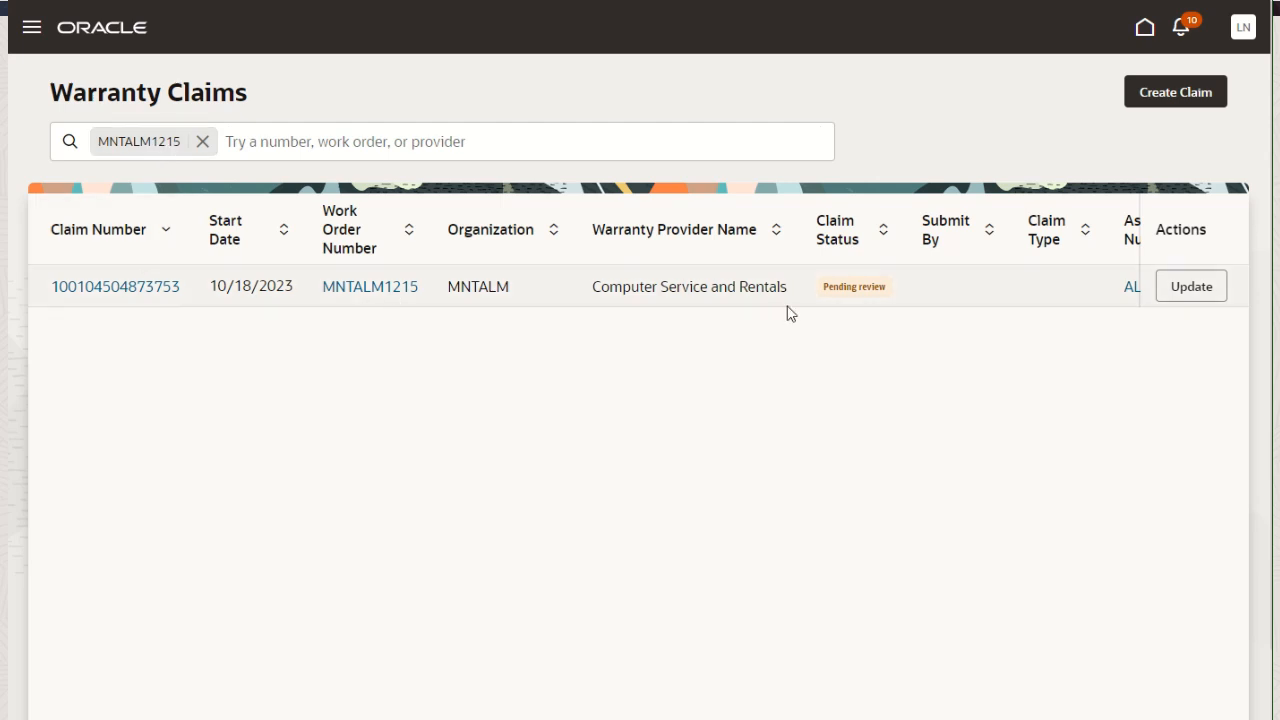
left_click(150, 288)
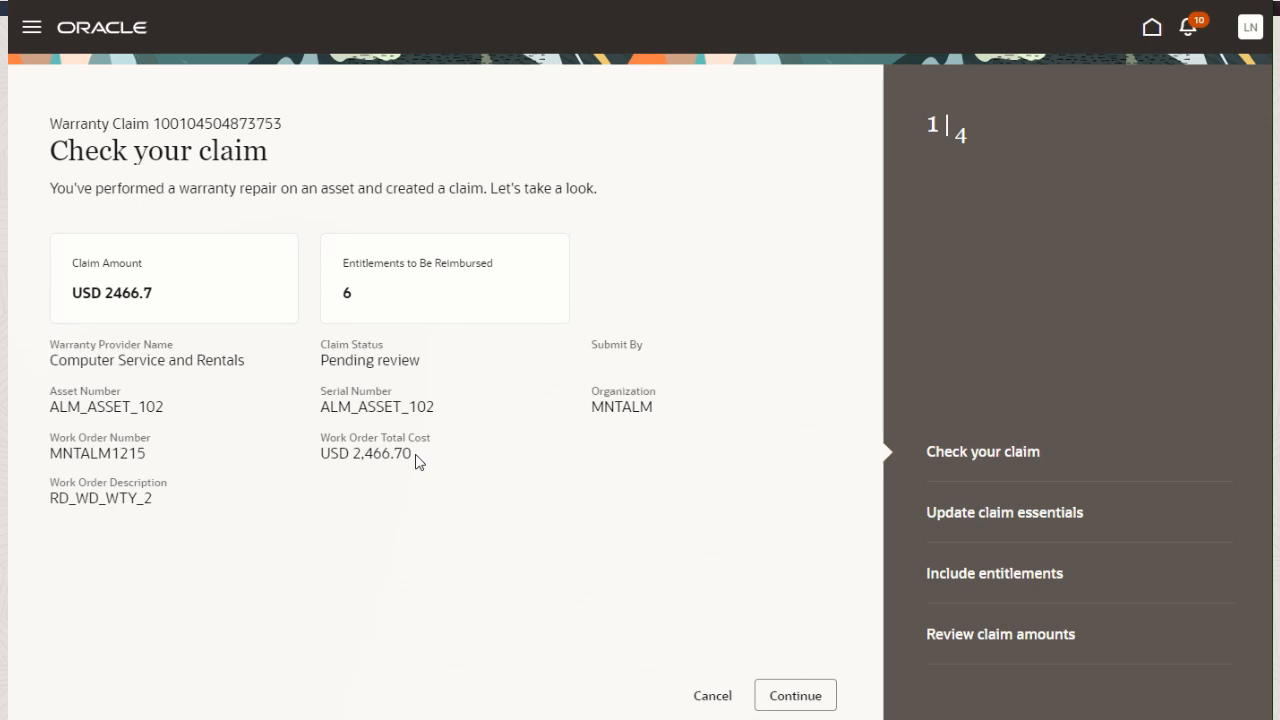
- Review the included entitlements of this claim across their columns, including the warranty contract, and return to the claims list
left_click(1008, 578)
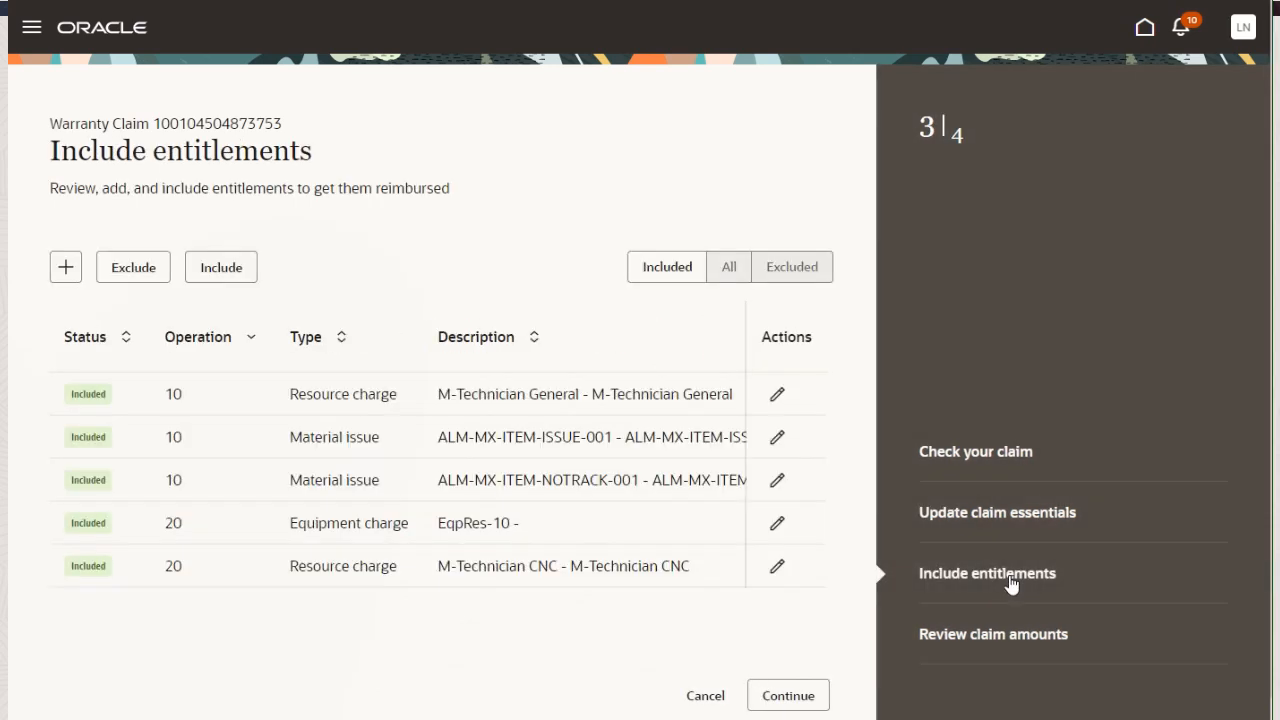
scroll(610, 490, "down", 1)
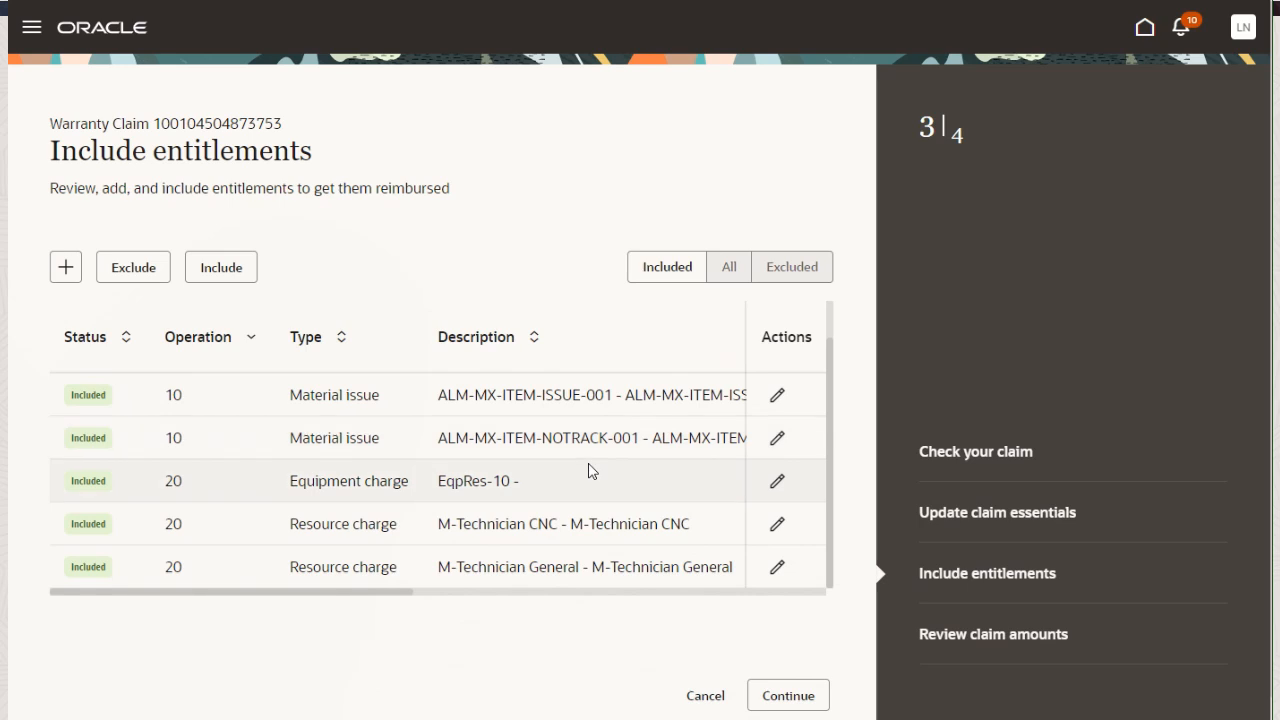
left_click_drag(360, 592, 694, 591)
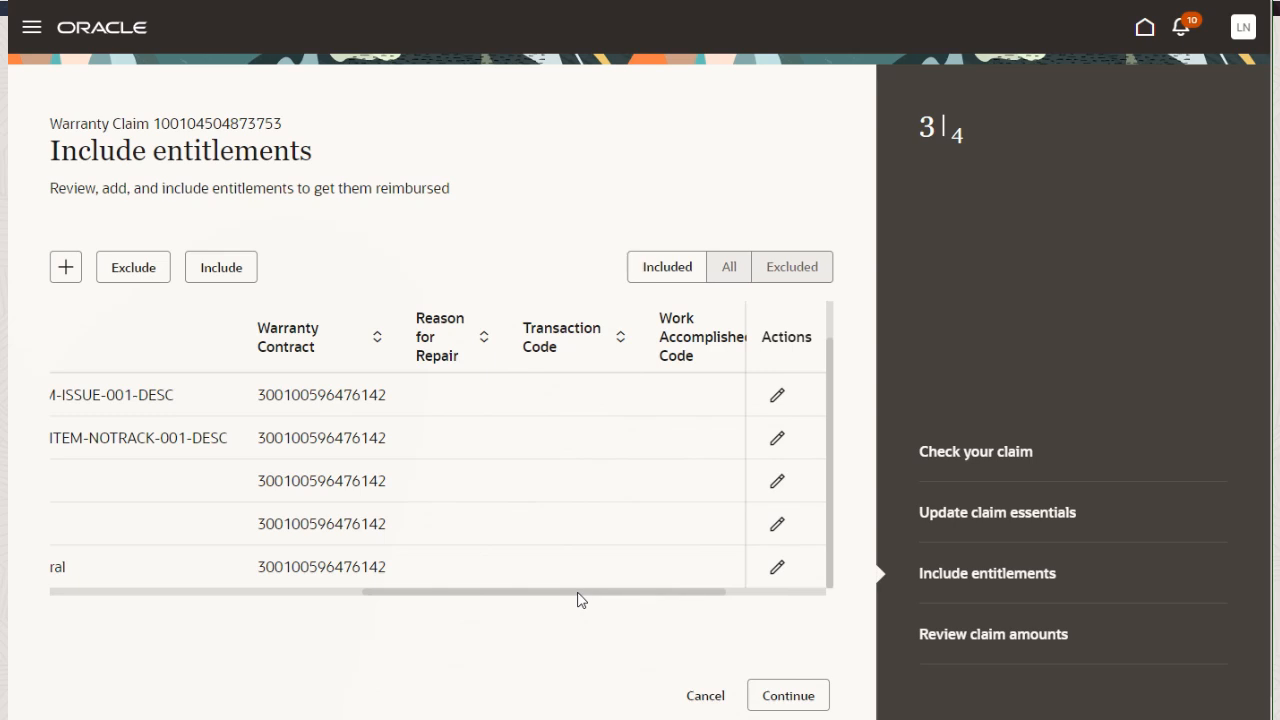
left_click_drag(578, 594, 193, 571)
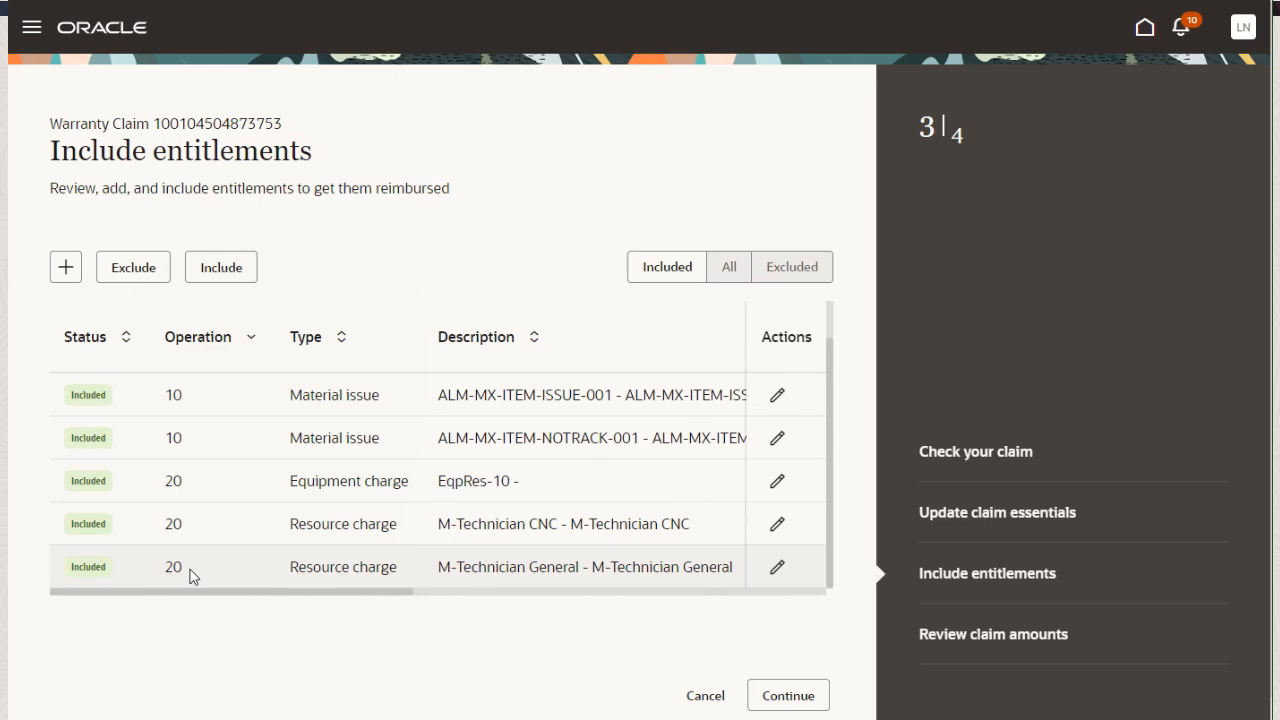
left_click(704, 696)
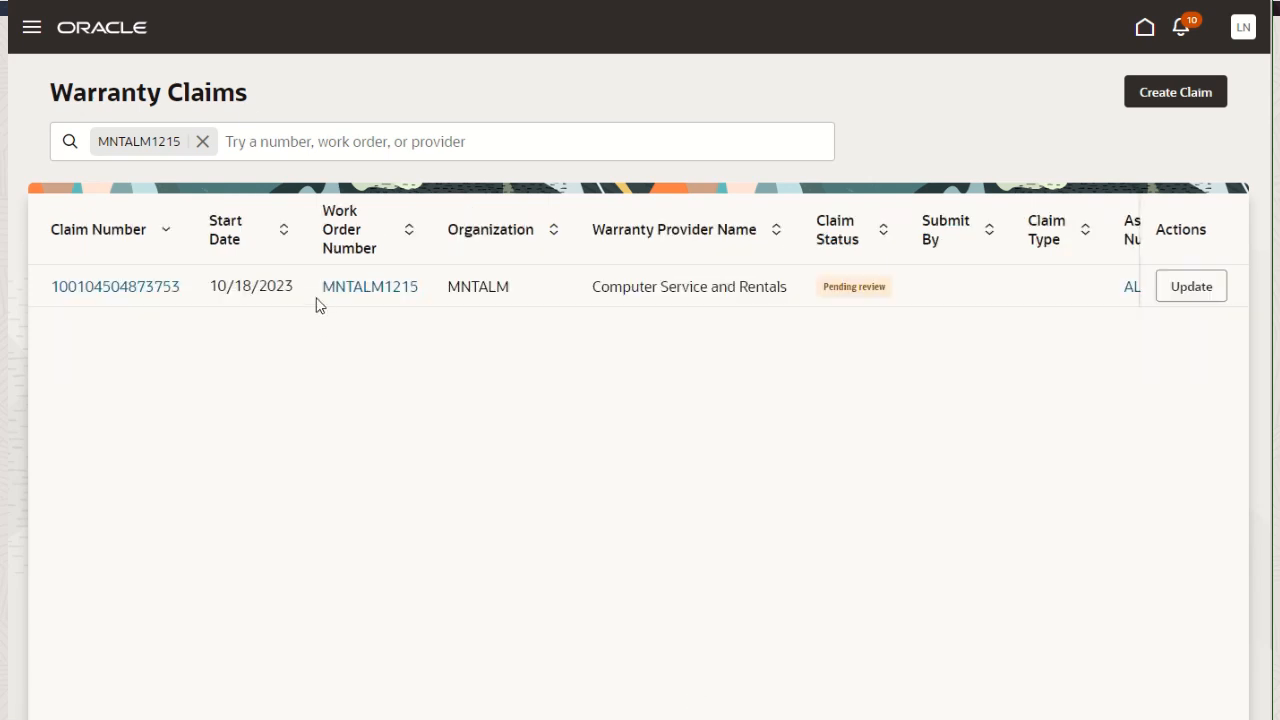
- Search the warranty claims for work order MNTALM1228 in place of the current filter, and clear the search
left_click(203, 141)
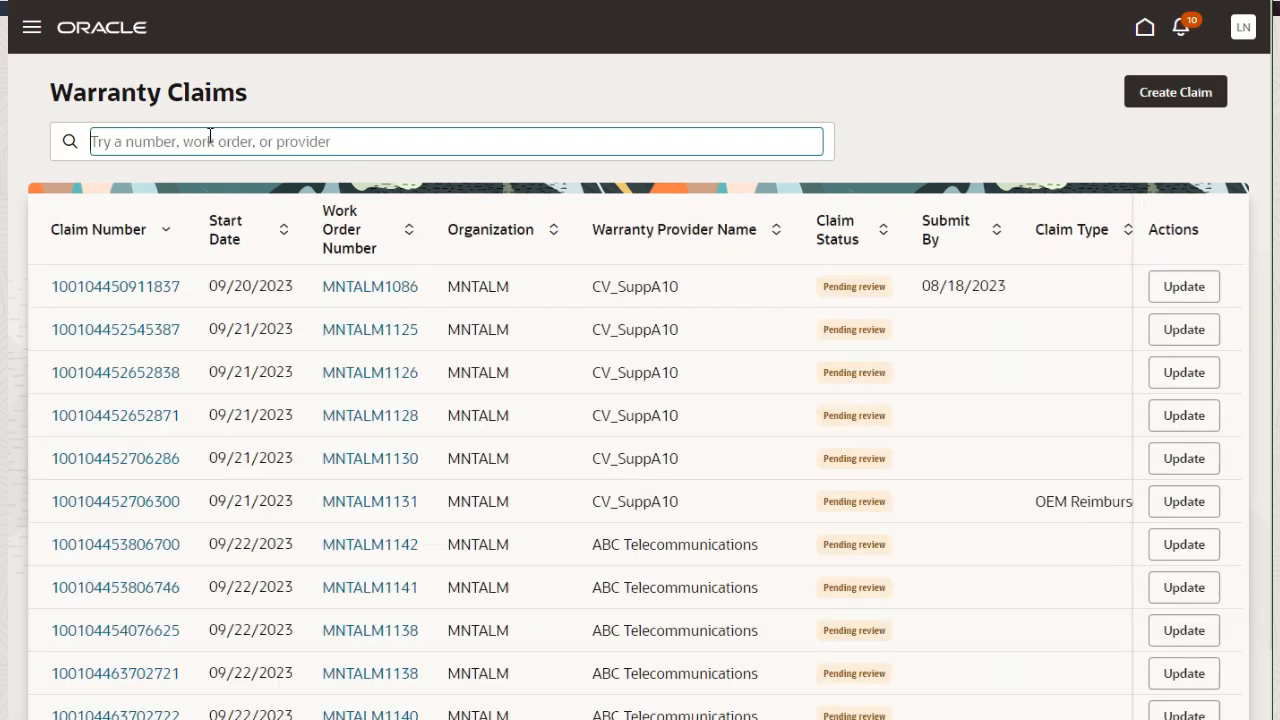
type("MNTALM1228")
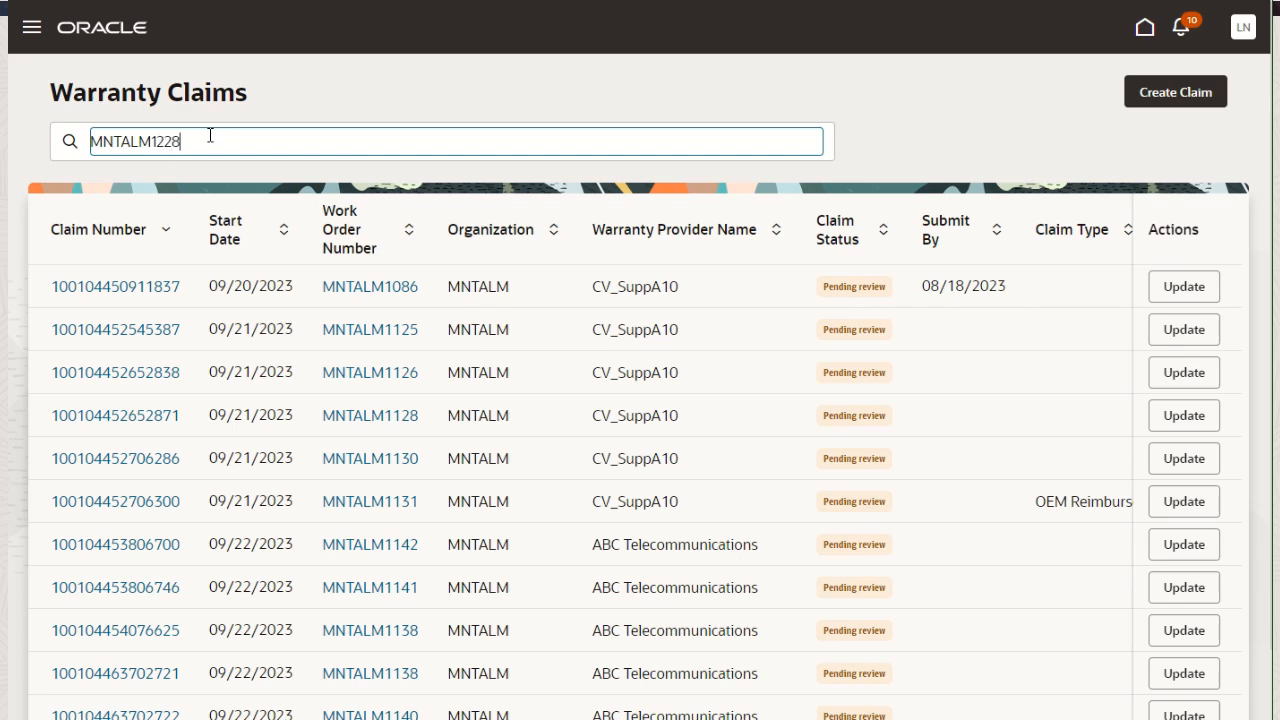
key("Return")
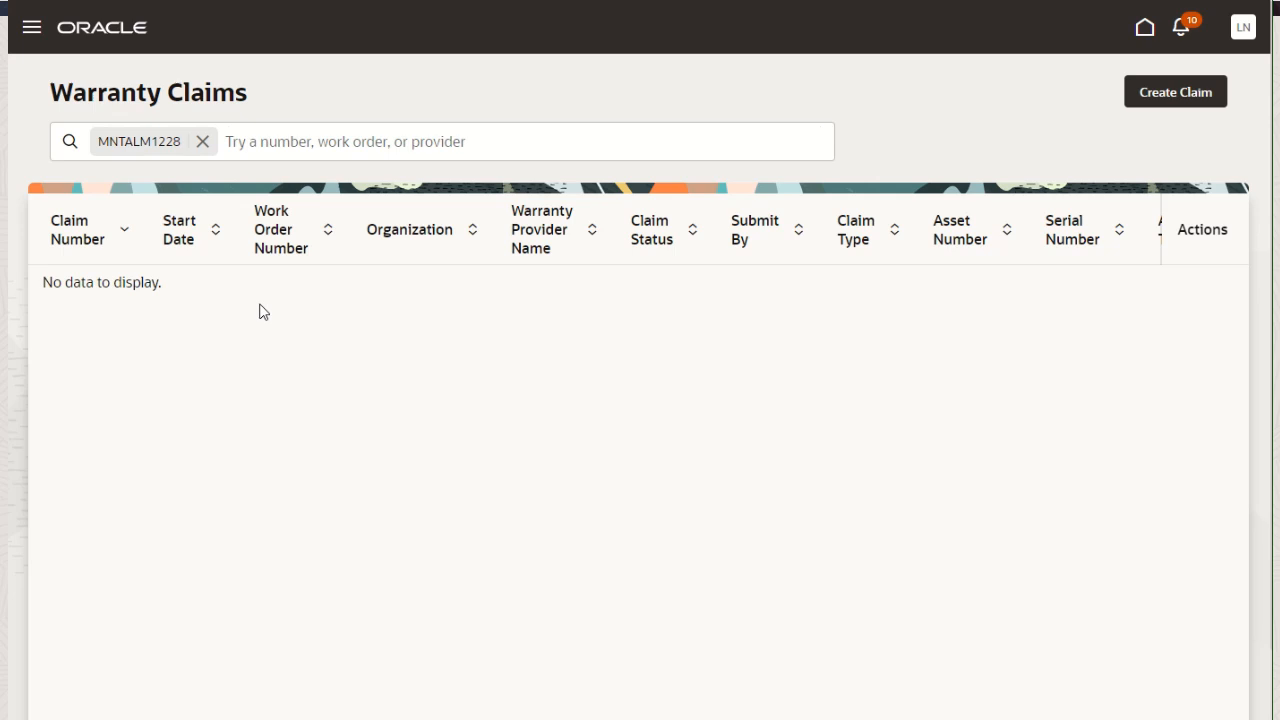
left_click(202, 141)
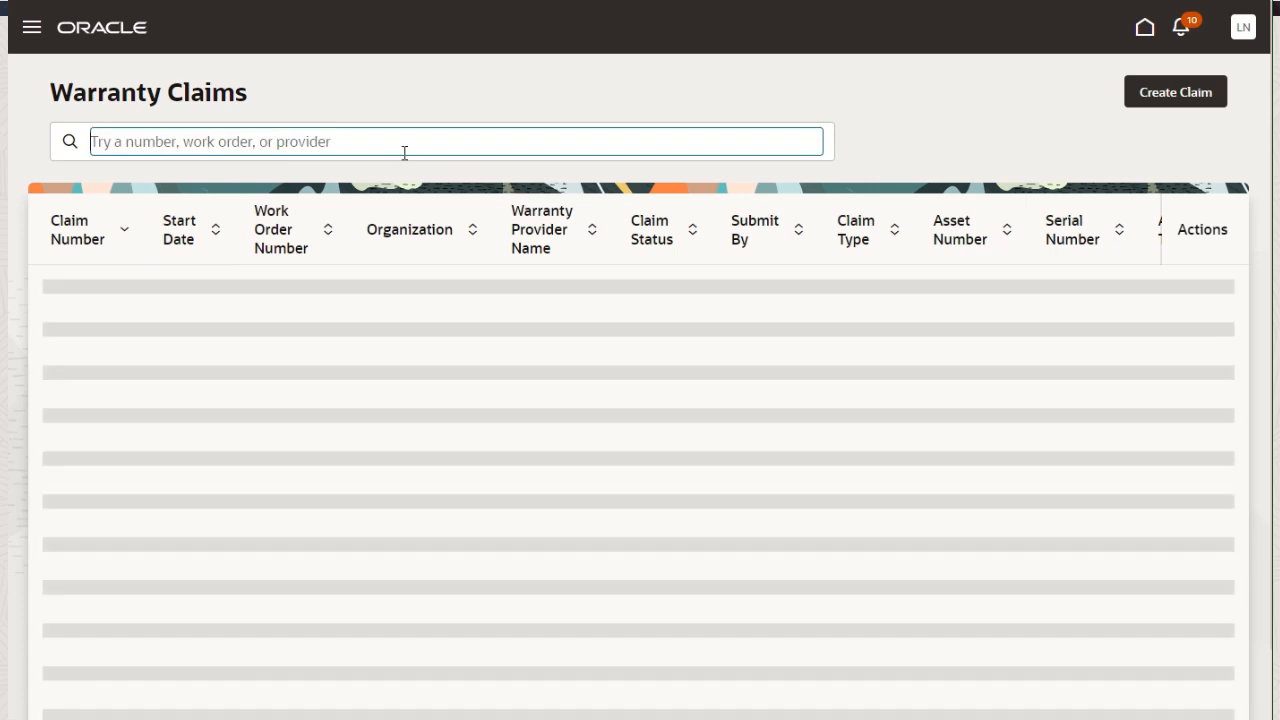